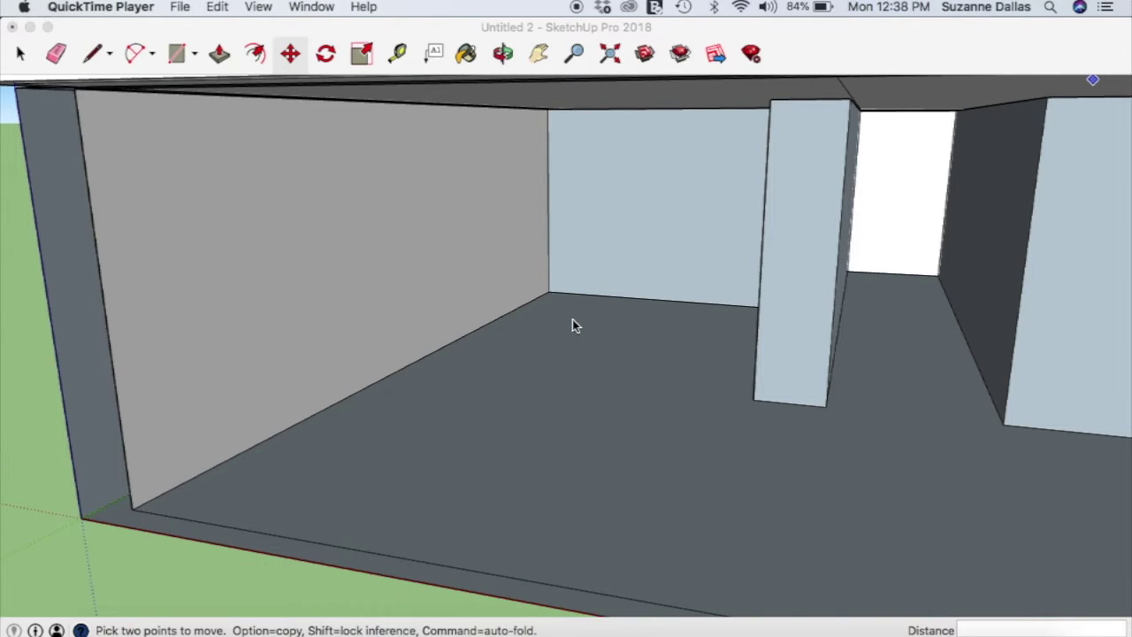
# Draw two horizontal lines about 27' long across the long side wall, marking the upper and lower edges of a window
pyautogui.click(109, 59)
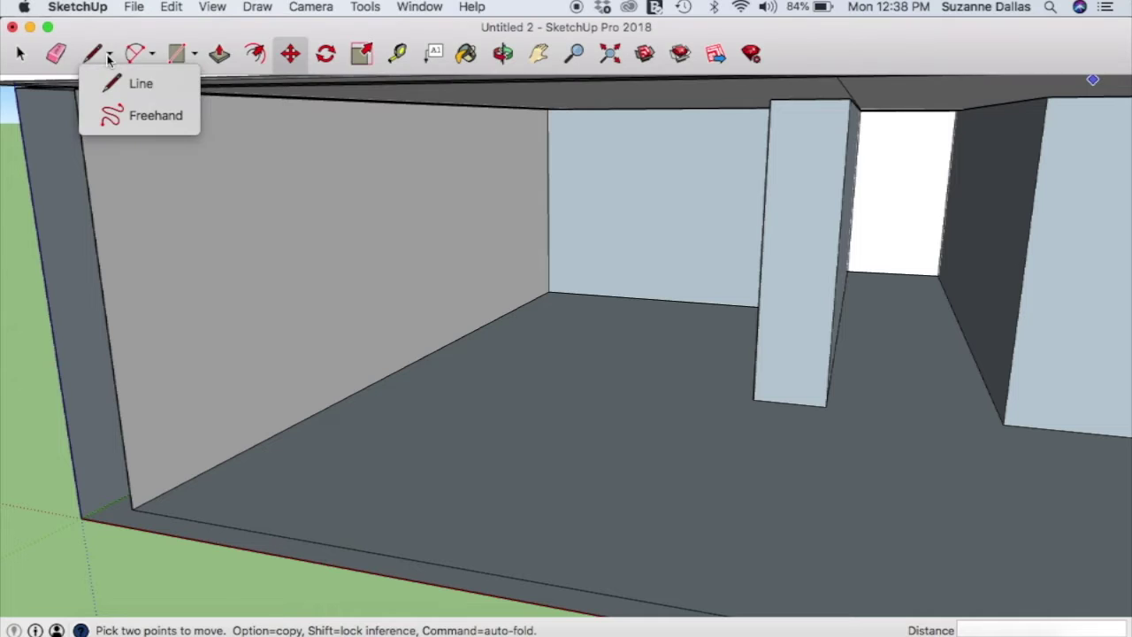
pyautogui.click(119, 81)
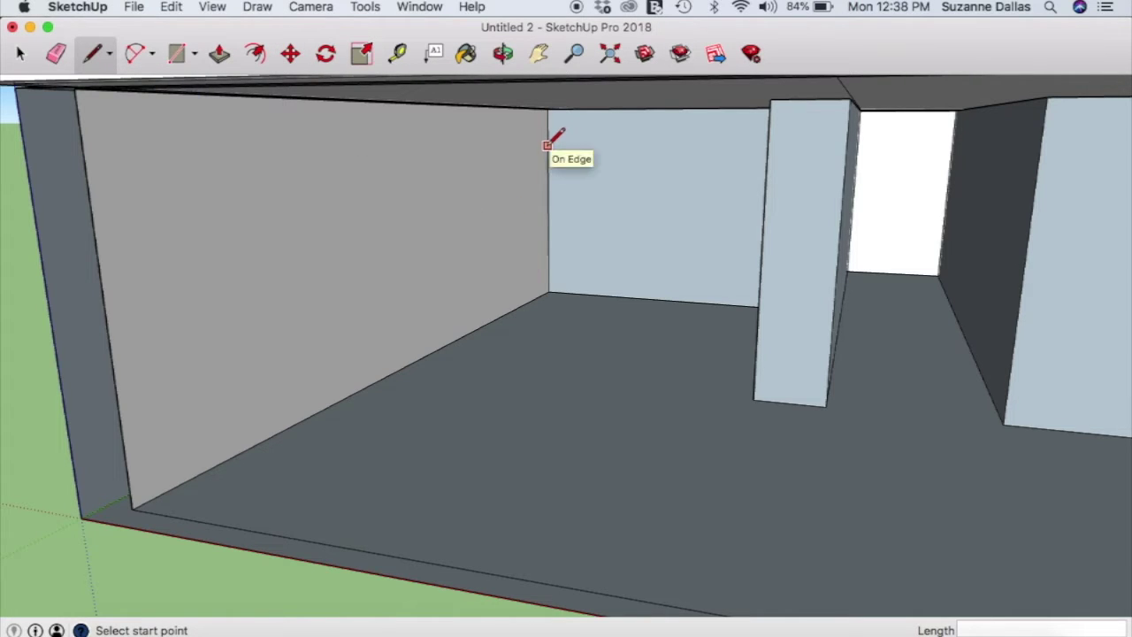
pyautogui.click(547, 145)
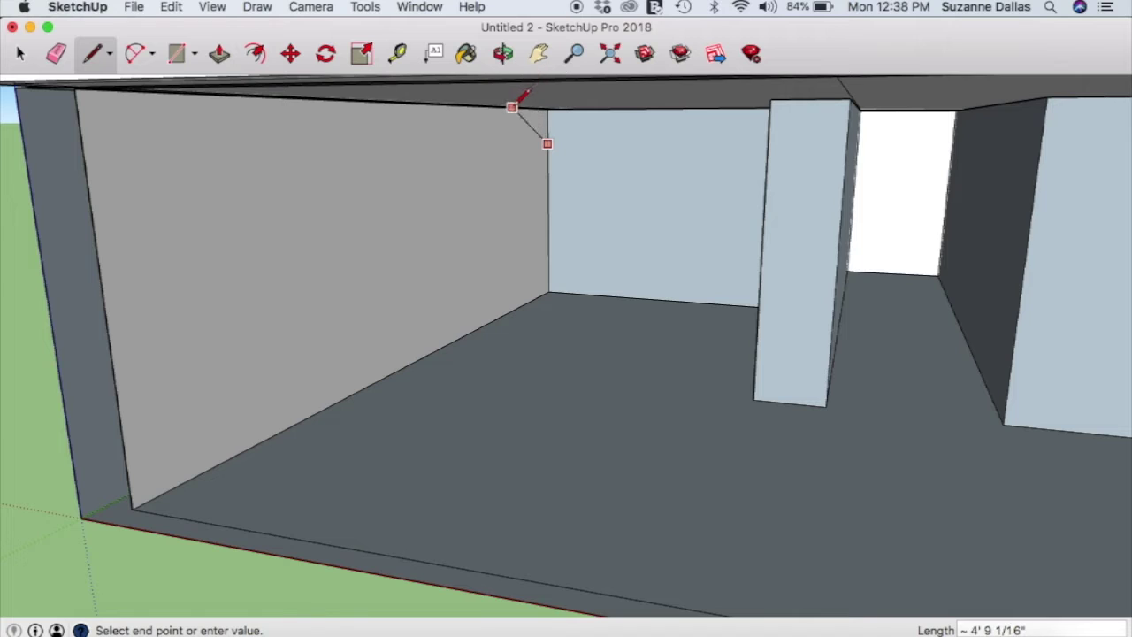
pyautogui.click(88, 164)
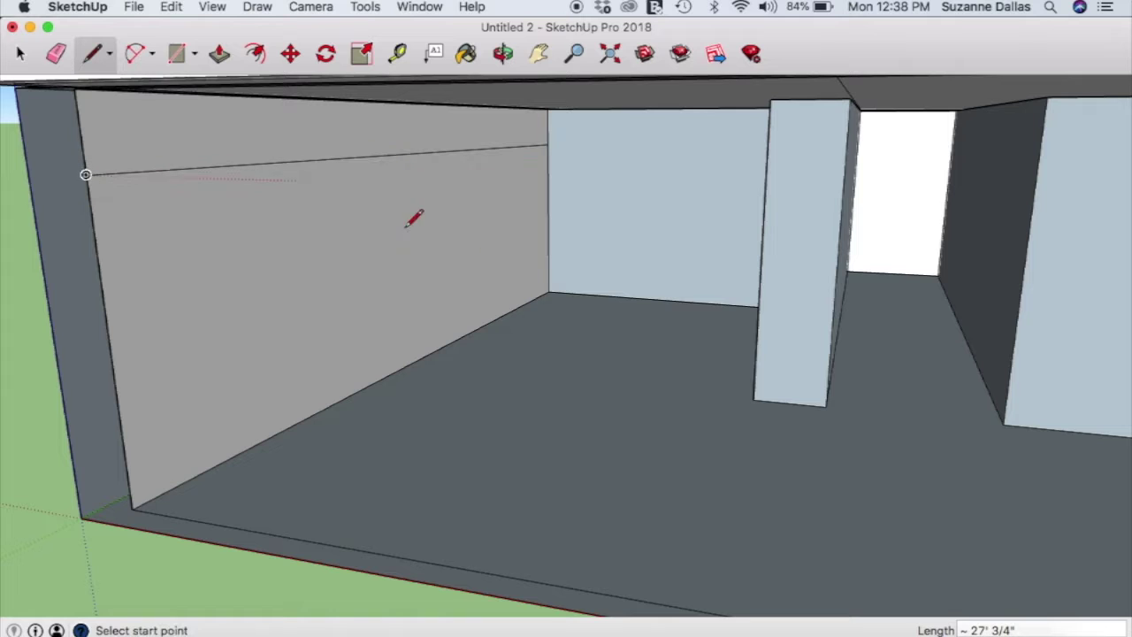
pyautogui.click(547, 246)
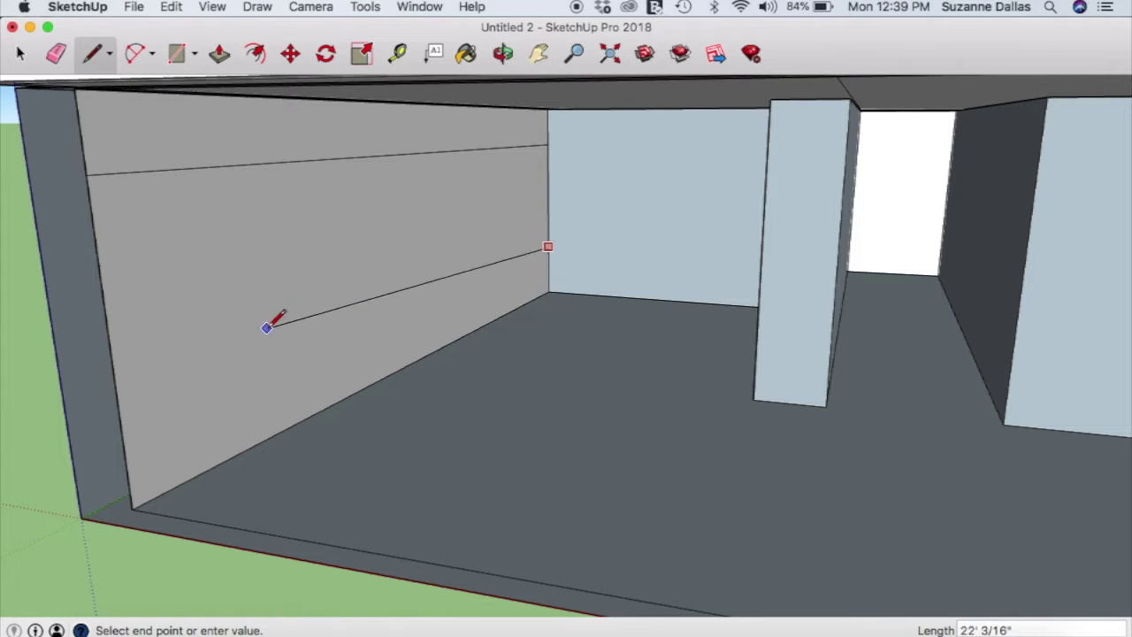
pyautogui.click(119, 411)
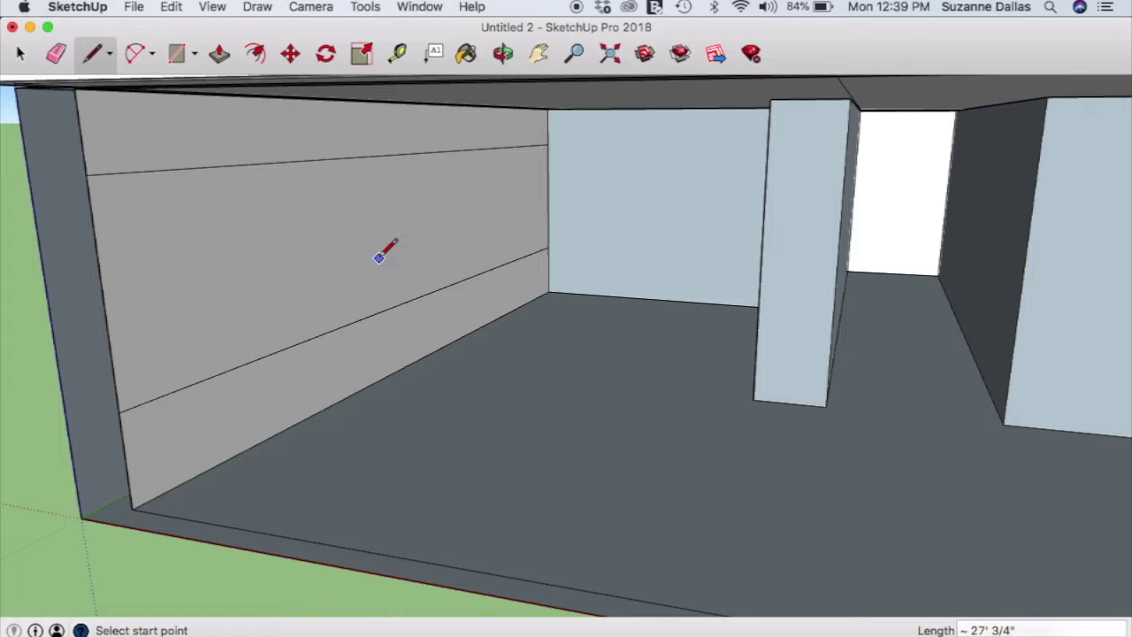
# Draw two vertical 9' lines from ceiling to floor on the same wall to mark the window's sides
pyautogui.click(175, 92)
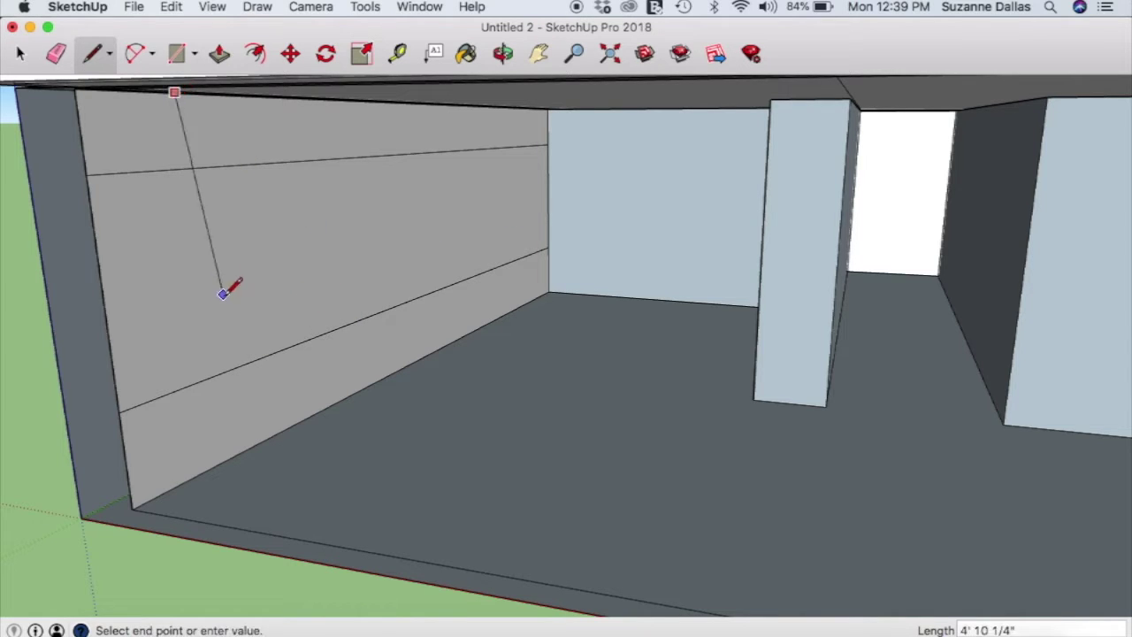
pyautogui.click(215, 462)
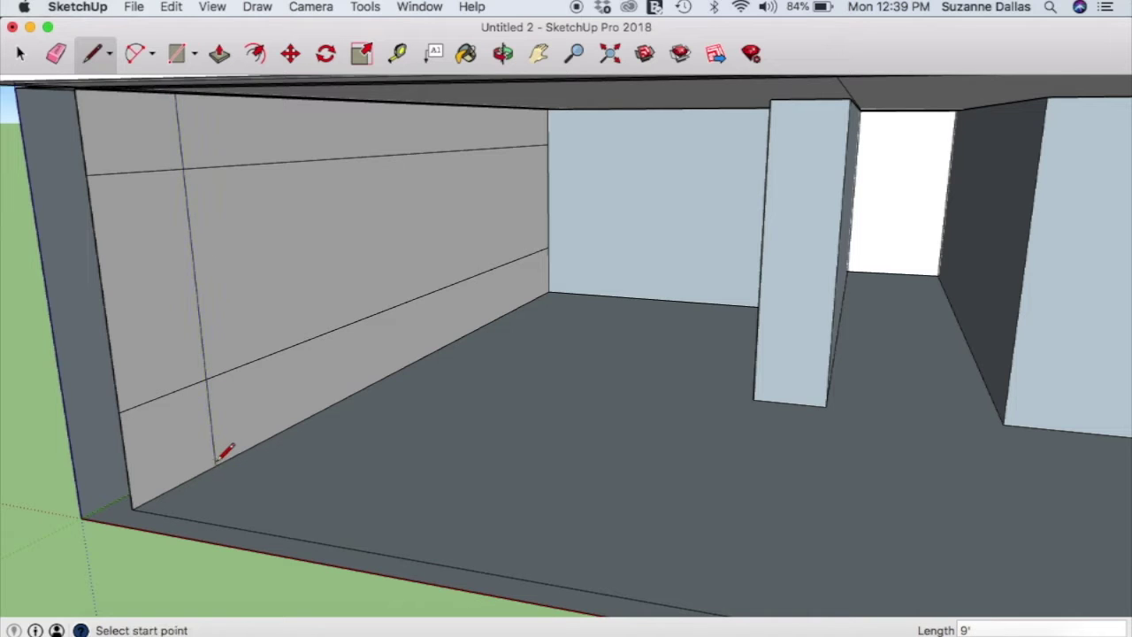
pyautogui.click(307, 98)
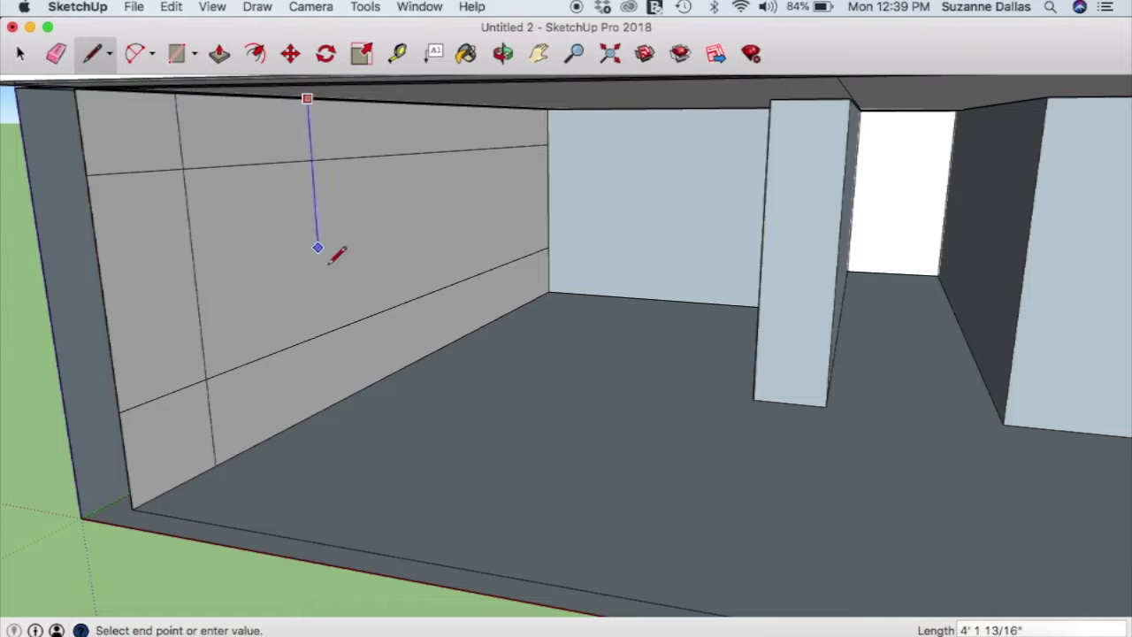
pyautogui.click(328, 405)
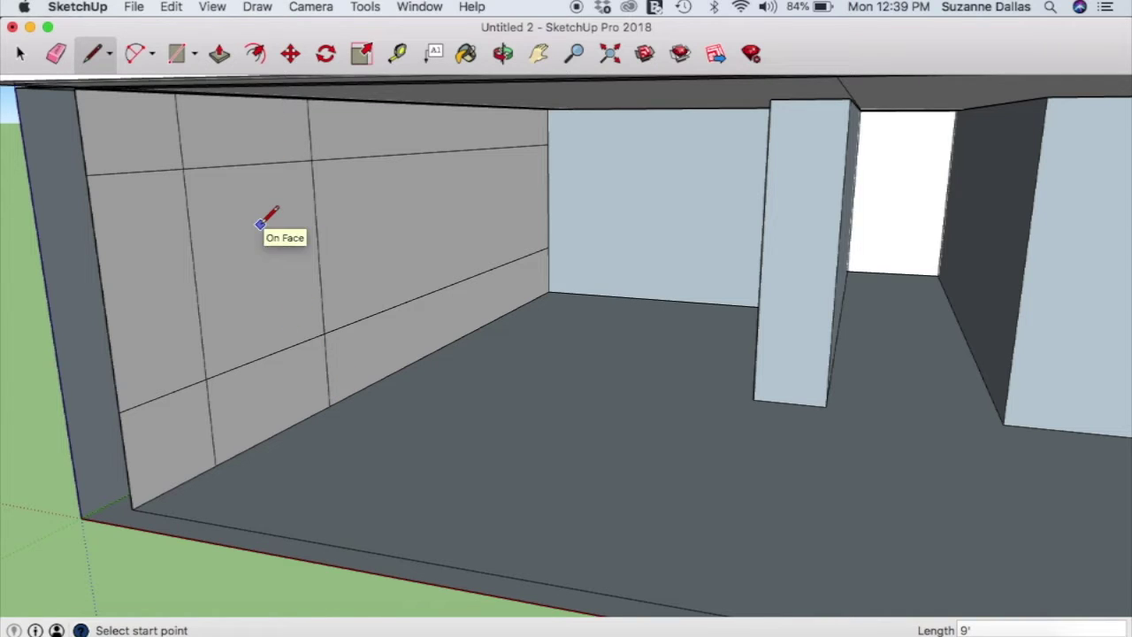
# Offset the window rectangle inward by about 3 1/16", and offset the resulting inner face by about 1 3/16"
pyautogui.click(256, 55)
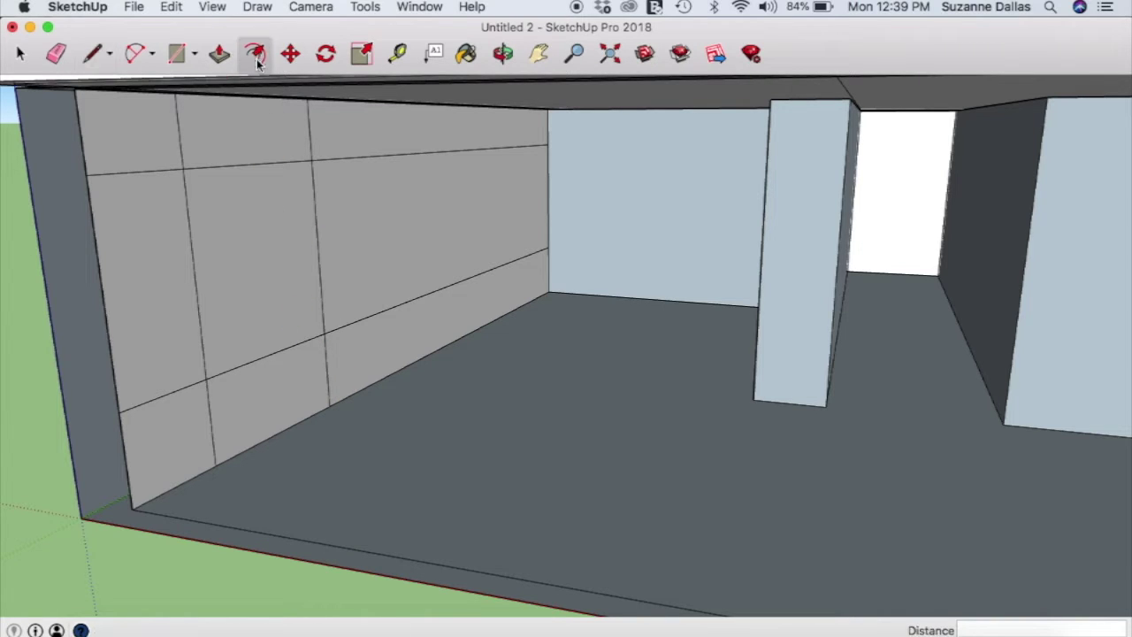
pyautogui.click(259, 251)
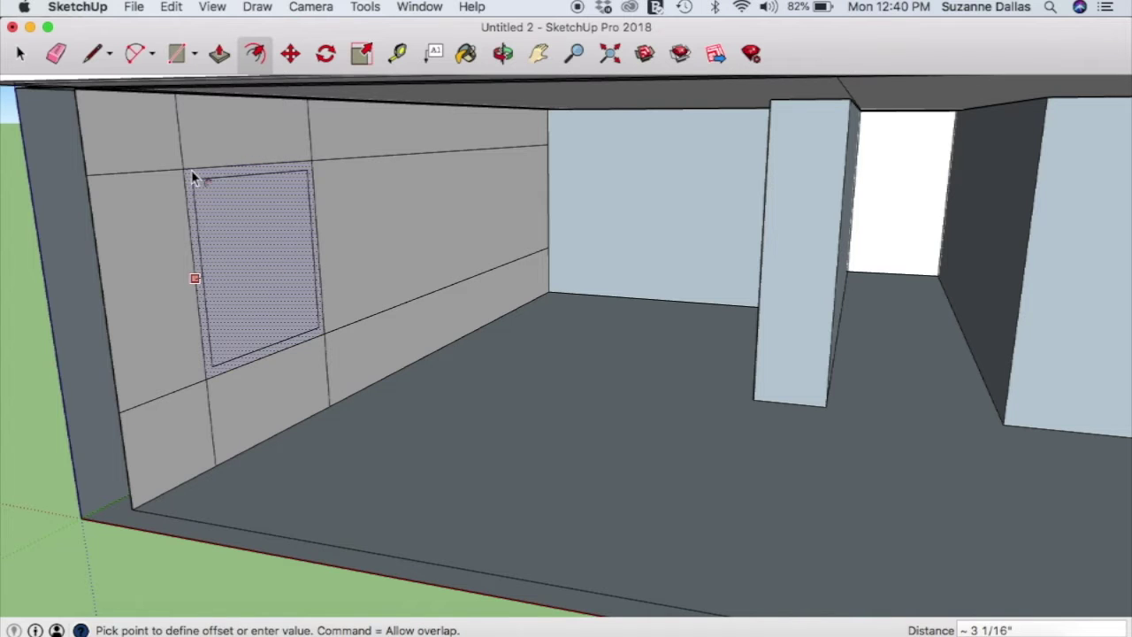
pyautogui.click(191, 170)
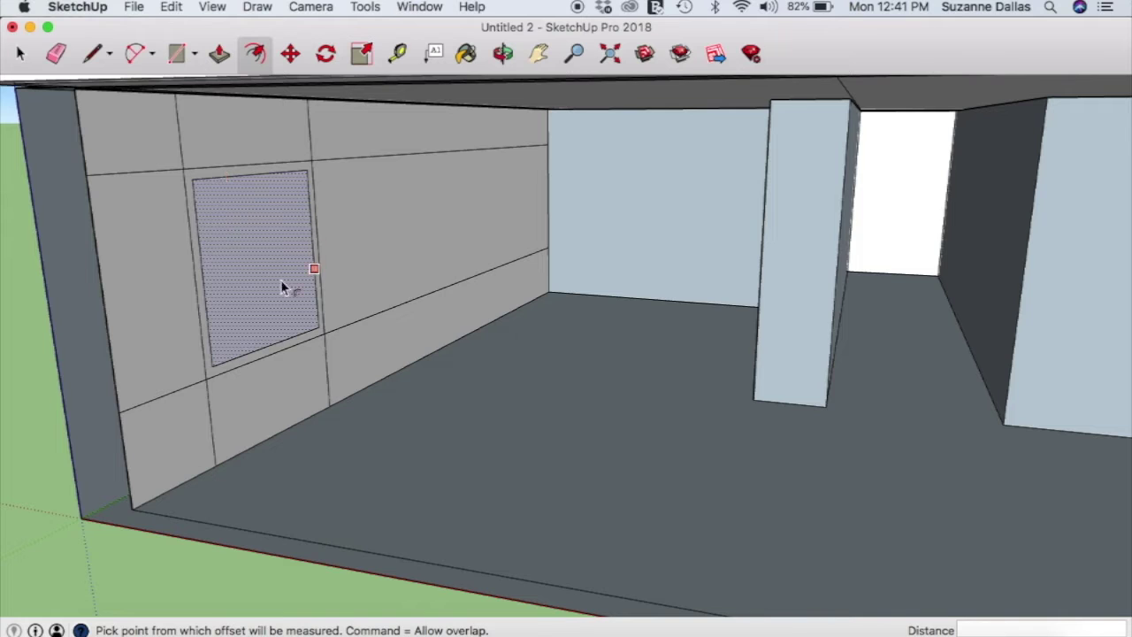
pyautogui.click(235, 225)
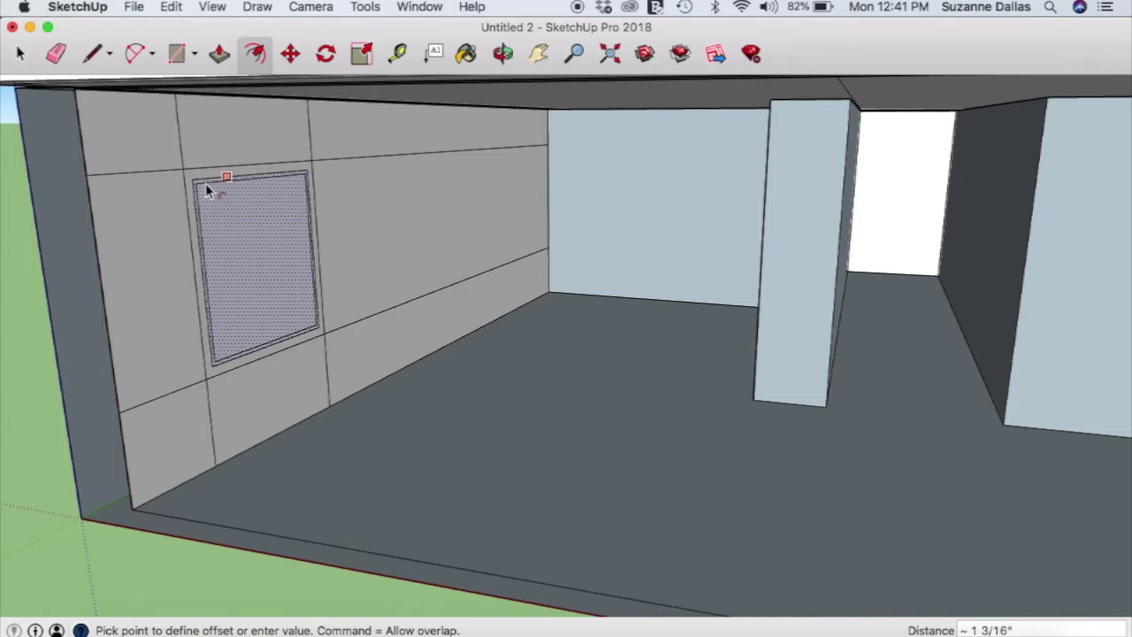
pyautogui.click(206, 191)
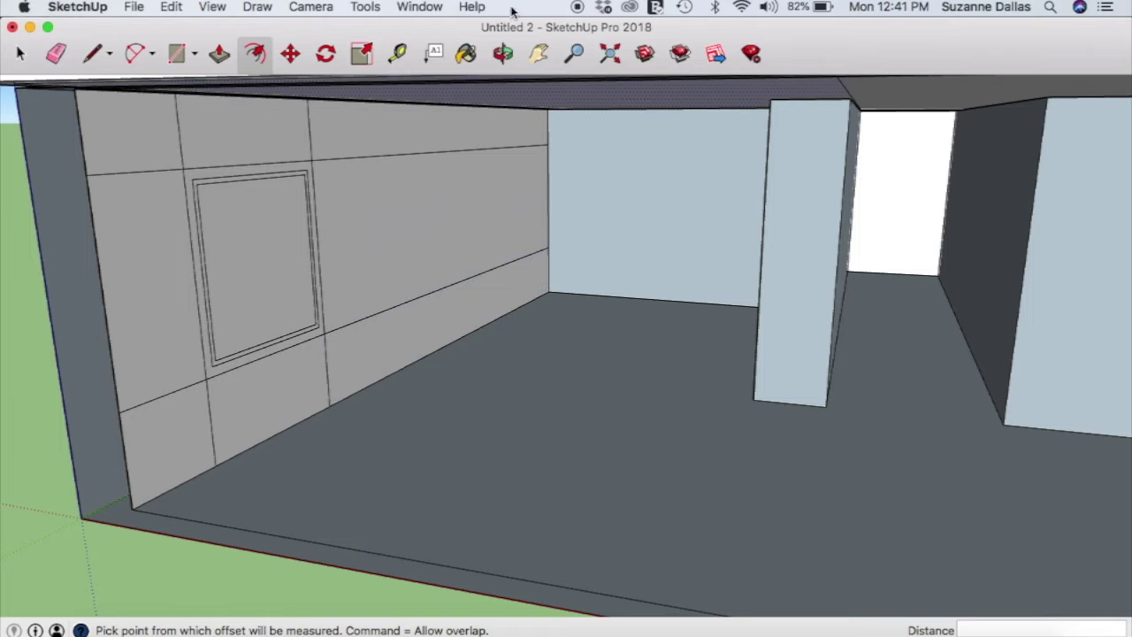
# Divide the window into four panes with a vertical line about 5' and a horizontal line about 4' 11 5/8" through the edge midpoints
pyautogui.click(539, 55)
pyautogui.moveTo(433, 373); pyautogui.dragTo(462, 301)
pyautogui.click(502, 55)
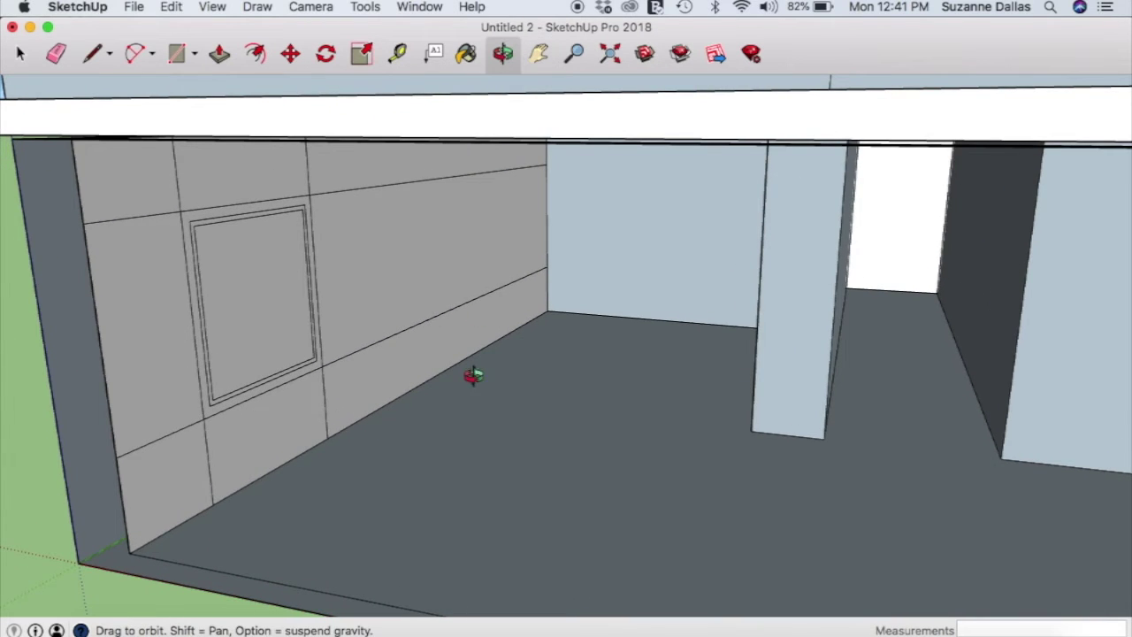
pyautogui.moveTo(461, 416)
pyautogui.mouseDown()
pyautogui.moveTo(455, 430)
pyautogui.moveTo(397, 397)
pyautogui.moveTo(389, 426)
pyautogui.moveTo(395, 409)
pyautogui.moveTo(294, 233)
pyautogui.mouseUp()
pyautogui.click(92, 53)
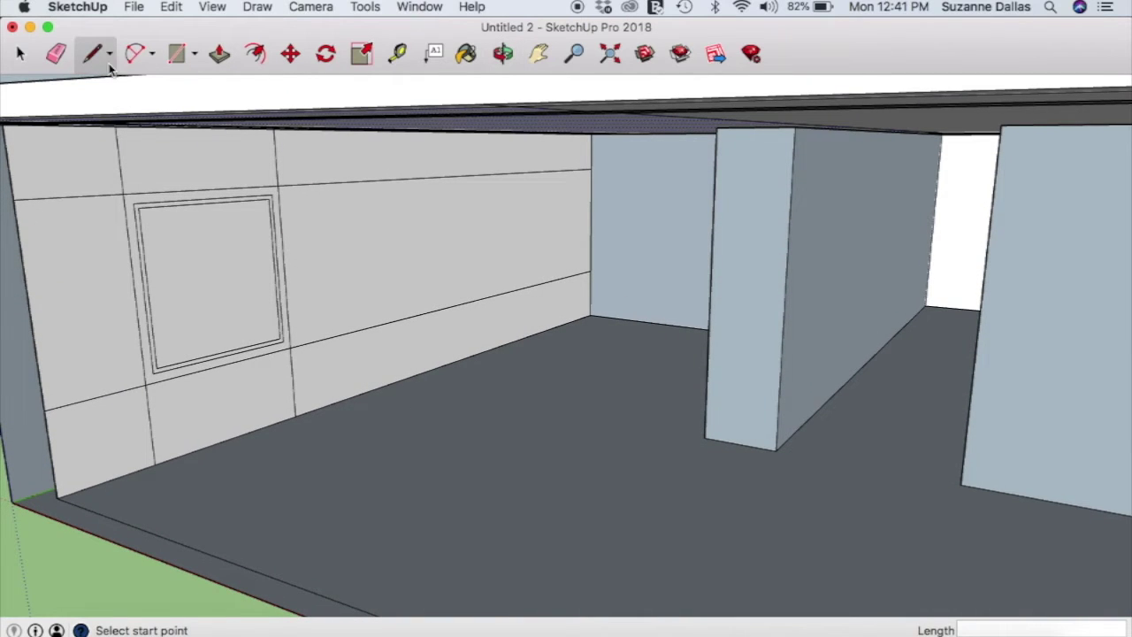
pyautogui.click(207, 190)
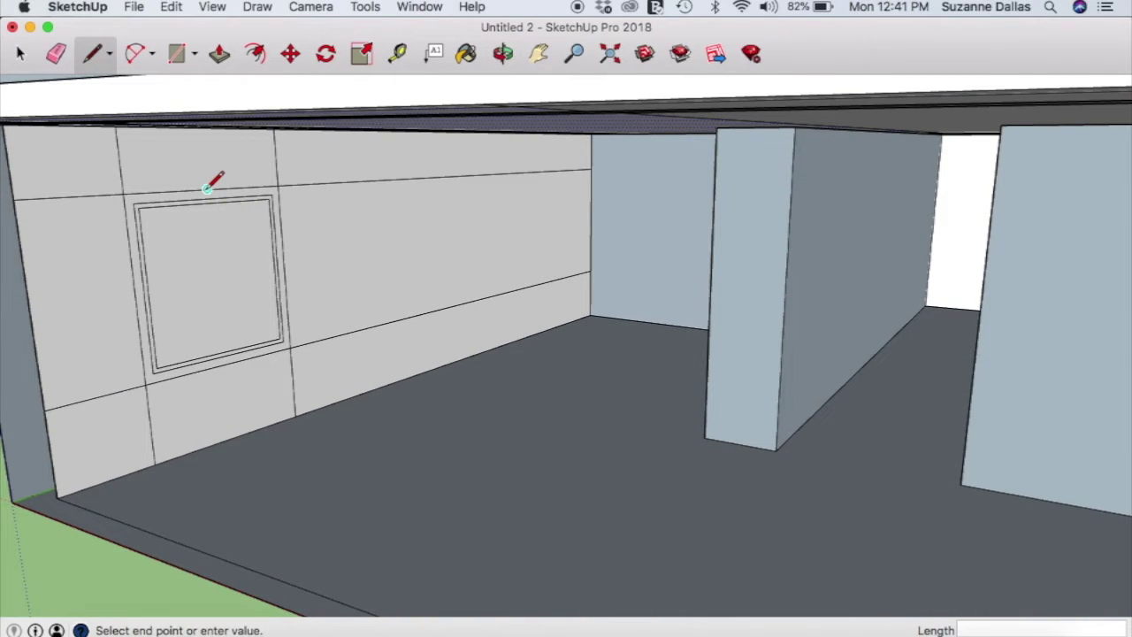
pyautogui.click(223, 361)
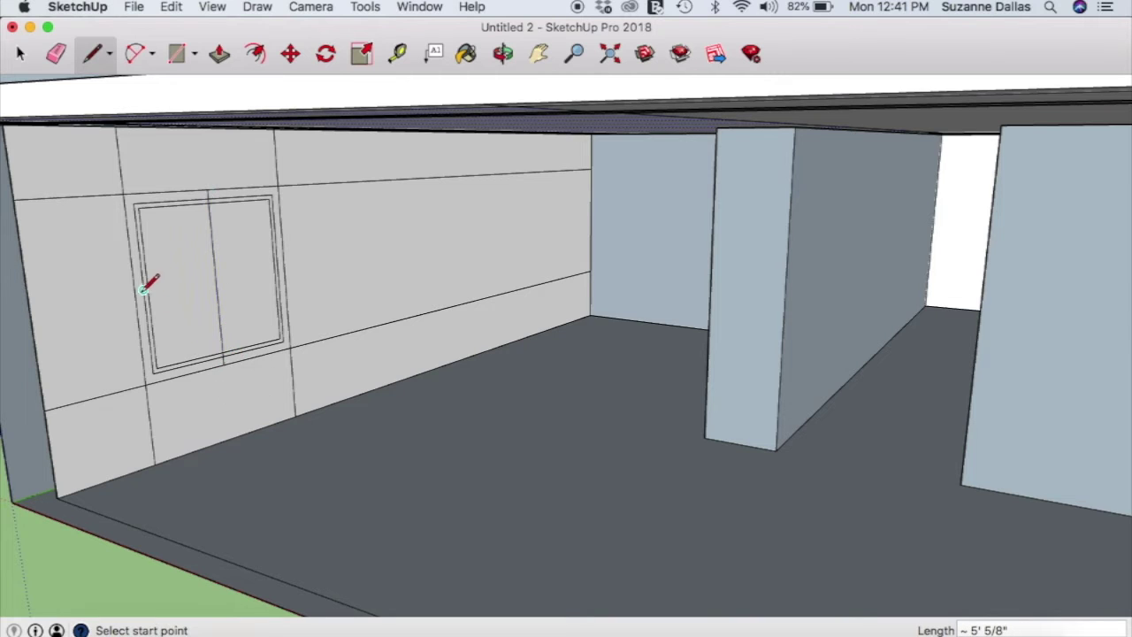
pyautogui.click(134, 292)
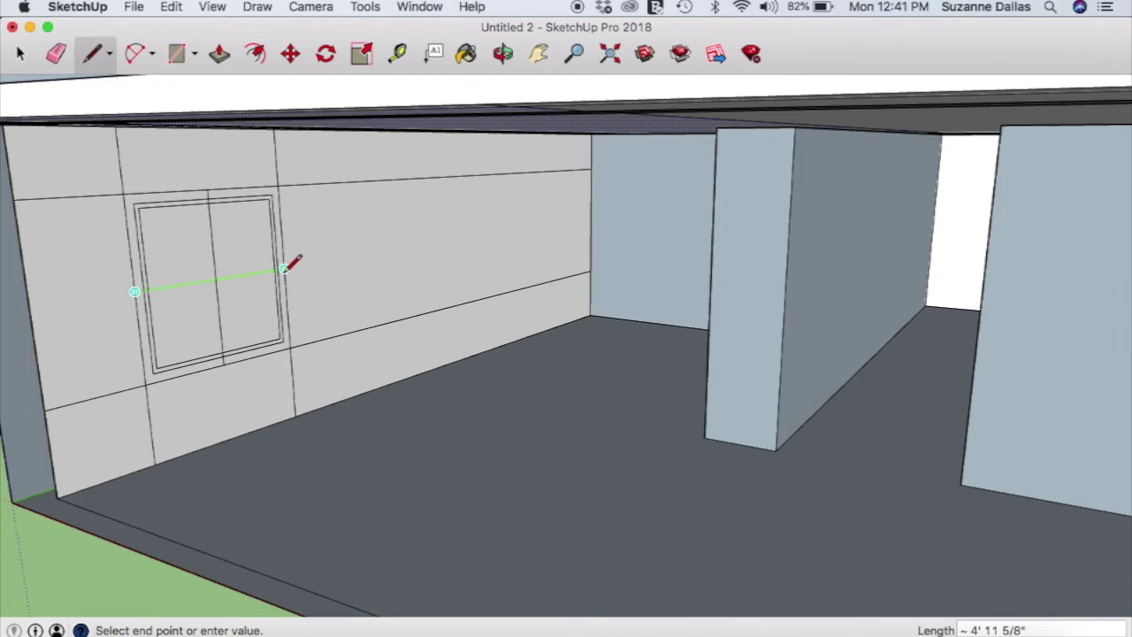
pyautogui.click(283, 268)
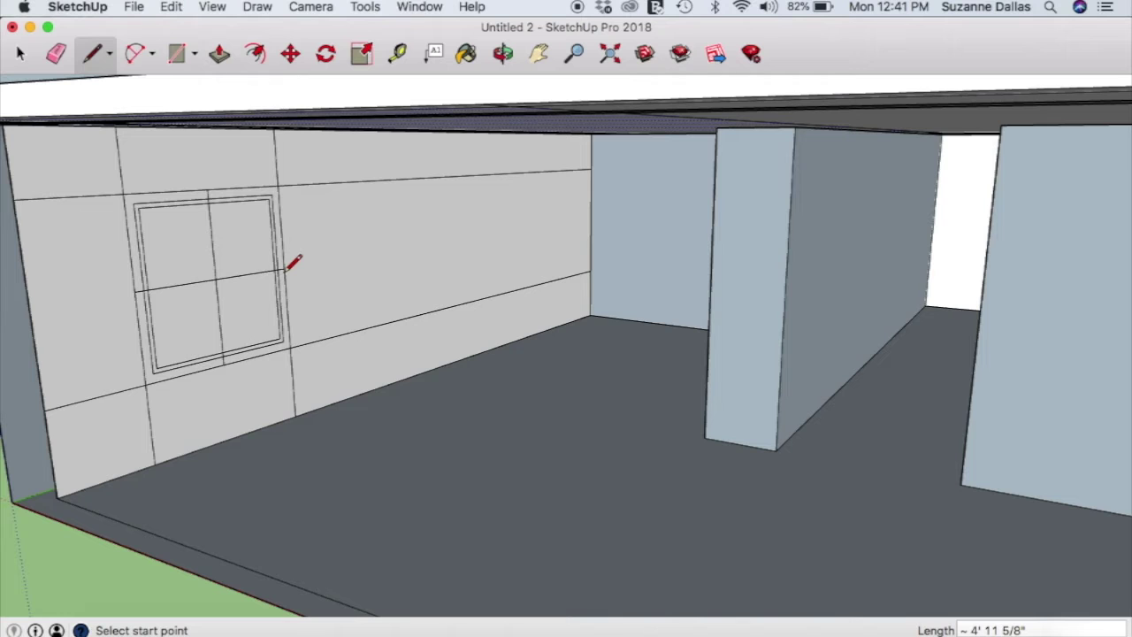
pyautogui.click(220, 54)
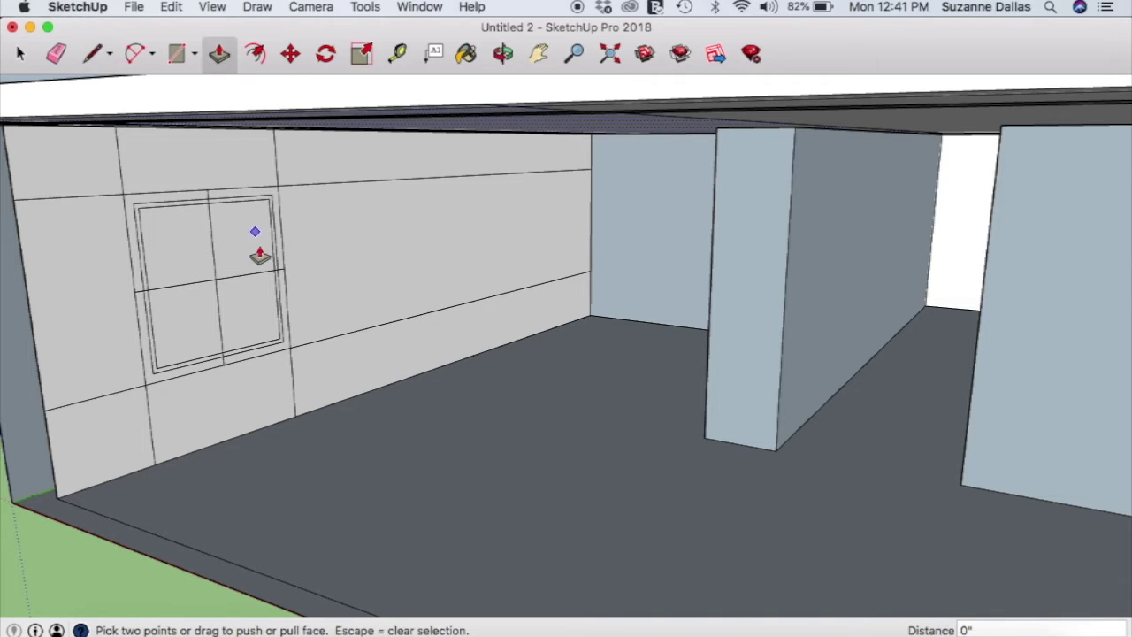
pyautogui.click(236, 243)
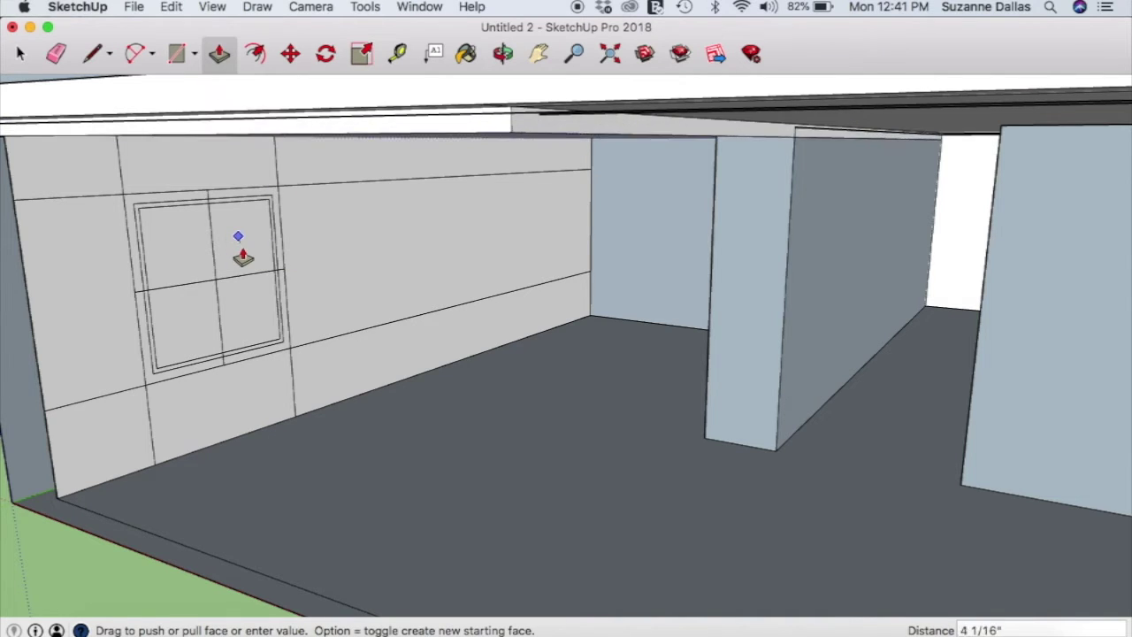
pyautogui.click(241, 248)
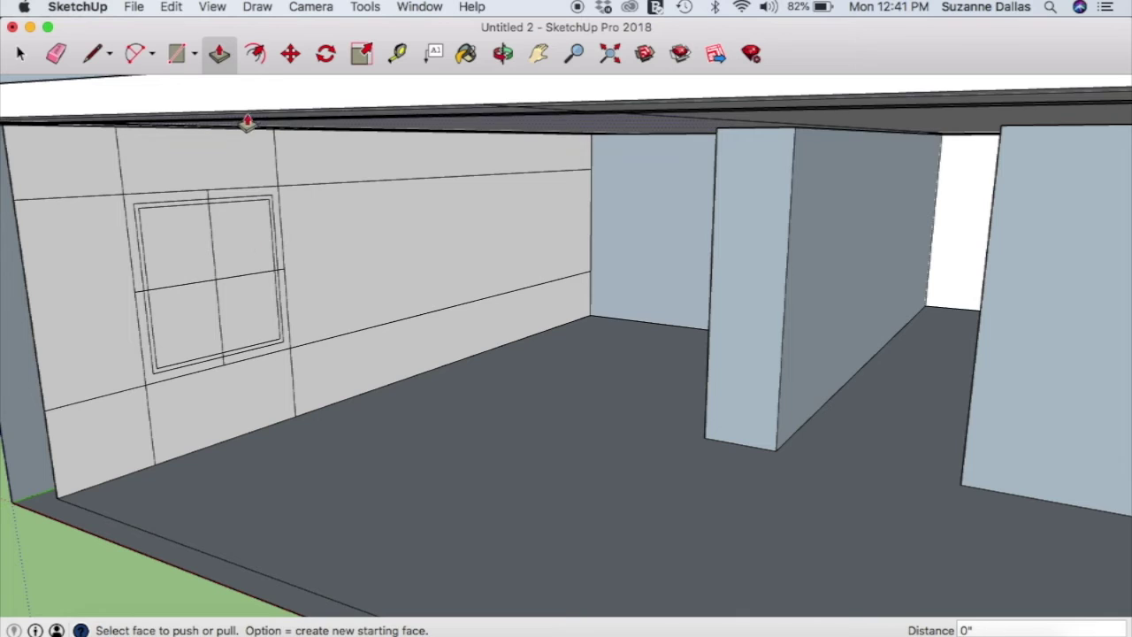
# Offset each of the four window panes inward by about 1 3/8"
pyautogui.click(254, 54)
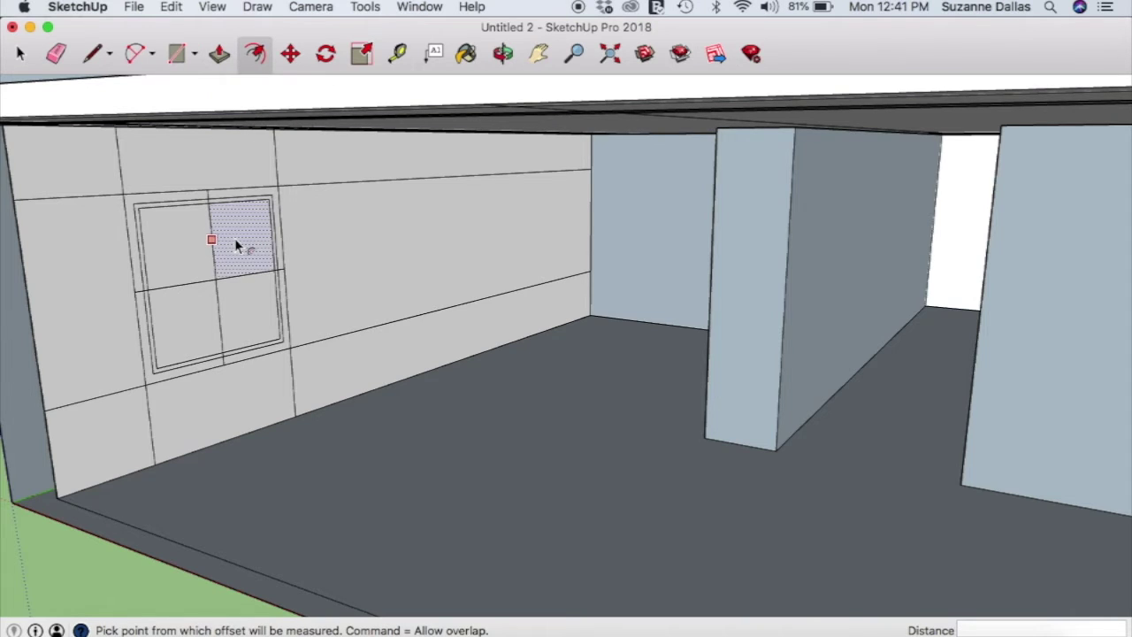
pyautogui.click(235, 238)
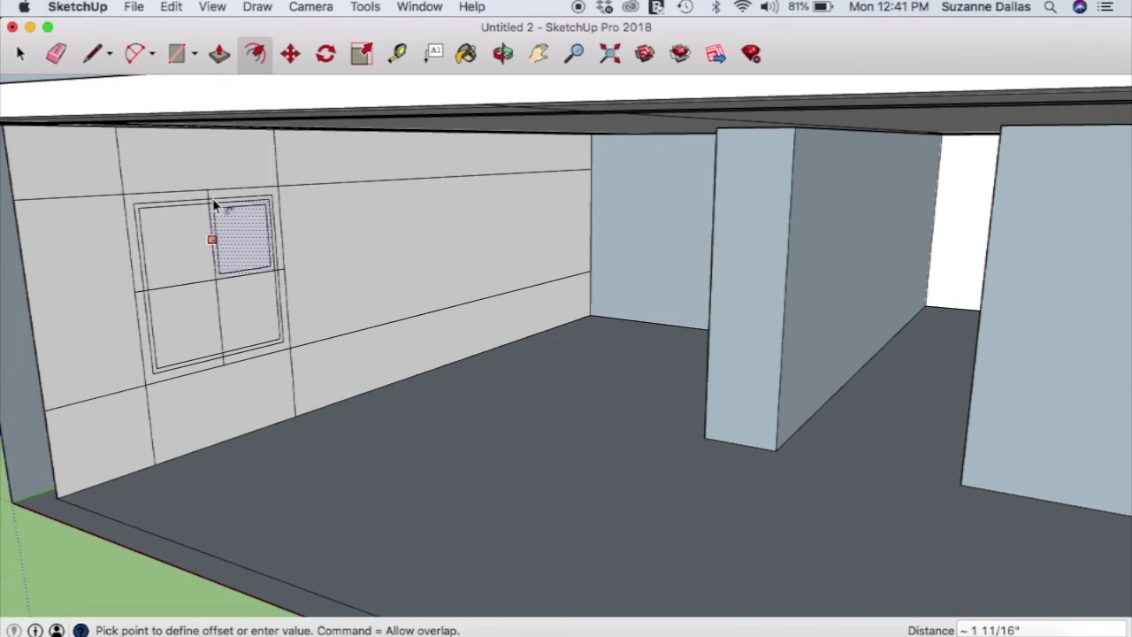
pyautogui.click(213, 206)
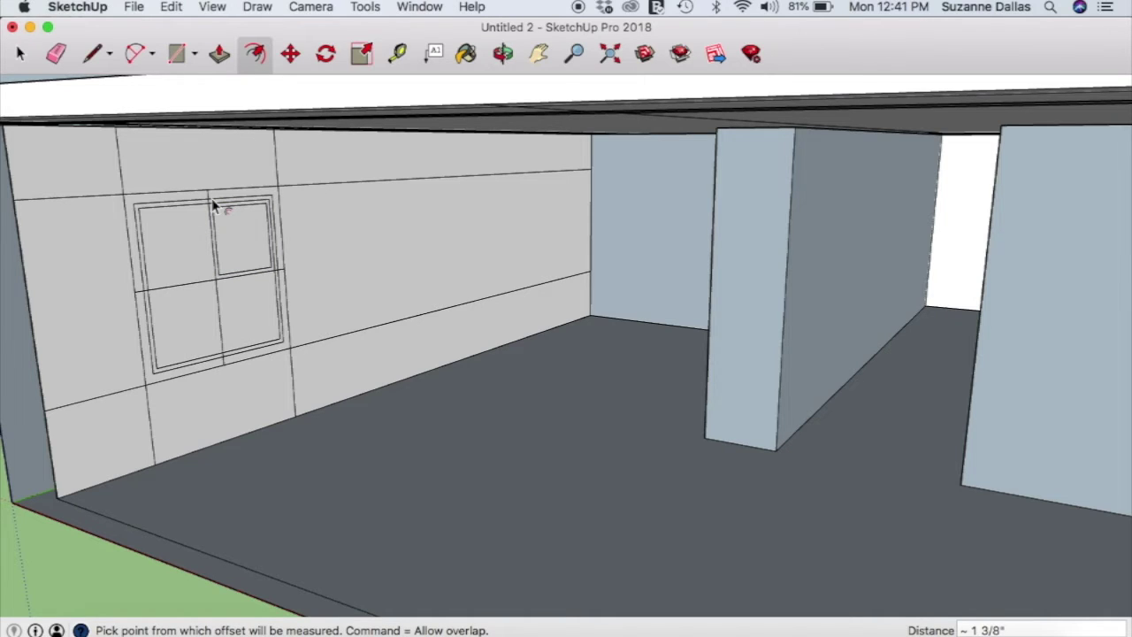
pyautogui.doubleClick(187, 320)
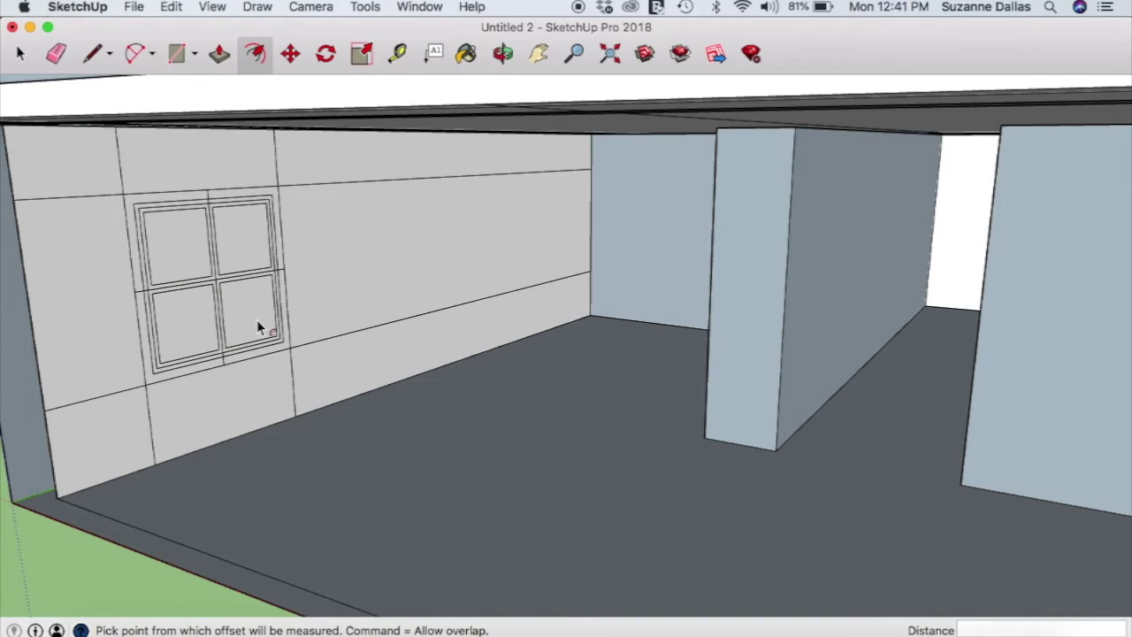
pyautogui.doubleClick(256, 324)
# Erase the stubs of the dividing lines that extend beyond the window's outer frame
pyautogui.scroll(4, 225, 344)
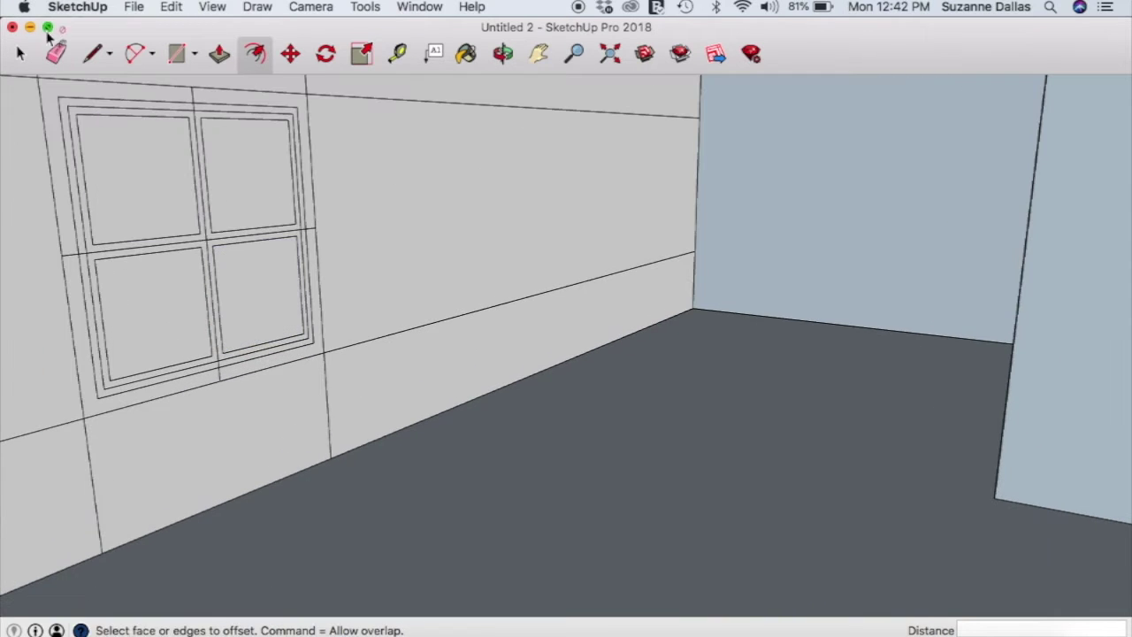
pyautogui.click(56, 53)
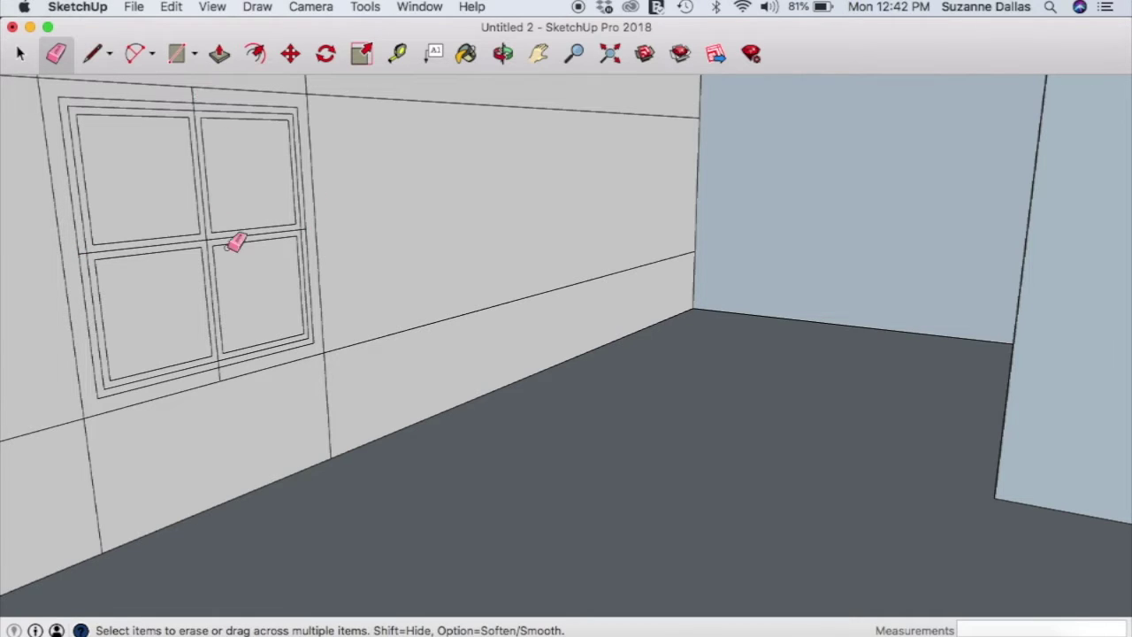
pyautogui.click(221, 380)
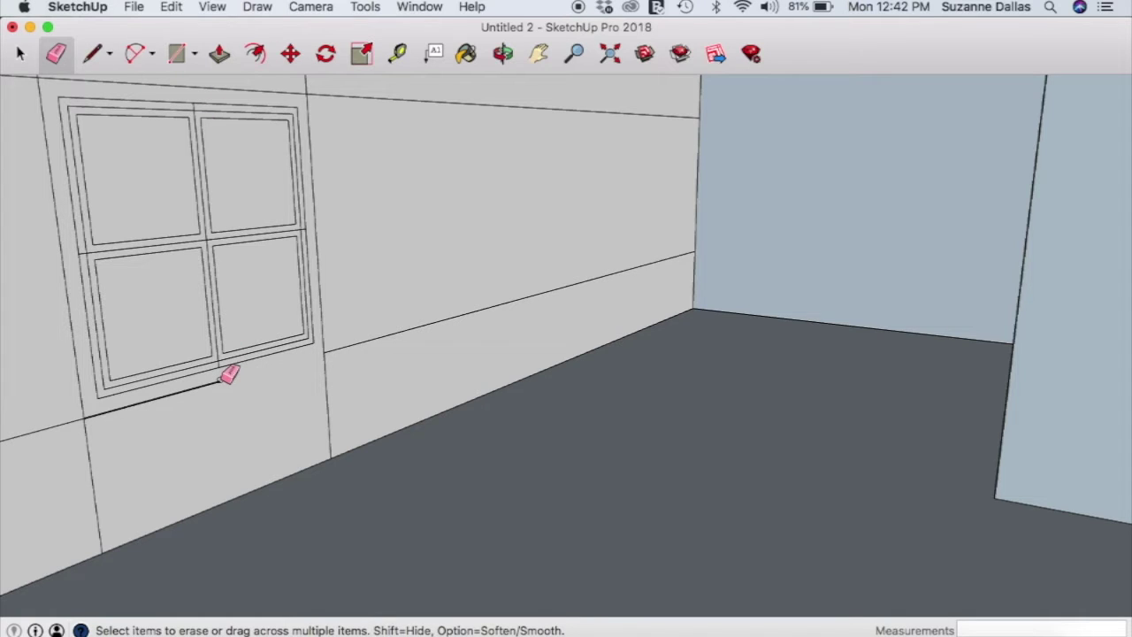
pyautogui.click(221, 381)
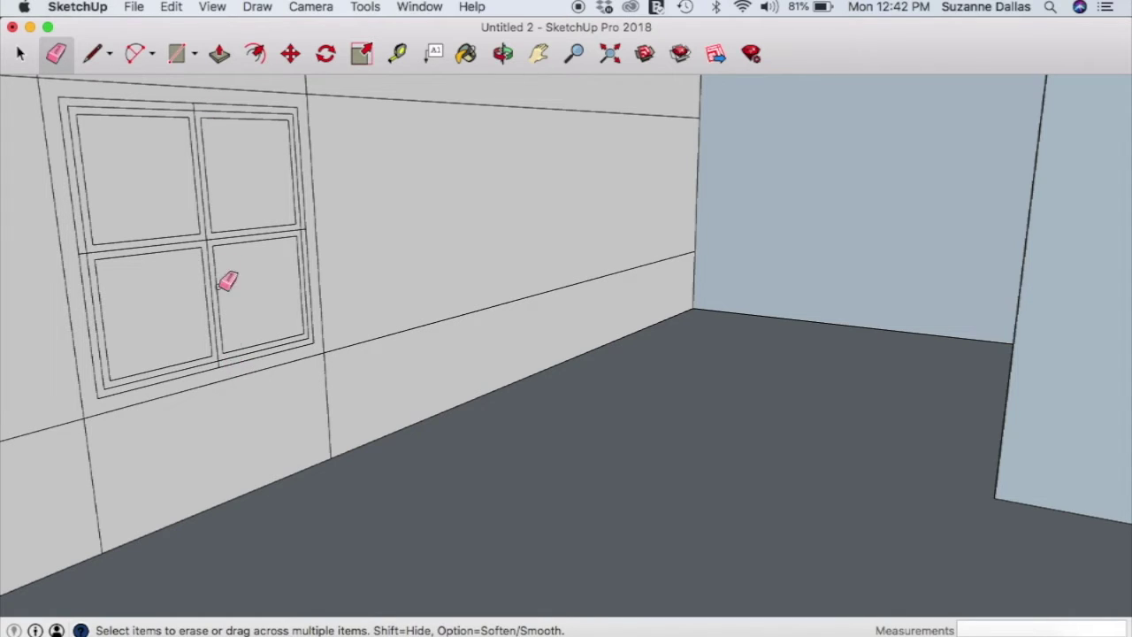
# Erase the dividing lines between the four panes and their leftover stubs inside the window frame
pyautogui.click(216, 234)
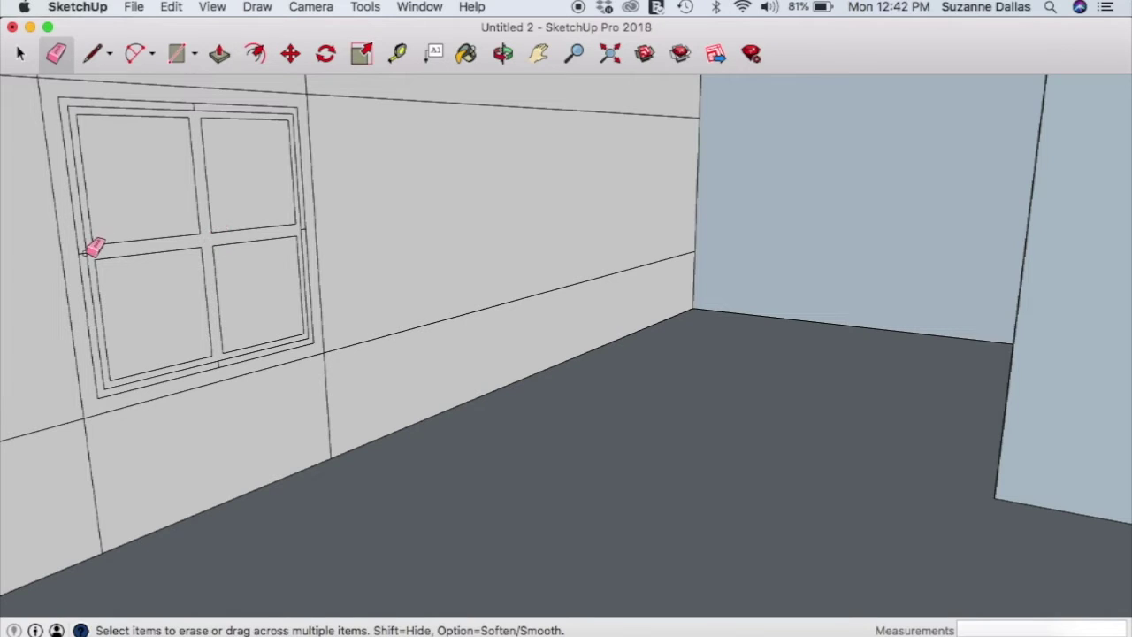
pyautogui.click(87, 252)
pyautogui.scroll(3, 187, 298)
pyautogui.click(42, 231)
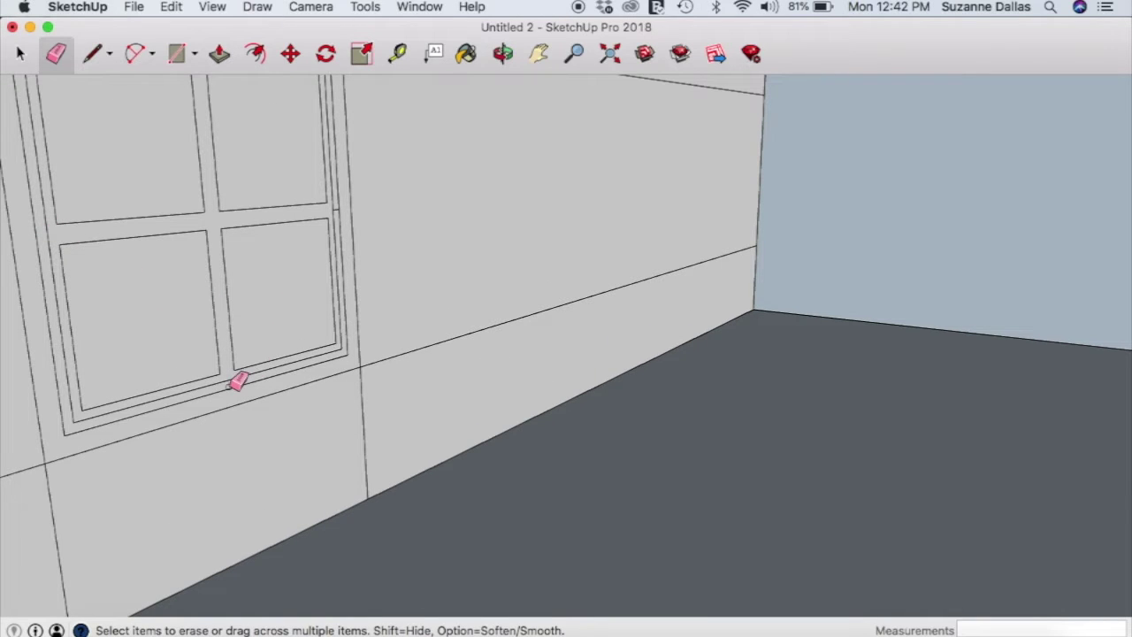
pyautogui.scroll(4, 346, 203)
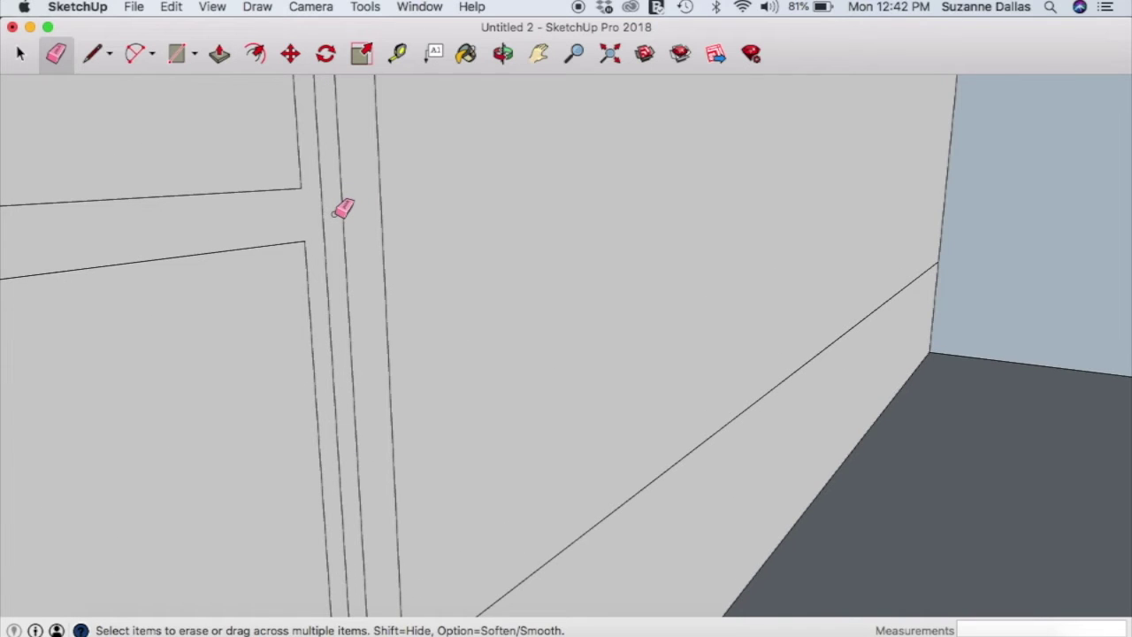
# Erase the leftover stub of the vertical dividing line in the upper part of the window's outer frame
pyautogui.scroll(-4, 344, 209)
pyautogui.scroll(4, 296, 186)
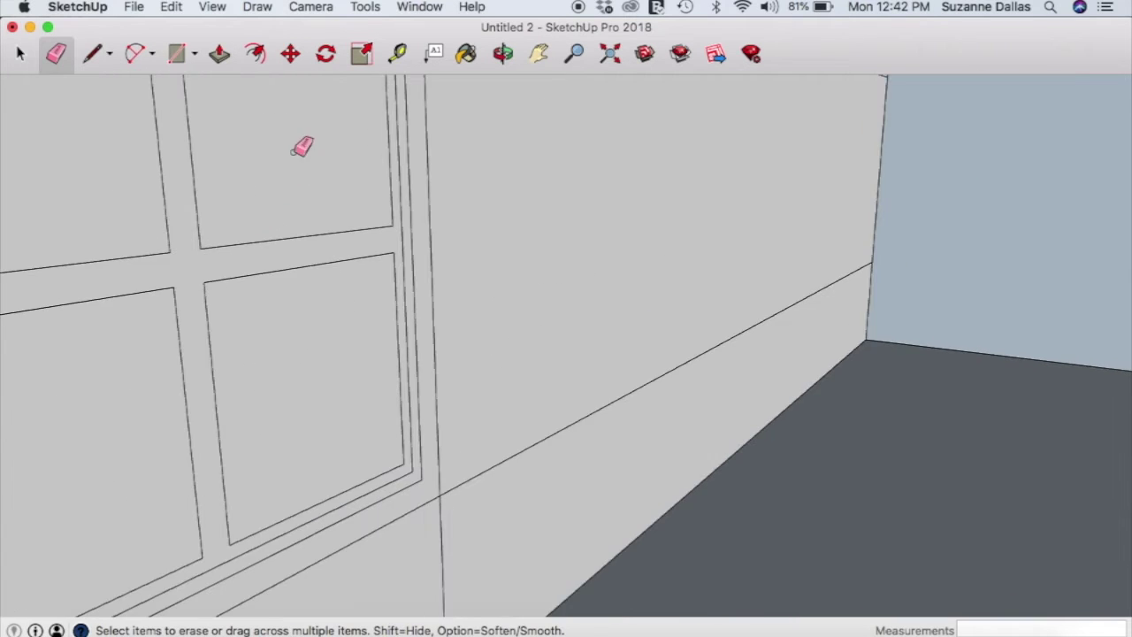
pyautogui.click(539, 54)
pyautogui.moveTo(344, 227)
pyautogui.mouseDown()
pyautogui.moveTo(463, 412)
pyautogui.moveTo(377, 256)
pyautogui.mouseUp()
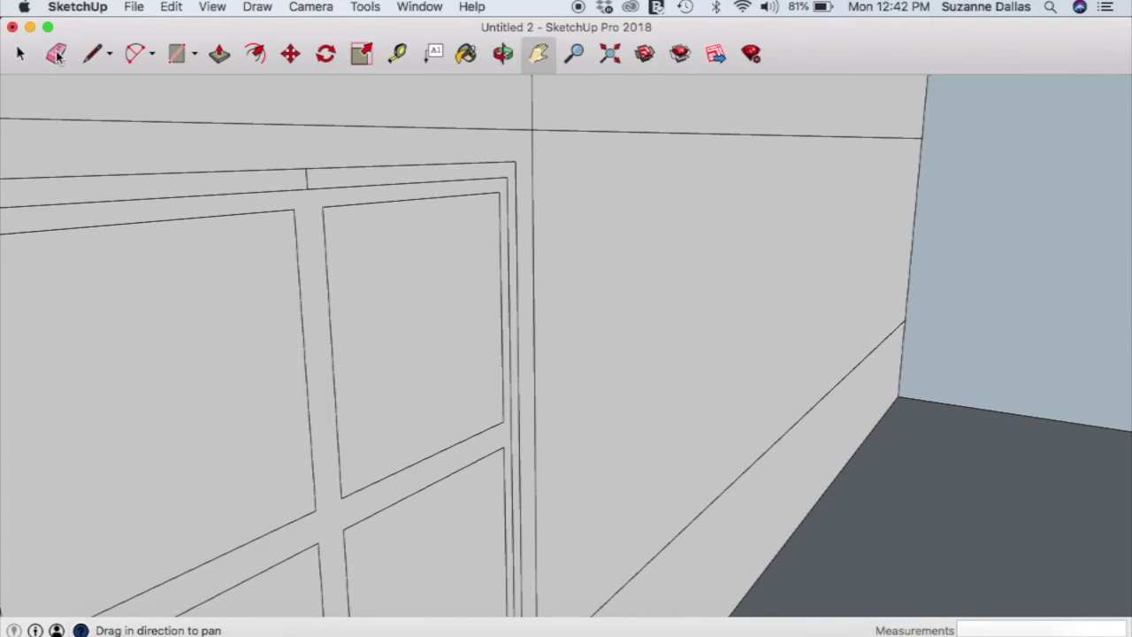
pyautogui.click(57, 54)
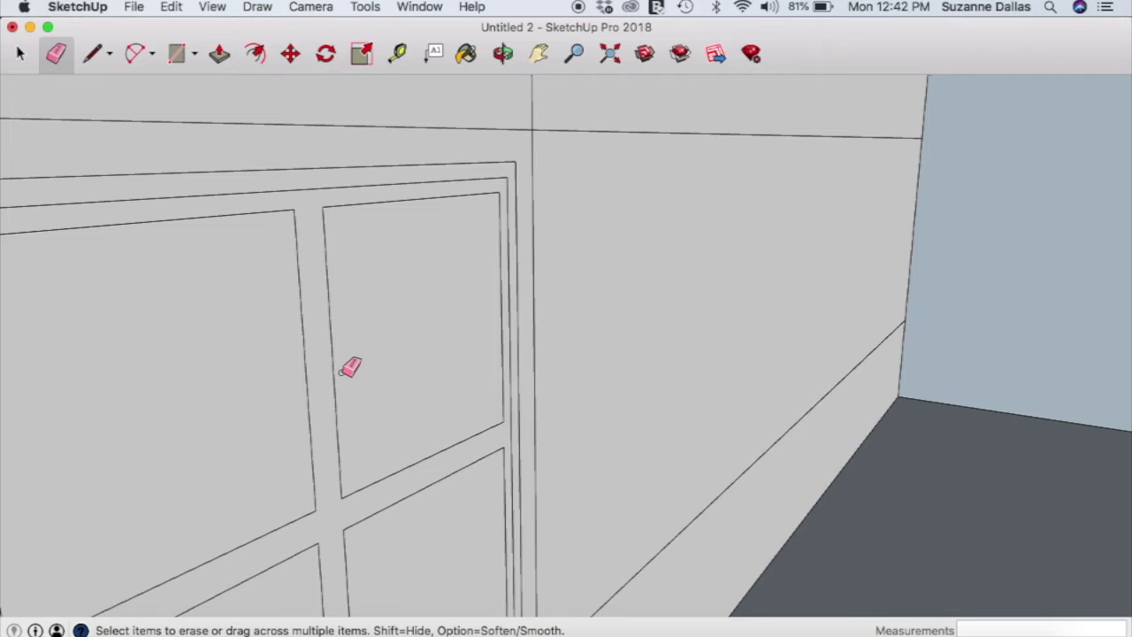
# Push/Pull the window's outer frame ring out from the wall by about 1 5/16"
pyautogui.scroll(-8, 351, 366)
pyautogui.scroll(10, 351, 366)
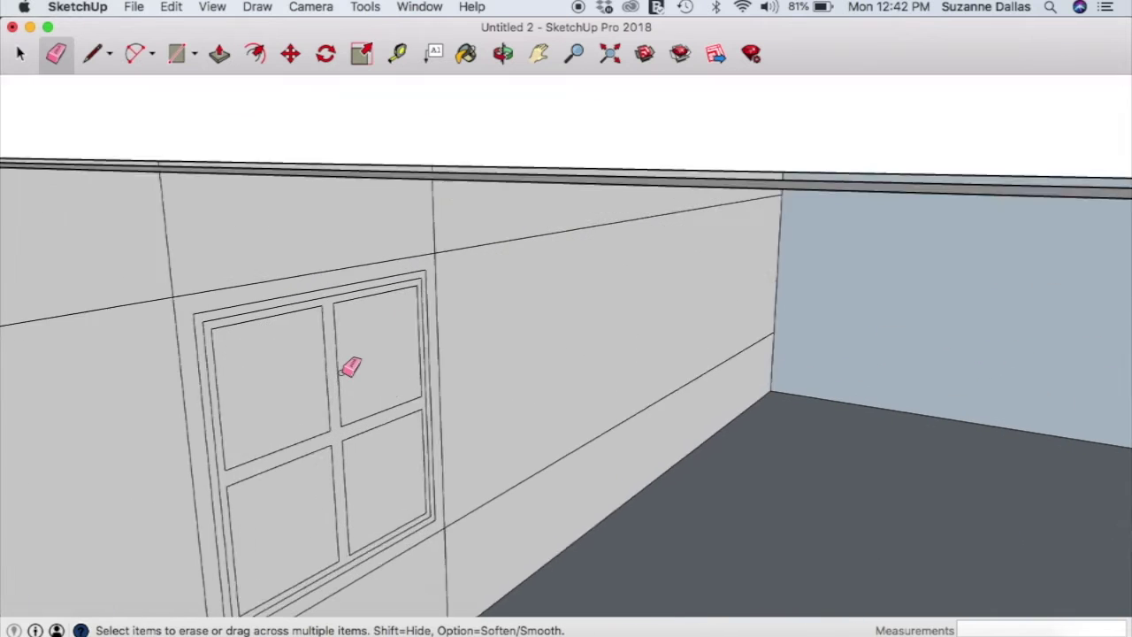
pyautogui.click(538, 54)
pyautogui.moveTo(523, 462)
pyautogui.mouseDown()
pyautogui.moveTo(525, 358)
pyautogui.moveTo(511, 354)
pyautogui.mouseUp()
pyautogui.click(219, 54)
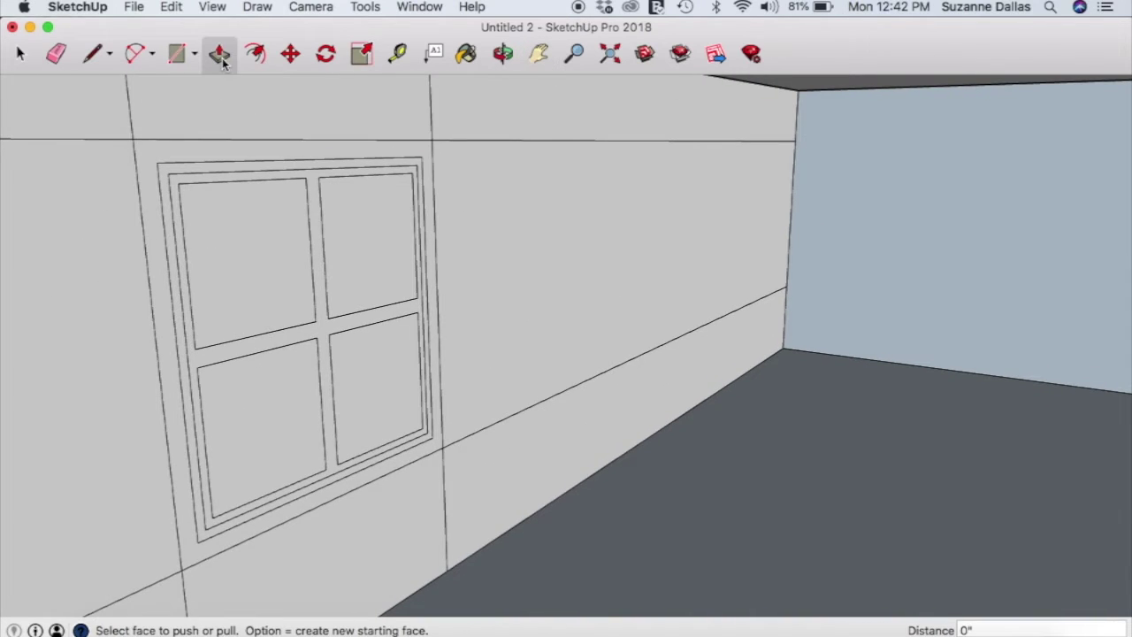
pyautogui.click(179, 170)
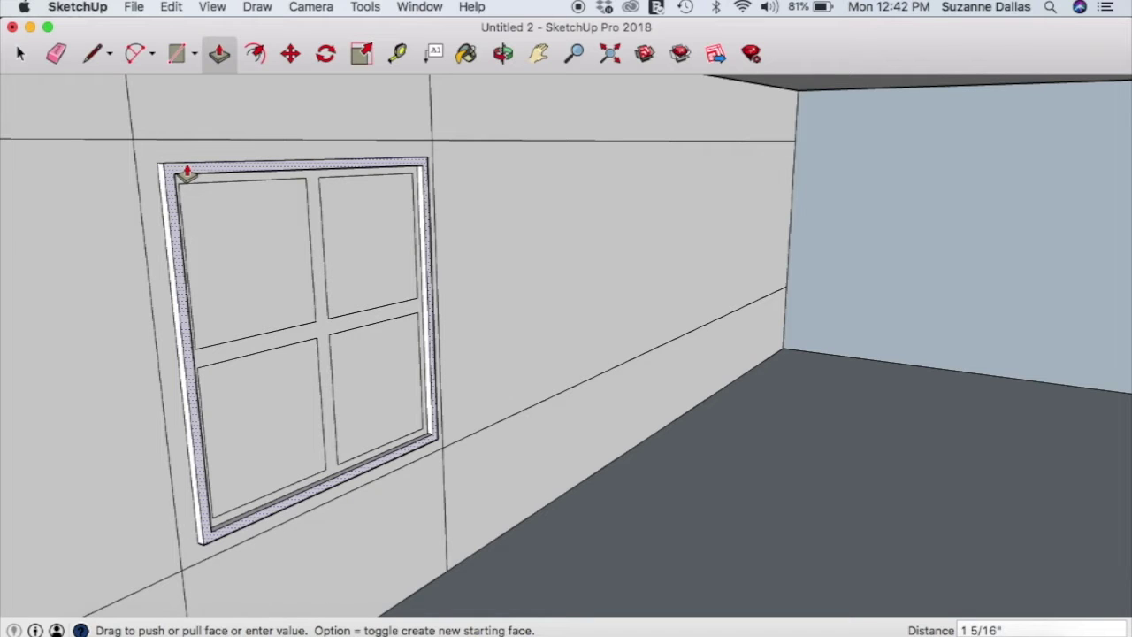
pyautogui.click(187, 173)
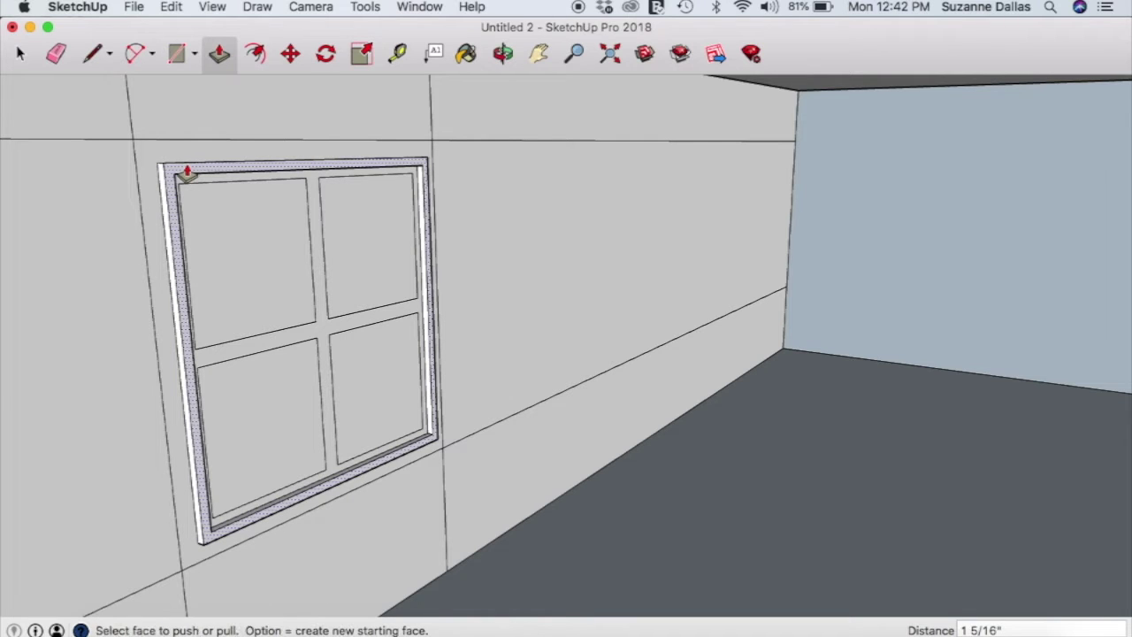
# Push/Pull the window's inner frame and crossbars out from the wall by about 11/16"
pyautogui.click(502, 53)
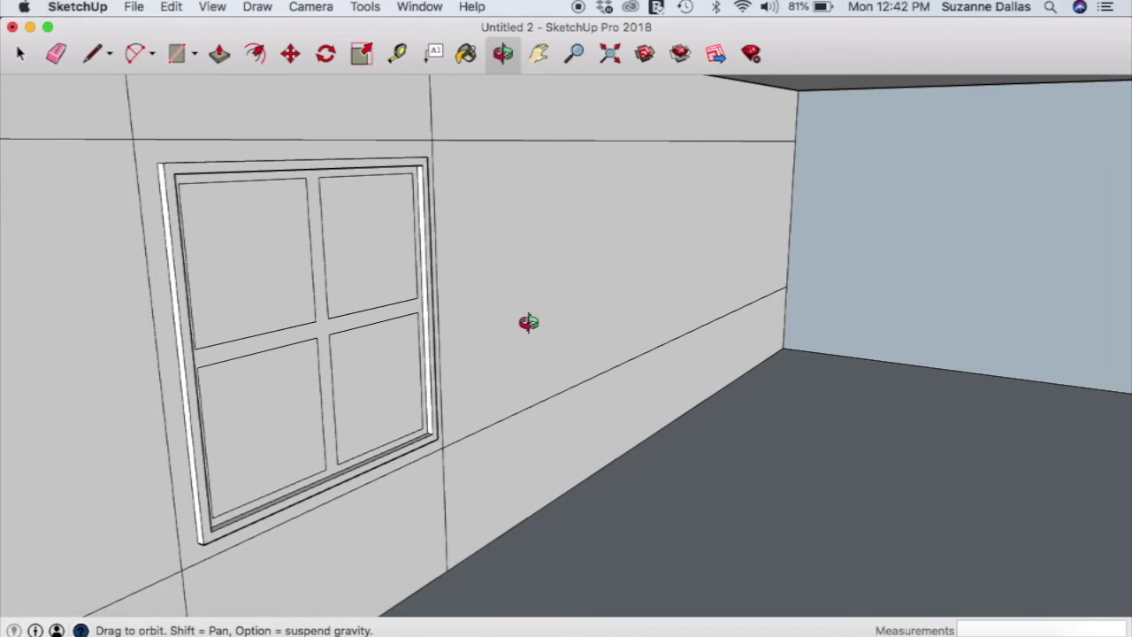
pyautogui.moveTo(528, 321); pyautogui.dragTo(465, 311)
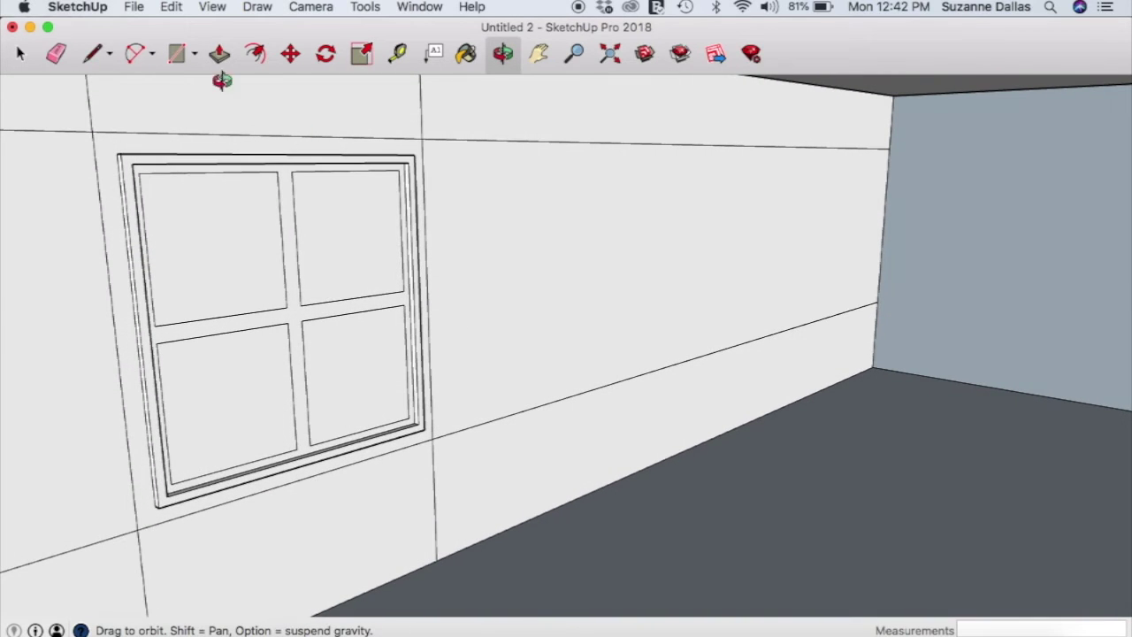
pyautogui.click(218, 55)
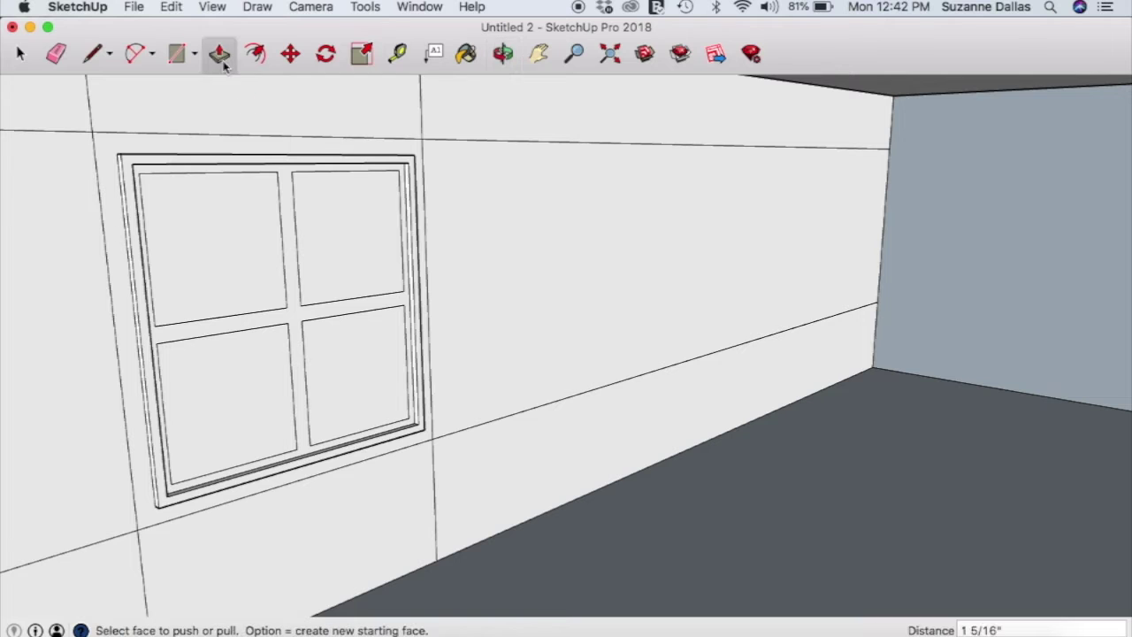
pyautogui.click(299, 322)
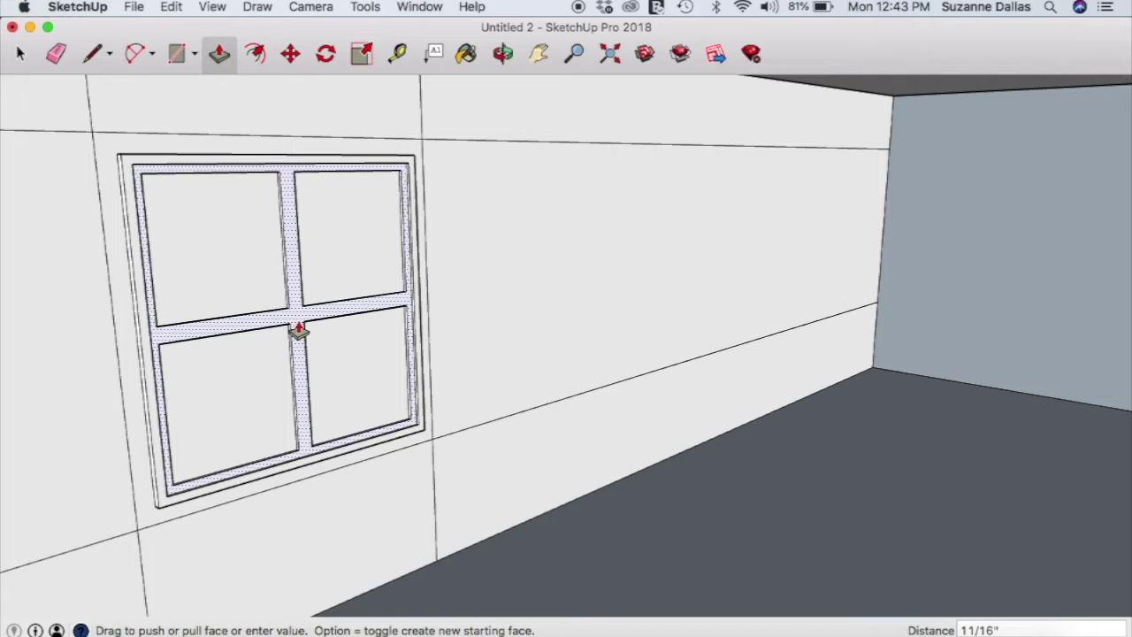
pyautogui.click(298, 328)
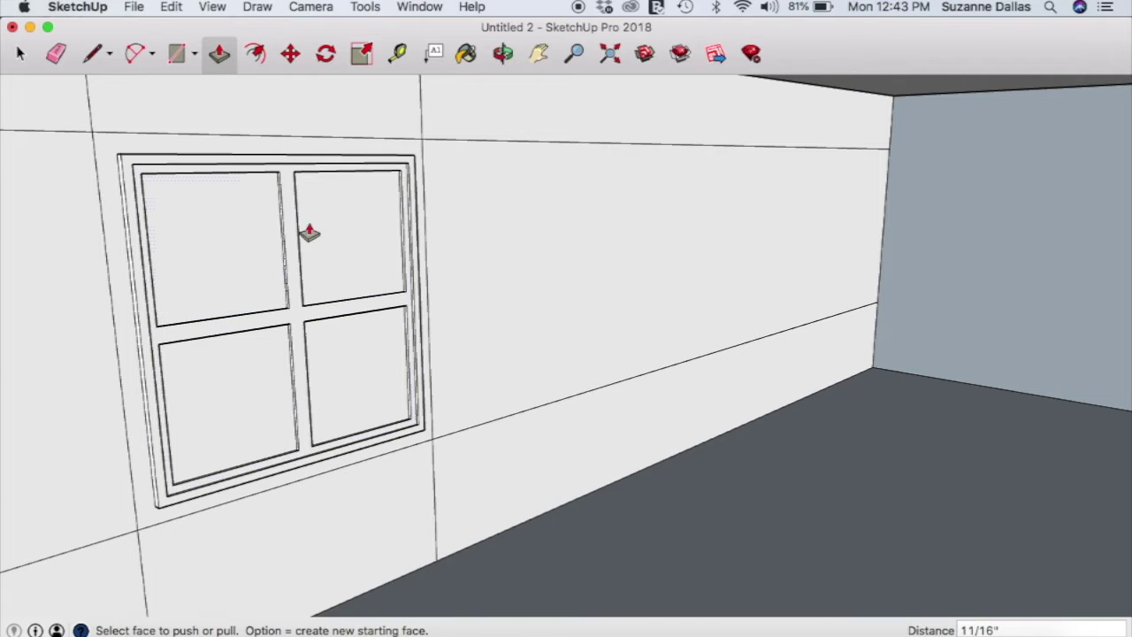
# Push the four window panes inward by about 1 1/16"
pyautogui.click(365, 228)
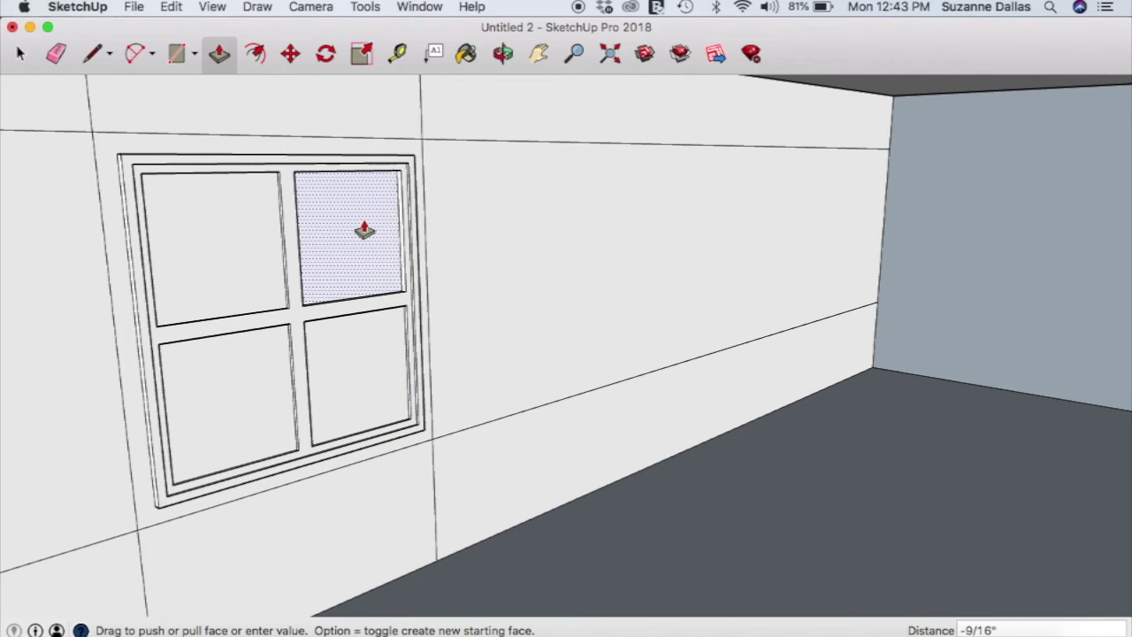
pyautogui.click(362, 229)
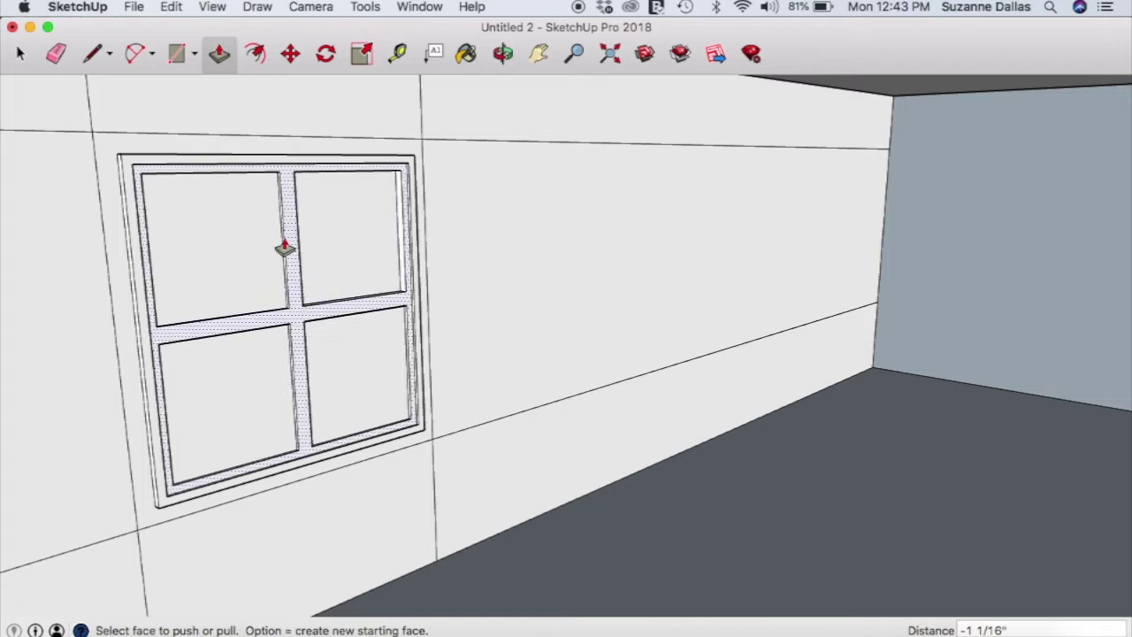
pyautogui.doubleClick(255, 384)
pyautogui.doubleClick(379, 373)
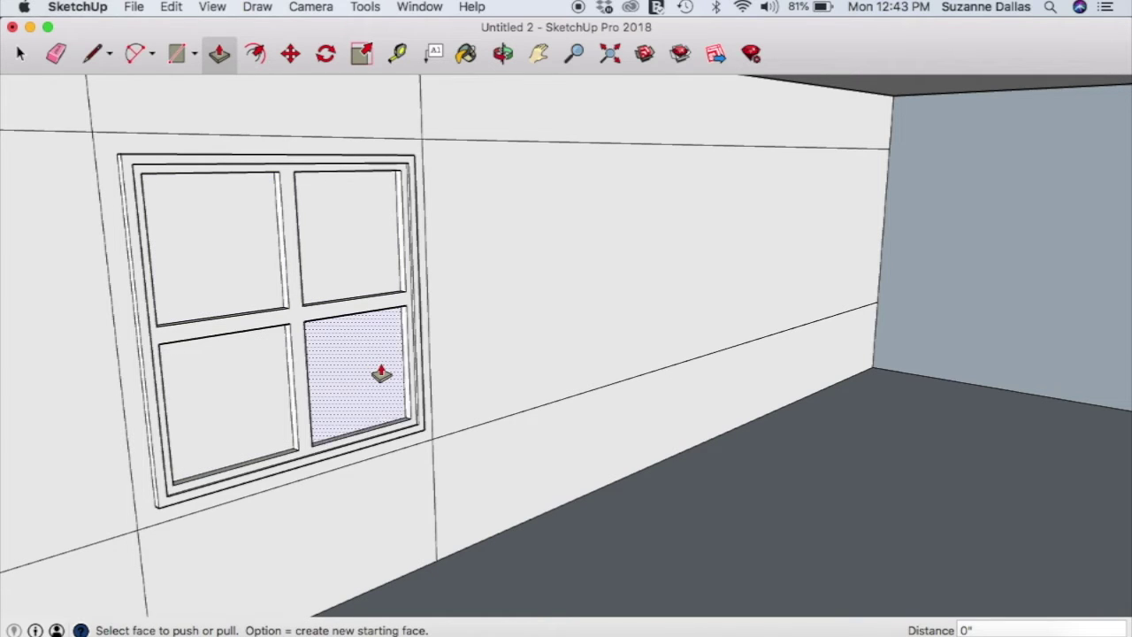
# Draw a 9' vertical line from floor to ceiling on the wall, between the window and the far corner
pyautogui.click(503, 55)
pyautogui.moveTo(513, 257); pyautogui.dragTo(457, 220)
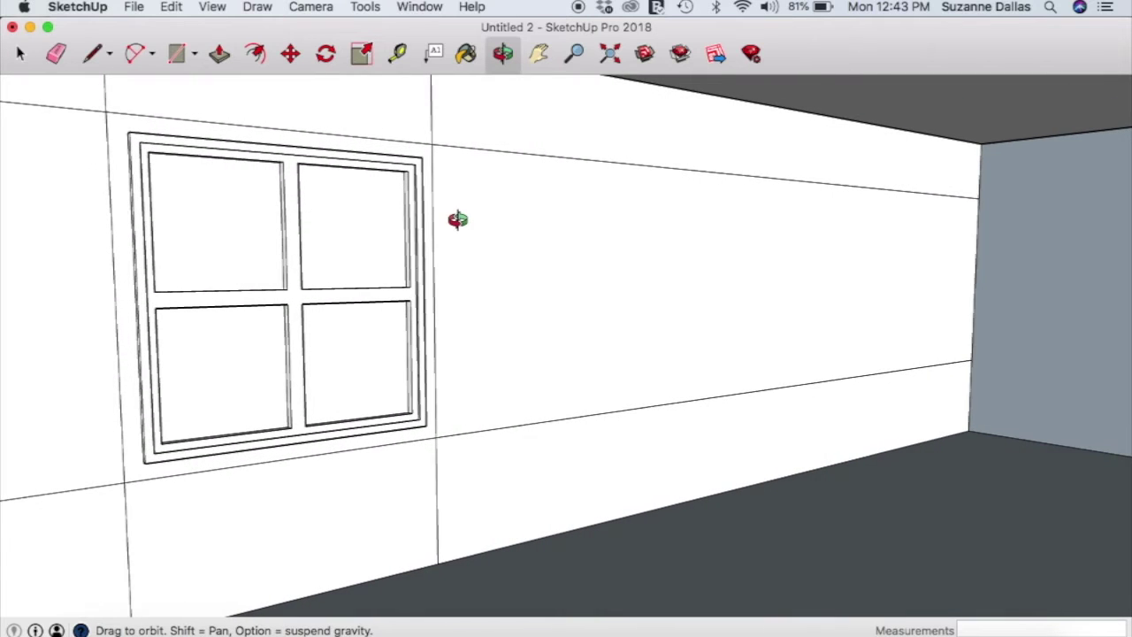
pyautogui.click(92, 54)
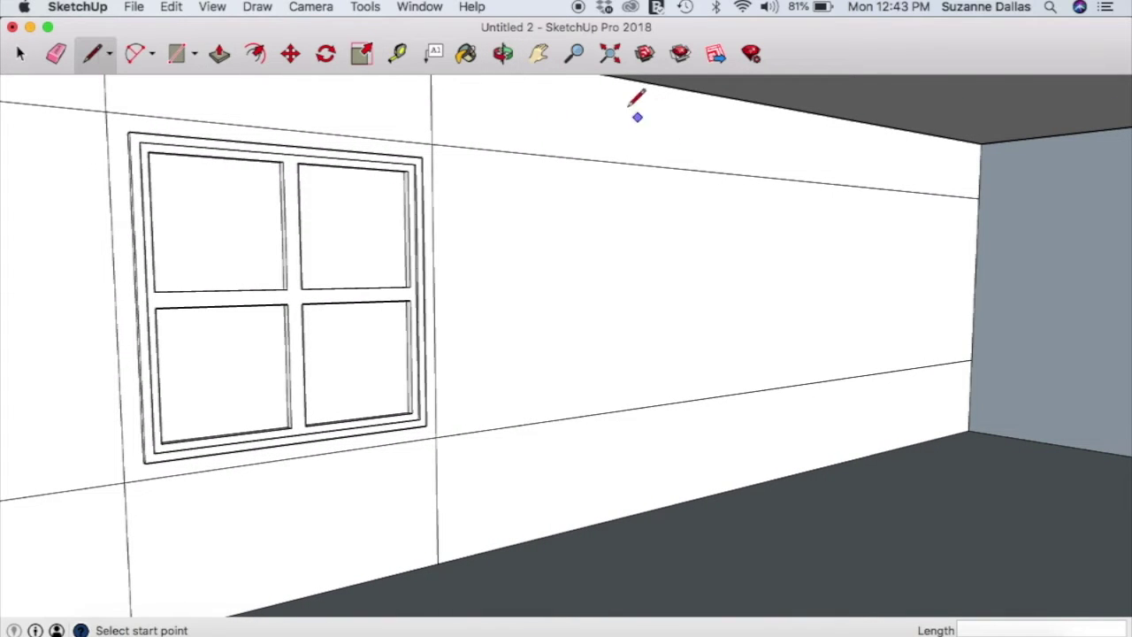
pyautogui.click(557, 533)
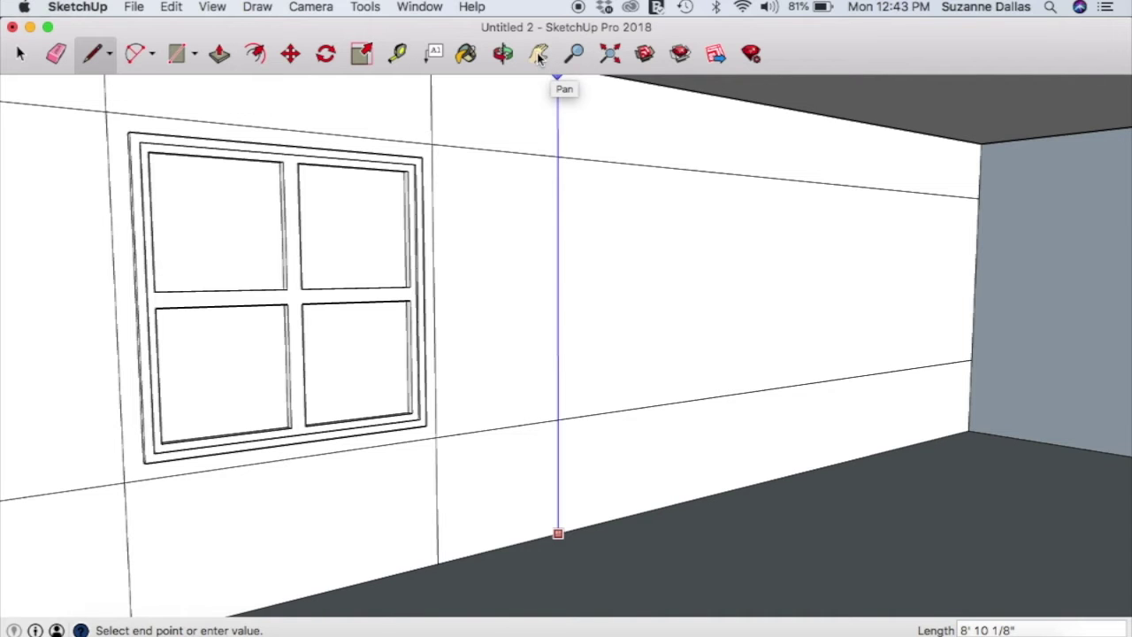
pyautogui.scroll(3, 559, 183)
pyautogui.scroll(-5, 559, 183)
pyautogui.scroll(3, 559, 159)
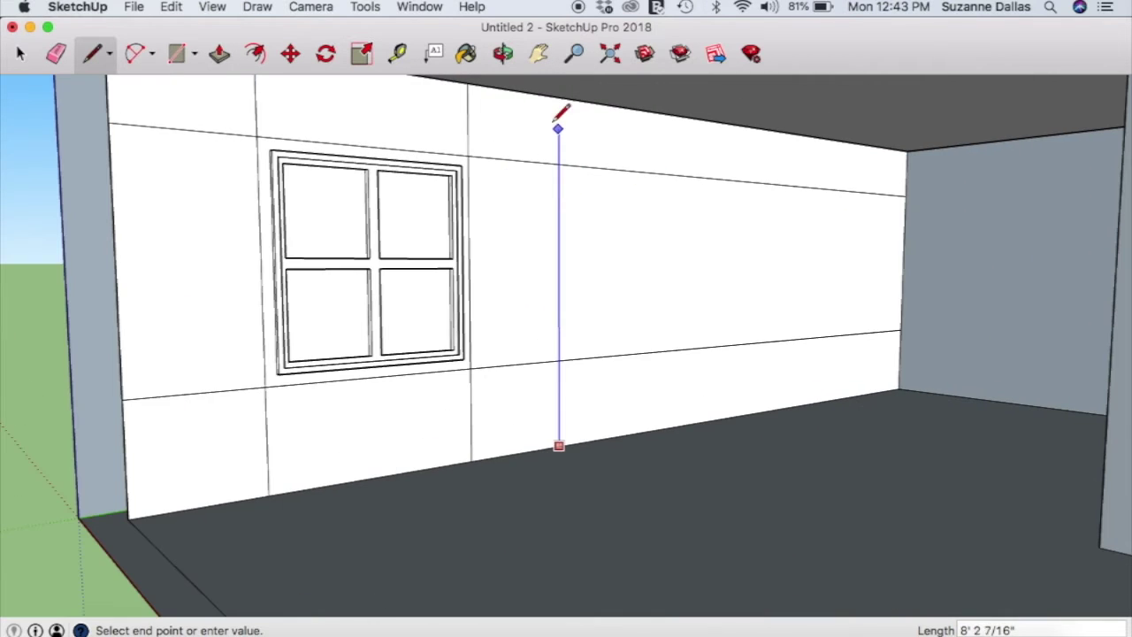
pyautogui.click(559, 97)
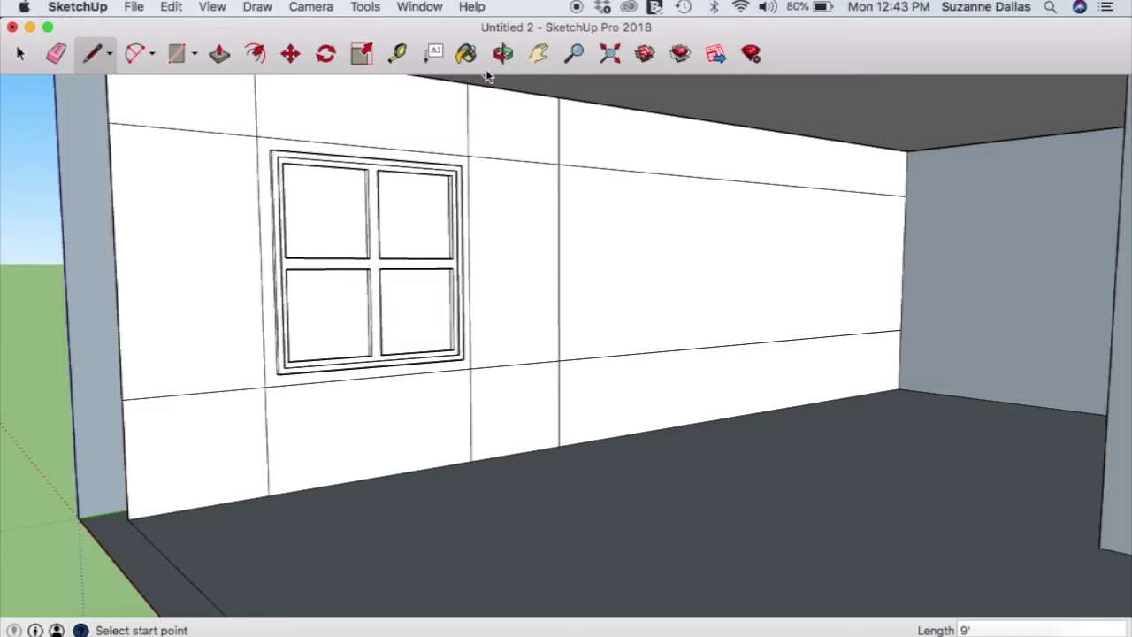
# Measure the distance between the two vertical lines flanking the window along the lower horizontal line
pyautogui.click(398, 55)
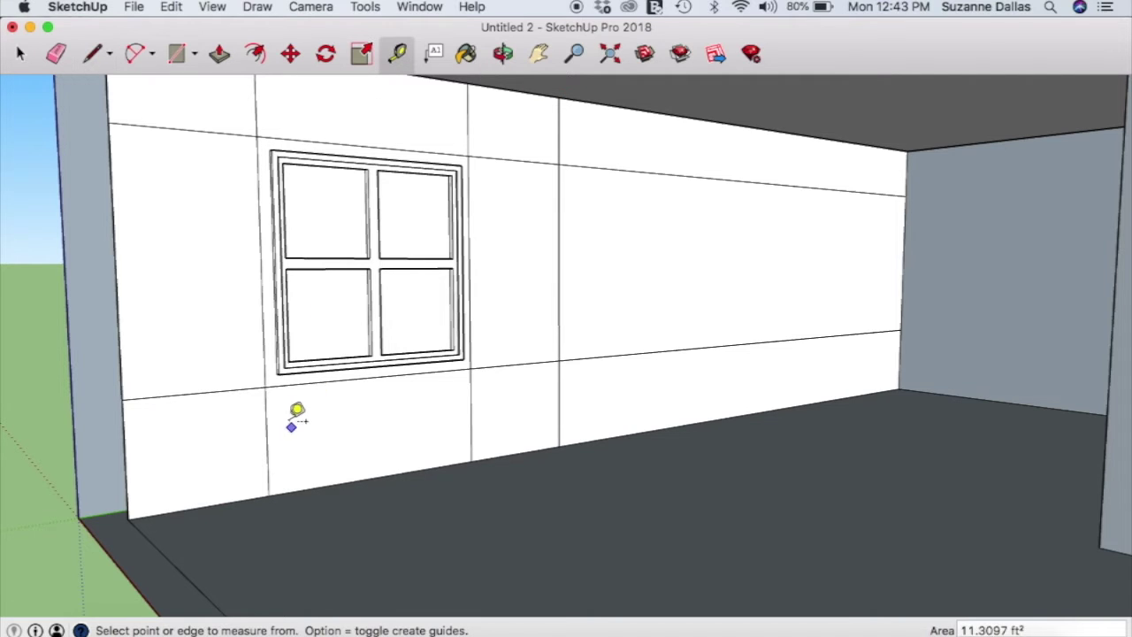
pyautogui.click(264, 386)
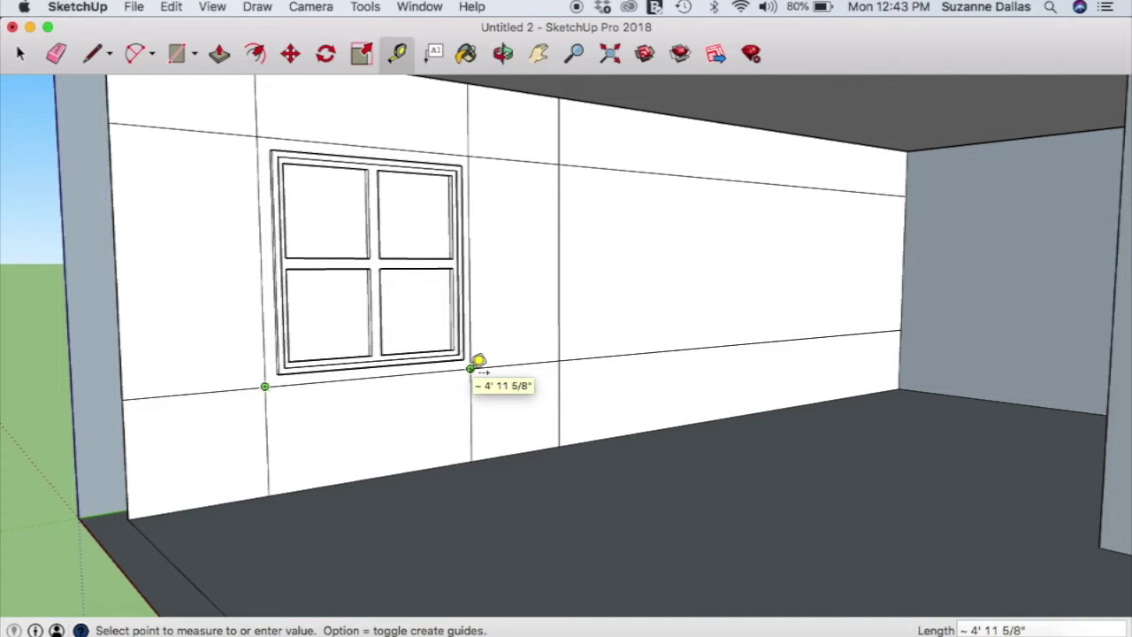
pyautogui.click(470, 367)
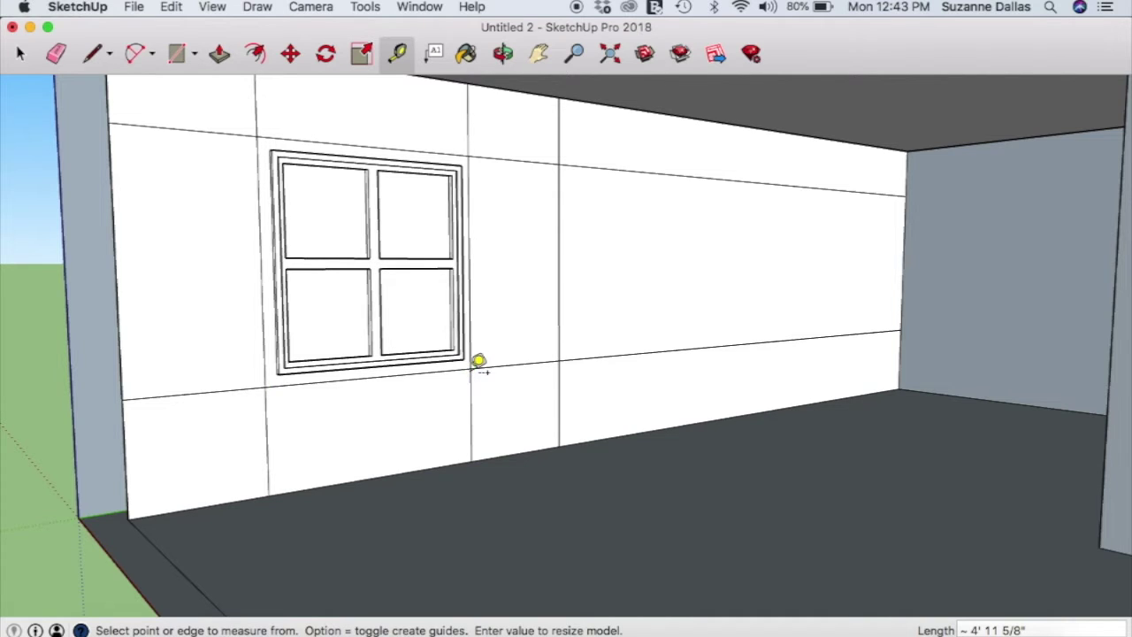
# Try to place a guide point 4' 11" 5/8 from the new vertical line along the lower horizontal line
pyautogui.click(558, 361)
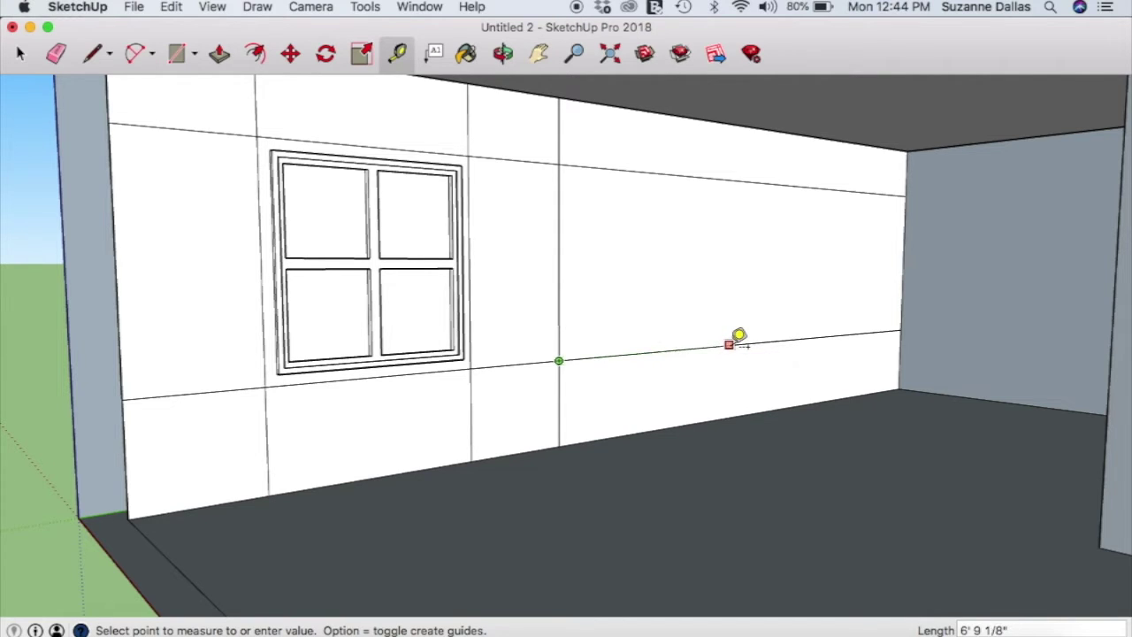
pyautogui.click(731, 345)
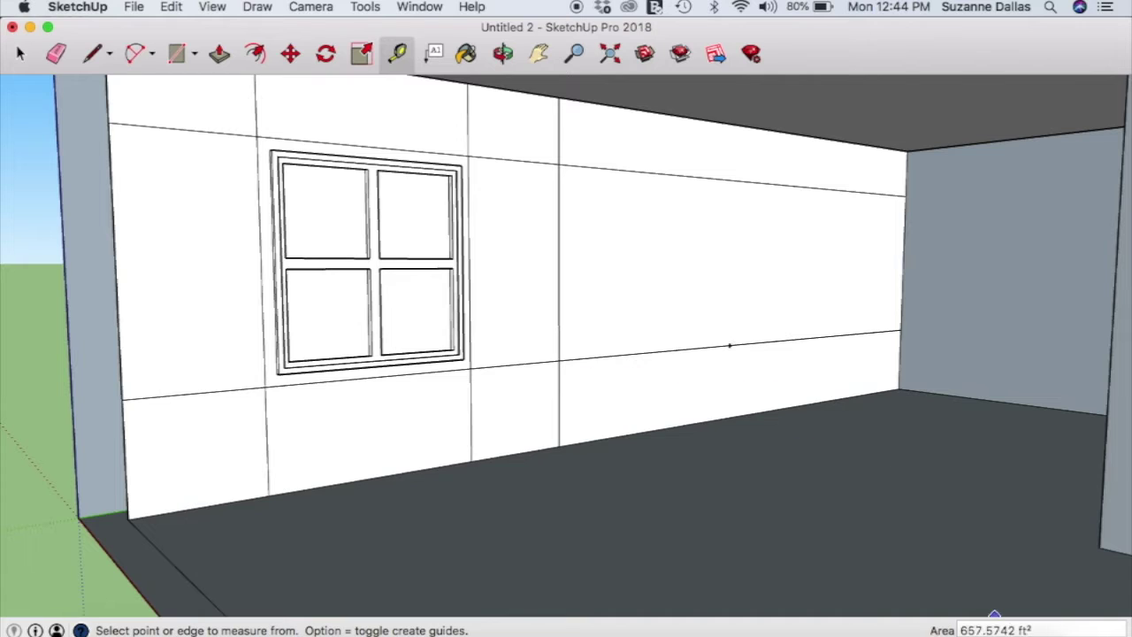
pyautogui.moveTo(1047, 630); pyautogui.dragTo(929, 630)
pyautogui.write('4\' 11" 5/')
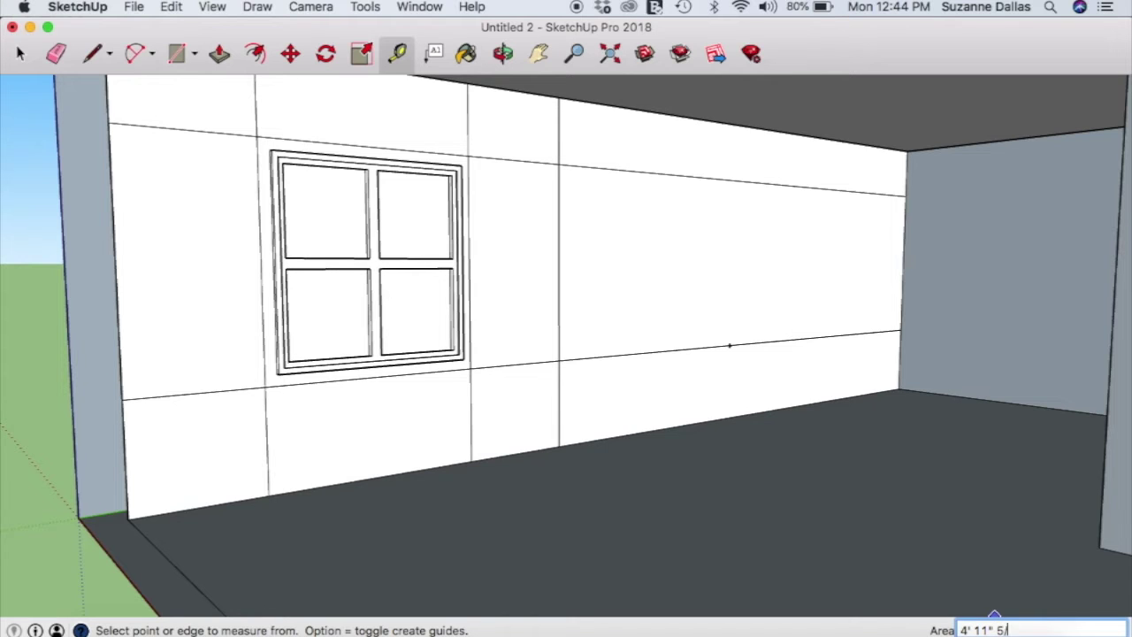
pyautogui.write('8')
pyautogui.press('Return')
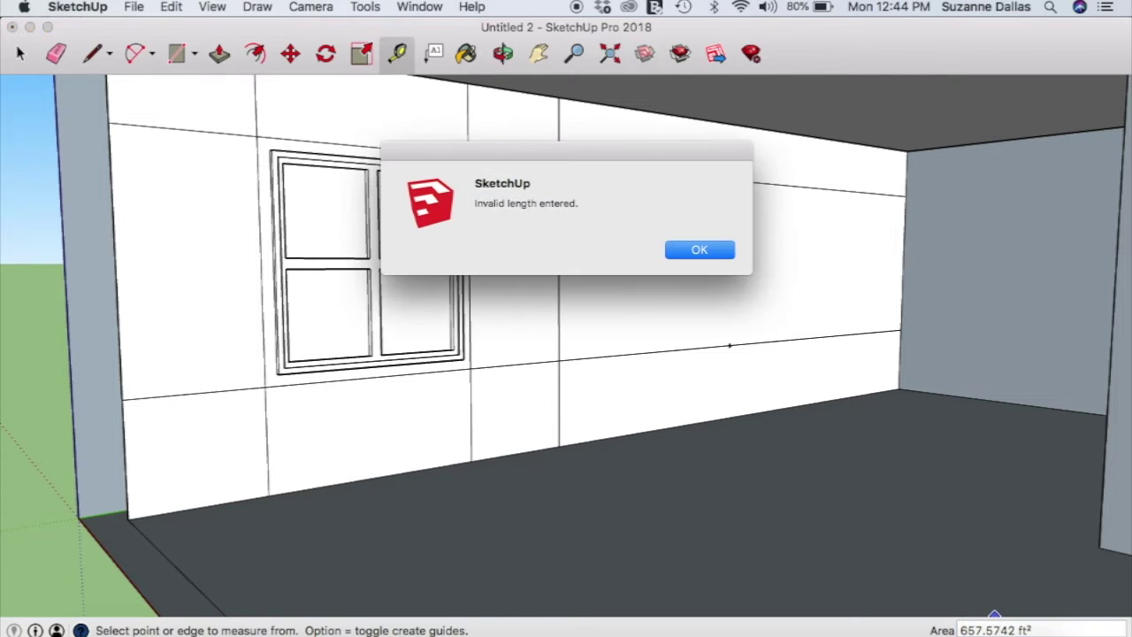
pyautogui.click(698, 249)
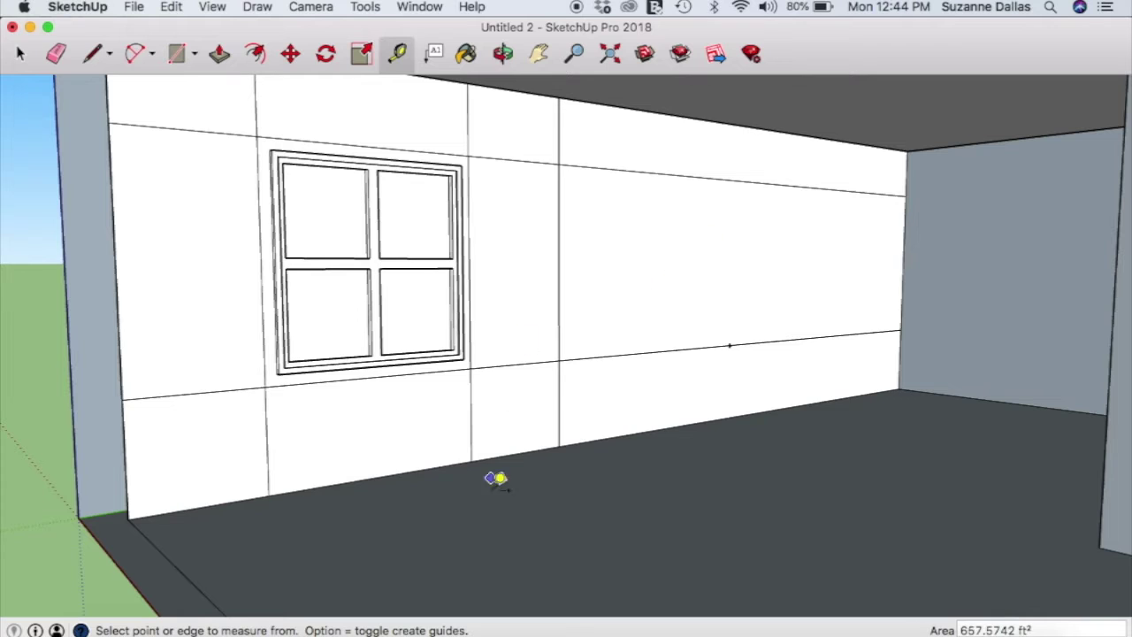
# Remeasure along the lower horizontal line from the window bay, and try to set a guide 4' 11 5/8" from the existing guide point
pyautogui.click(264, 386)
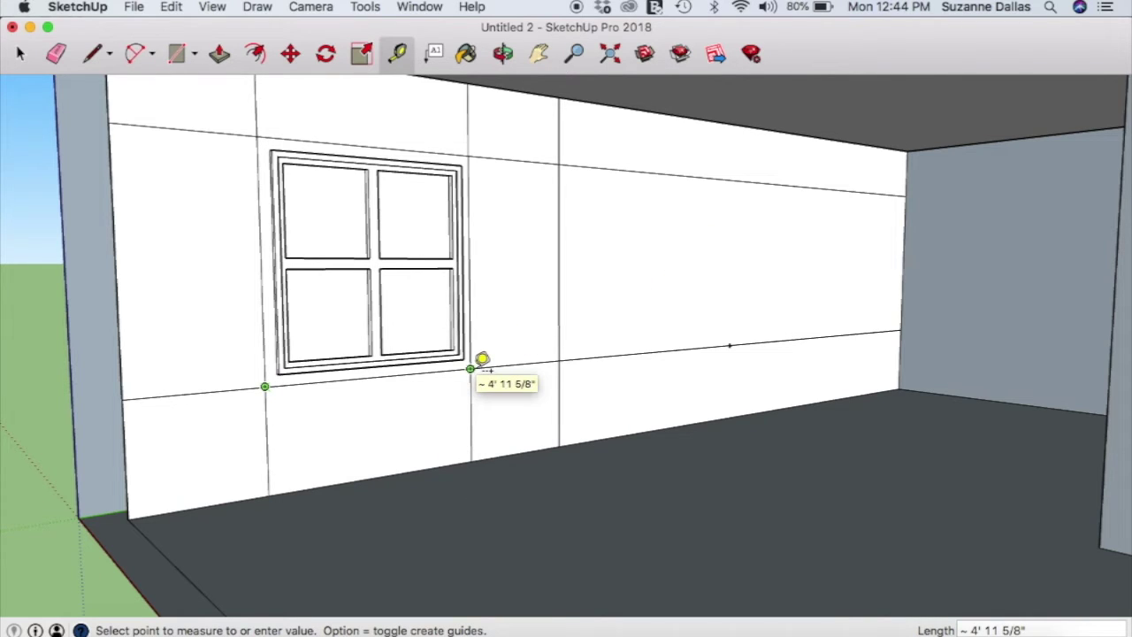
pyautogui.click(559, 361)
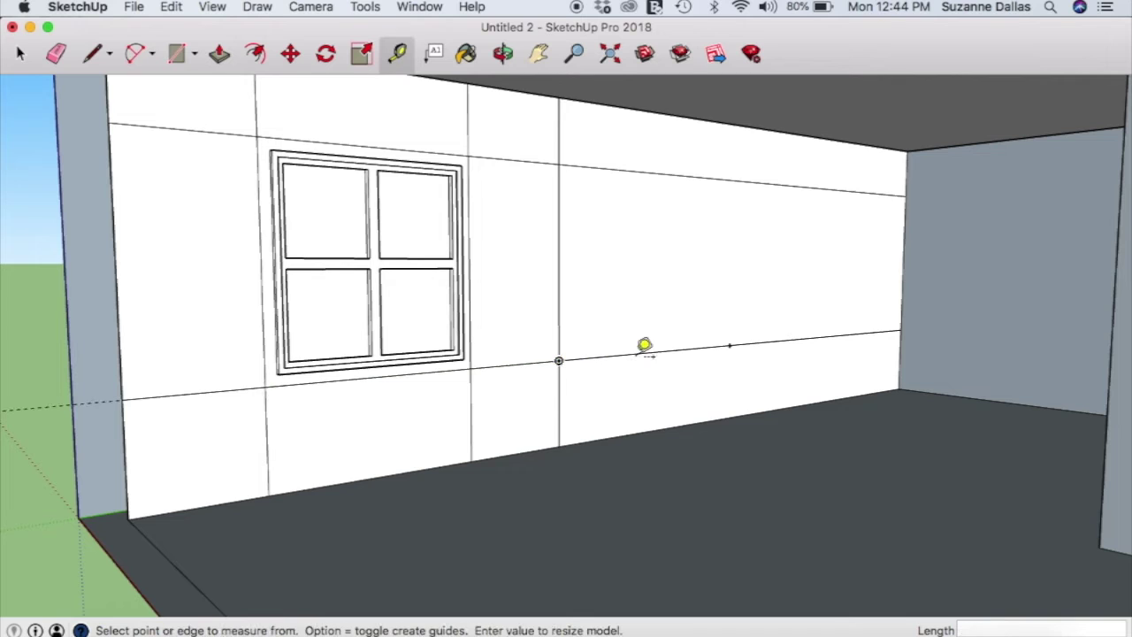
pyautogui.click(728, 345)
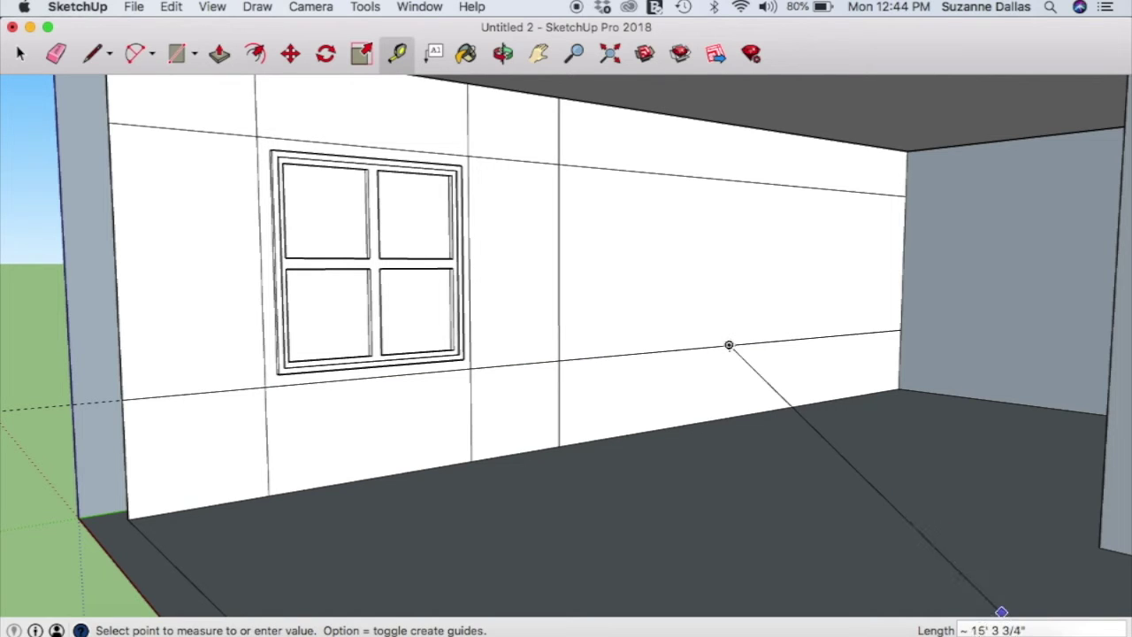
pyautogui.click(974, 629)
pyautogui.moveTo(1036, 629); pyautogui.dragTo(921, 624)
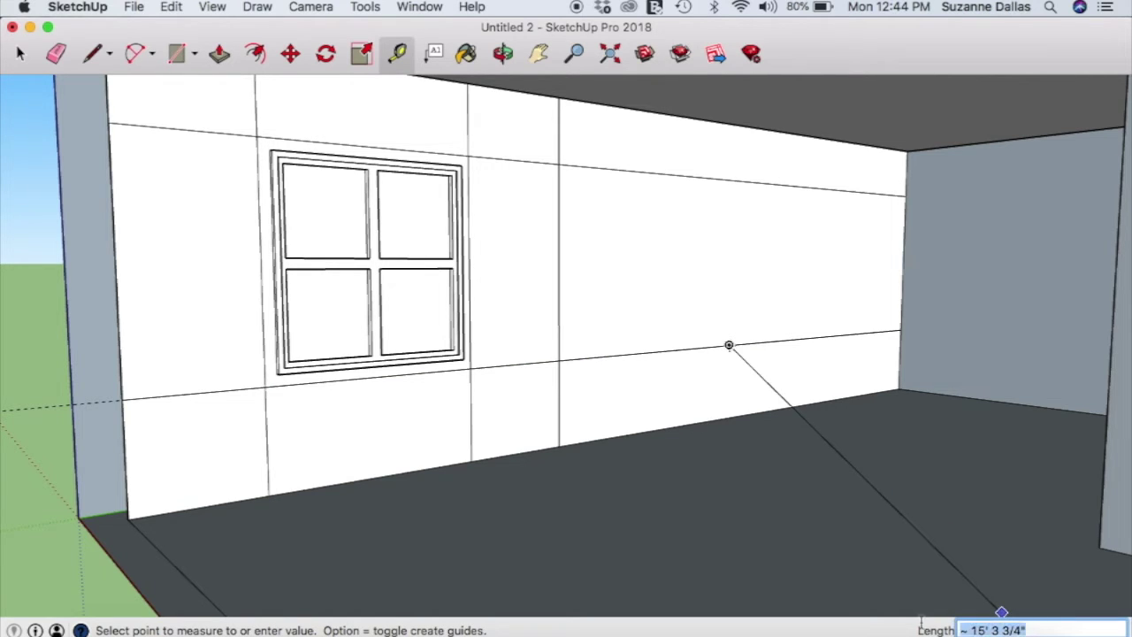
pyautogui.write("4' 11 5/8")
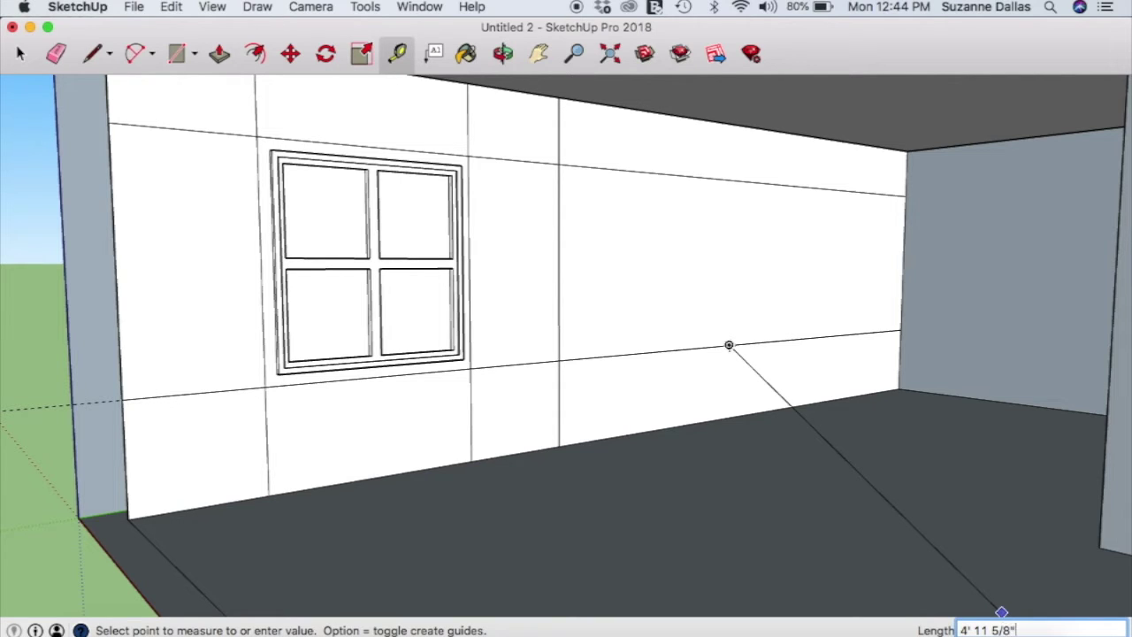
pyautogui.press('Return')
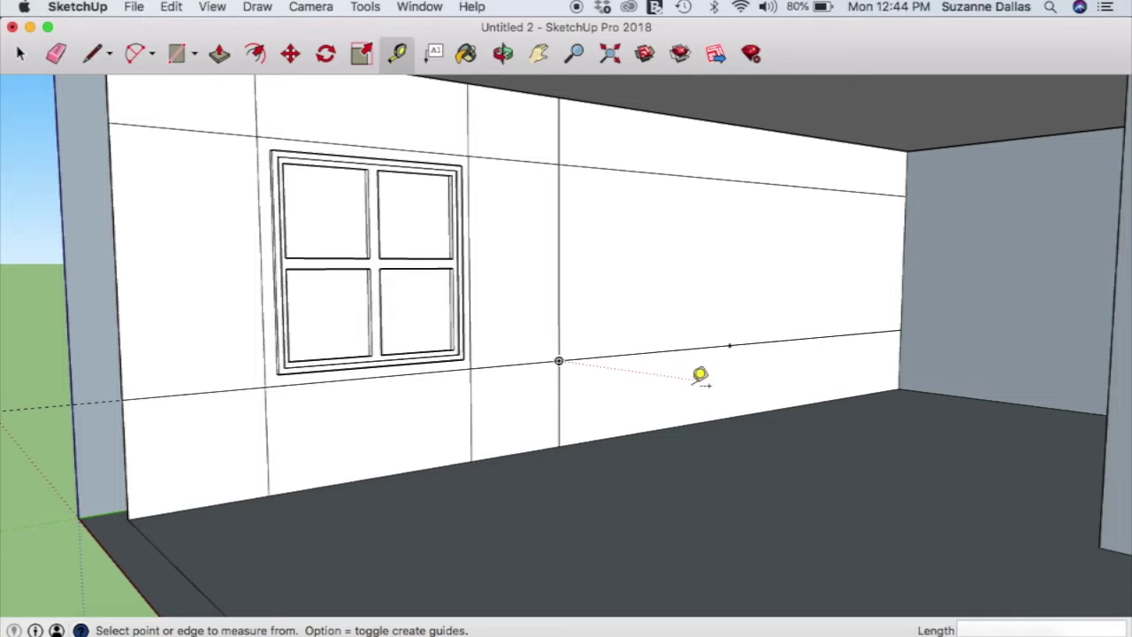
# Measure from the new vertical line to the guide point along the lower horizontal line, and try to set the distance to 4' 11 5/8"
pyautogui.click(559, 361)
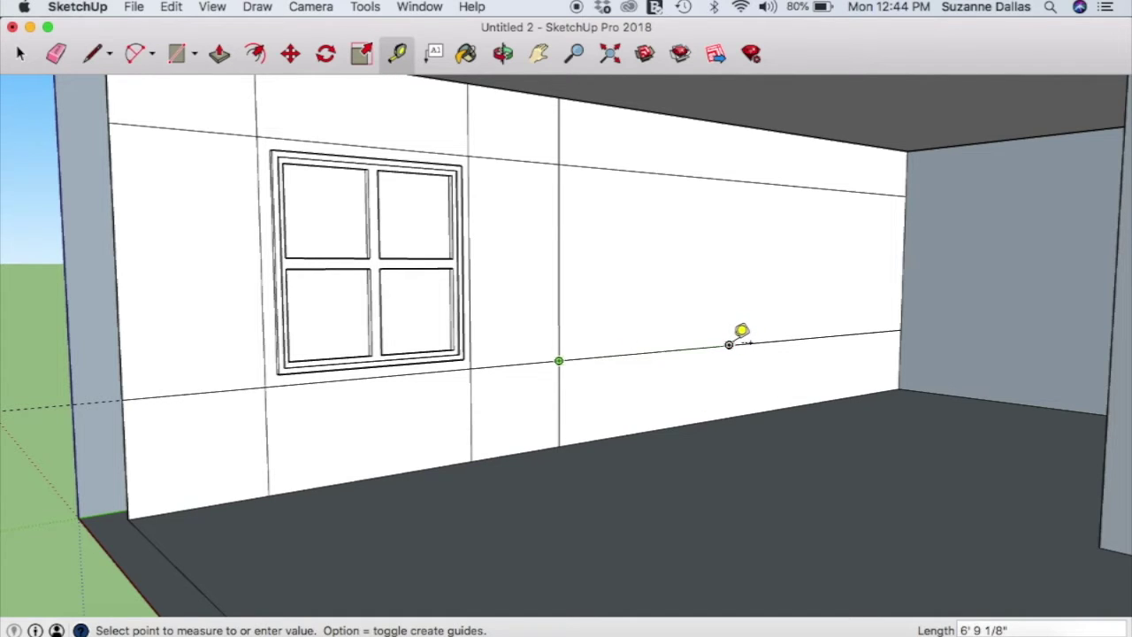
pyautogui.click(728, 345)
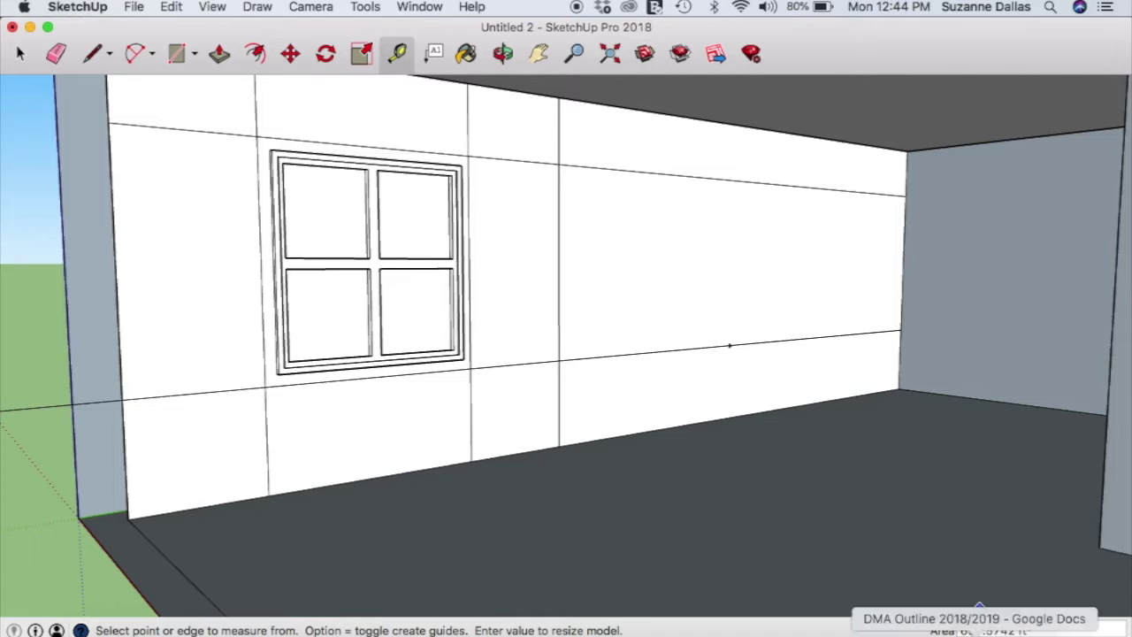
pyautogui.click(1042, 628)
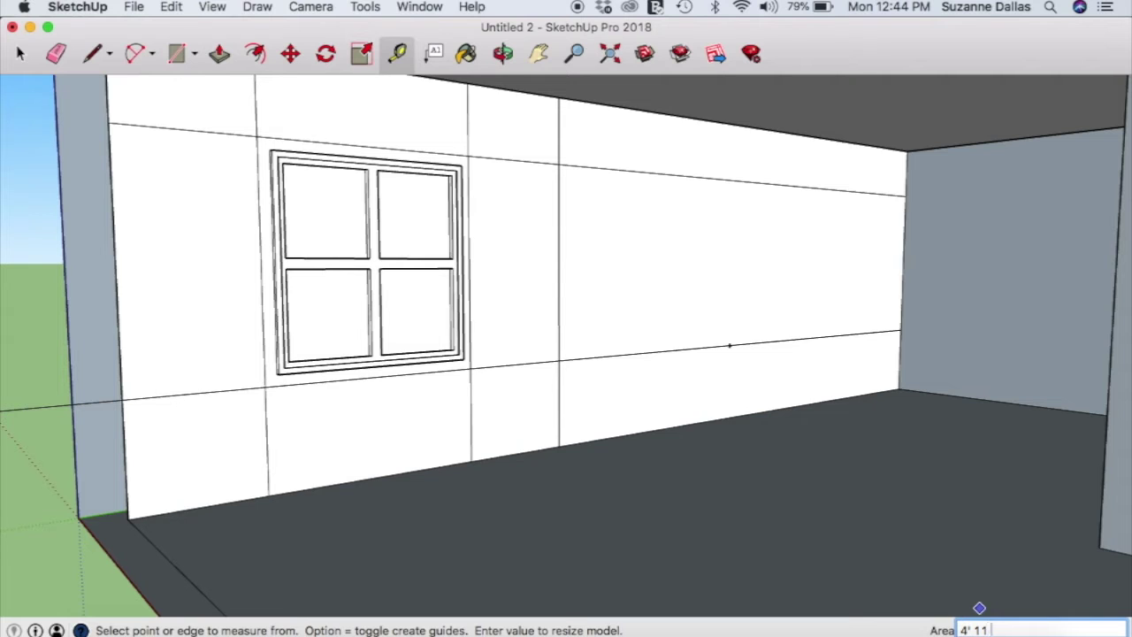
pyautogui.write('4\' 11 5/8"')
pyautogui.press('Return')
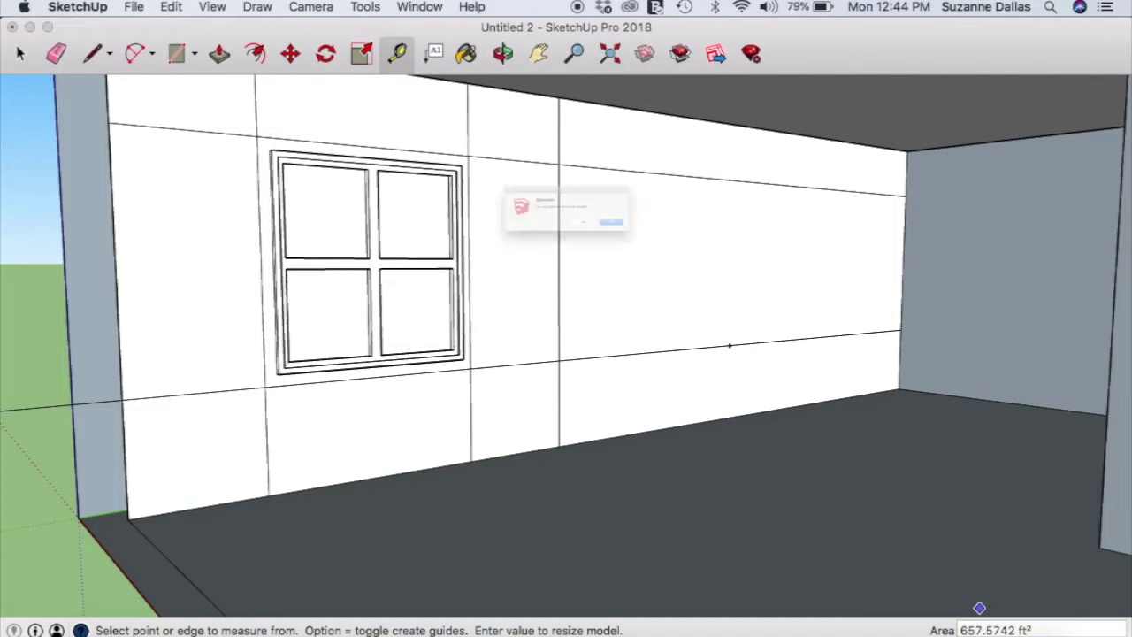
pyautogui.click(707, 252)
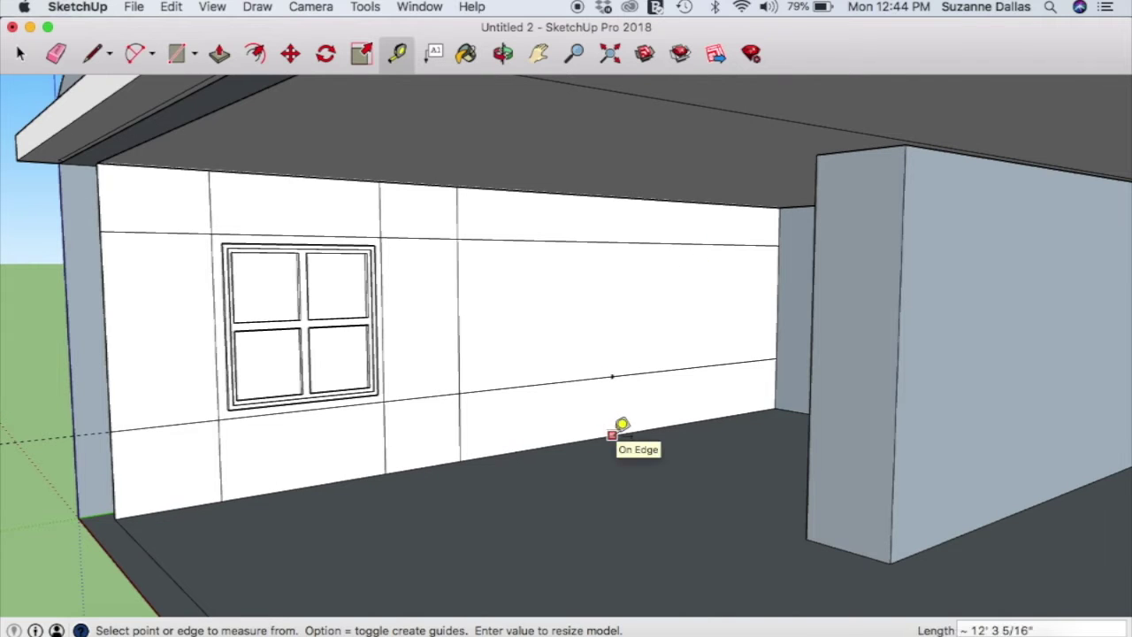
pyautogui.scroll(-5, 621, 425)
pyautogui.scroll(3, 621, 425)
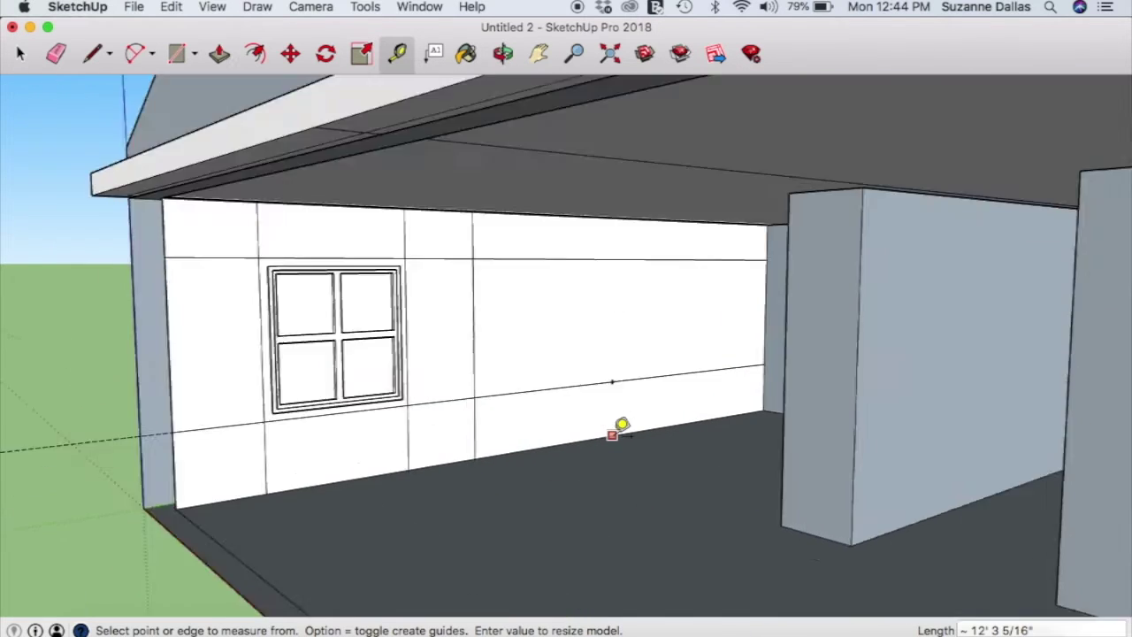
pyautogui.scroll(-3, 622, 425)
pyautogui.scroll(4, 621, 425)
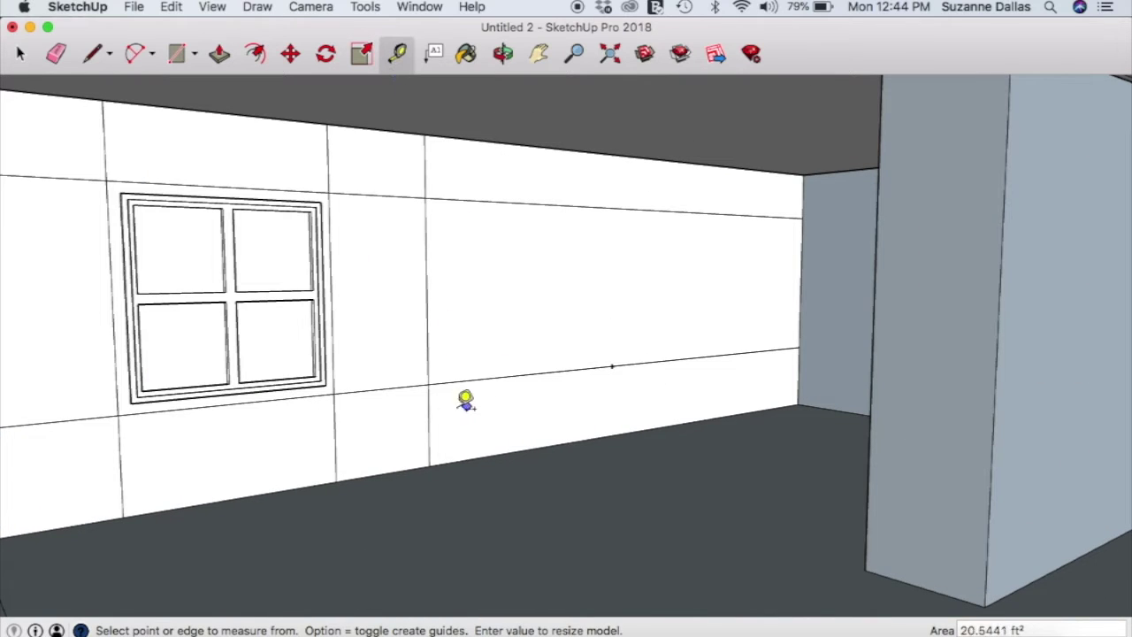
pyautogui.click(427, 383)
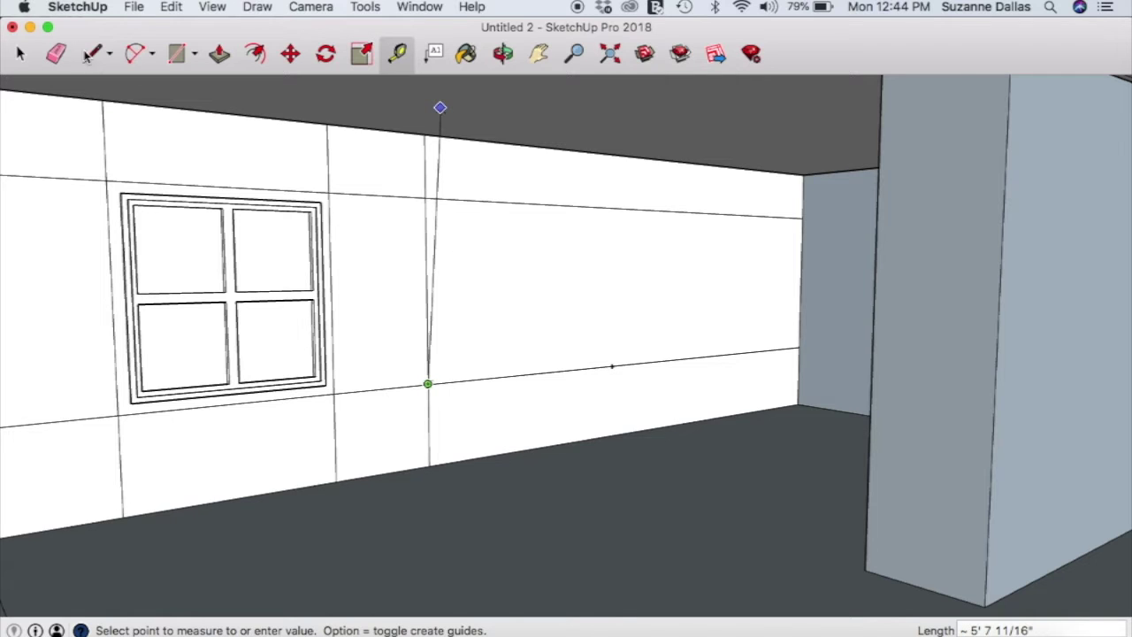
pyautogui.click(497, 306)
pyautogui.press('super+z')
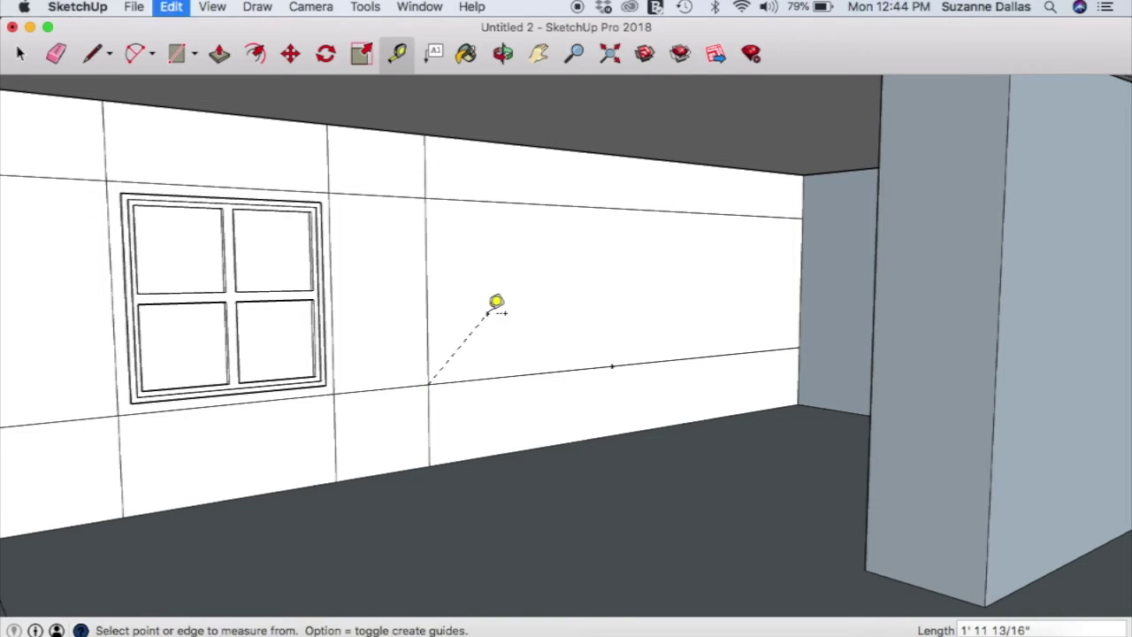
# Draw a vertical line through the guide point on the lower horizontal line, about 4' 11" up to the ceiling and 1' 8" down to the floor
pyautogui.click(95, 54)
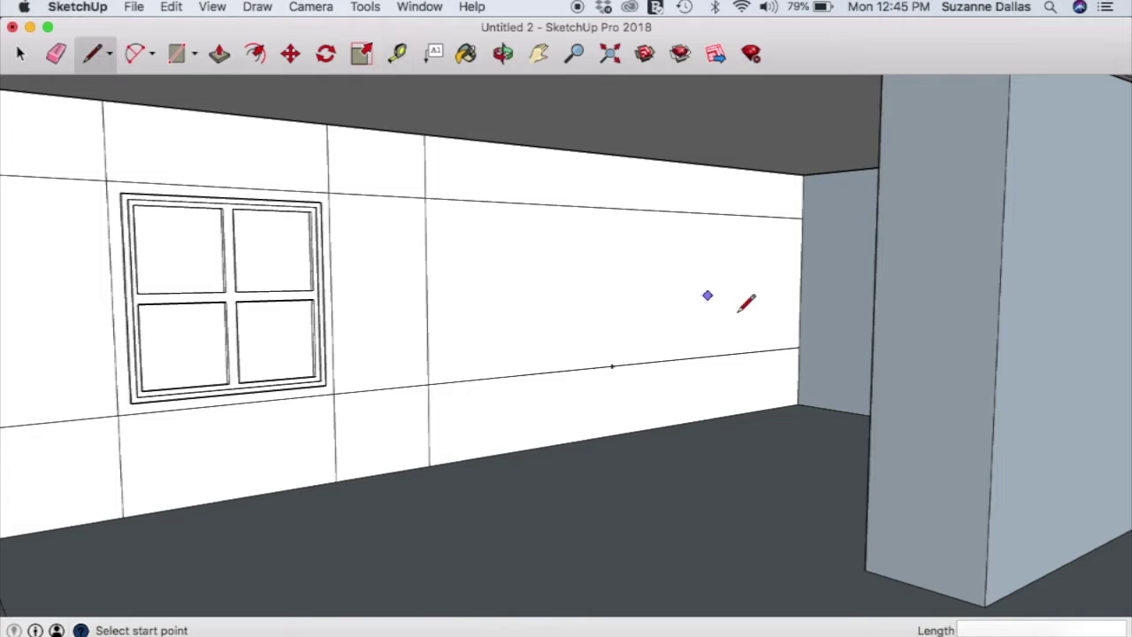
pyautogui.click(612, 365)
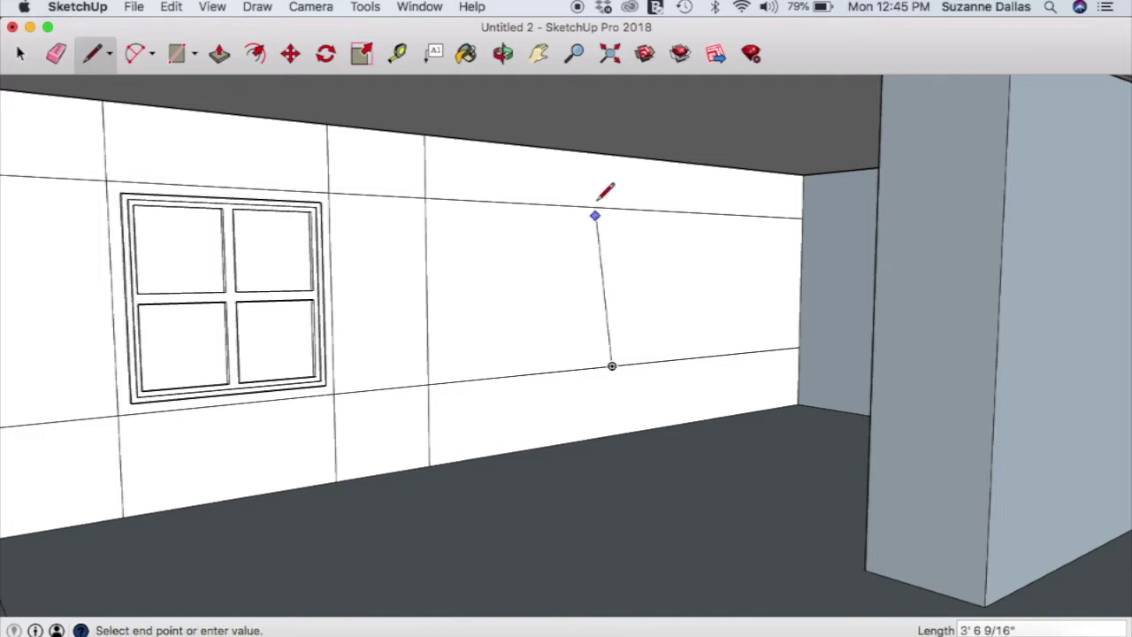
pyautogui.click(612, 156)
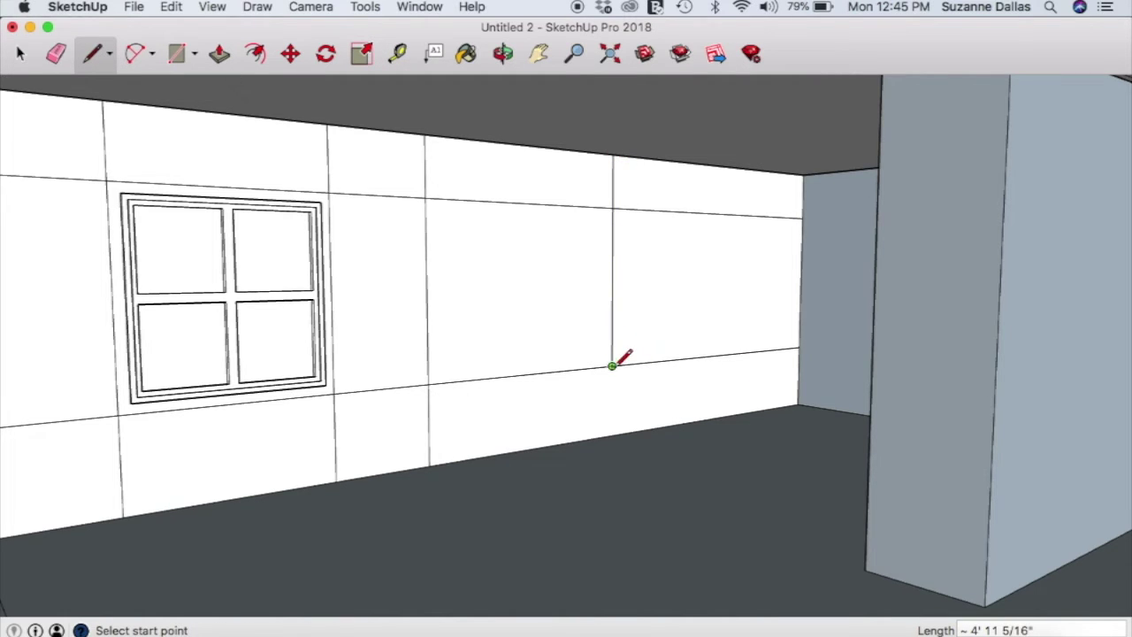
pyautogui.click(612, 365)
pyautogui.click(613, 437)
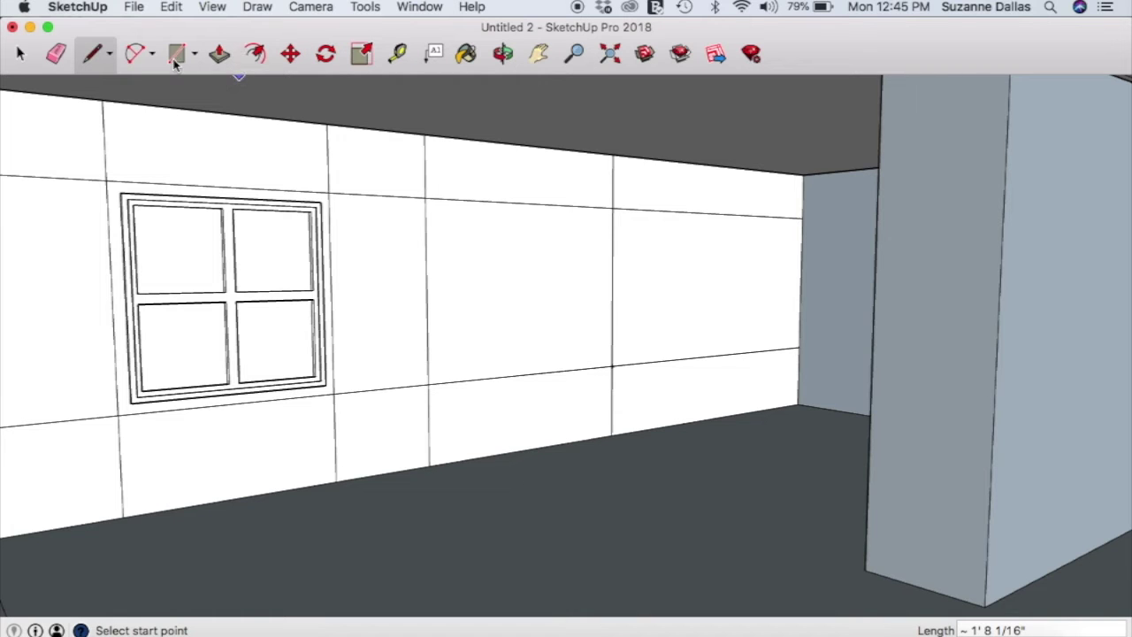
# Offset the outline of the second window bay inward to match the outer frame edge of the existing window
pyautogui.click(262, 54)
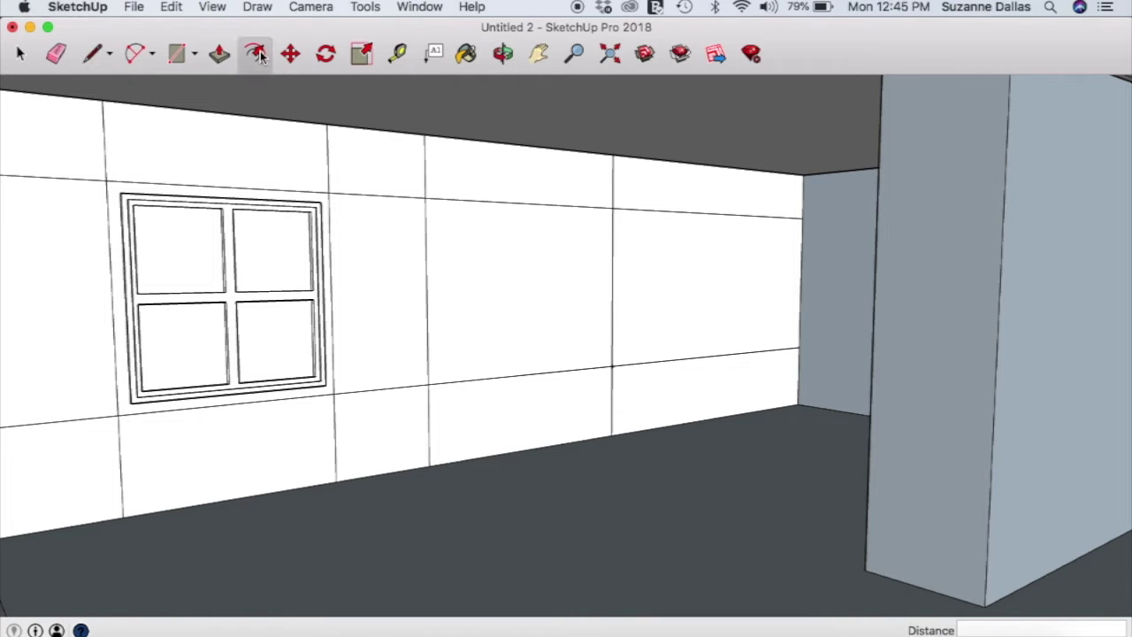
pyautogui.click(489, 245)
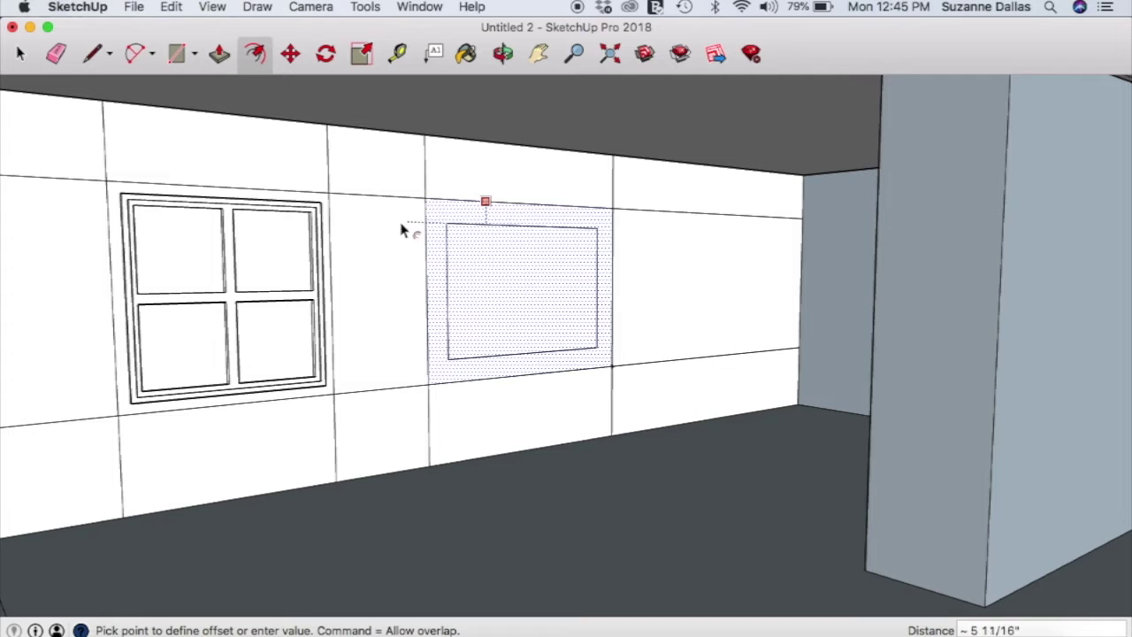
pyautogui.click(320, 204)
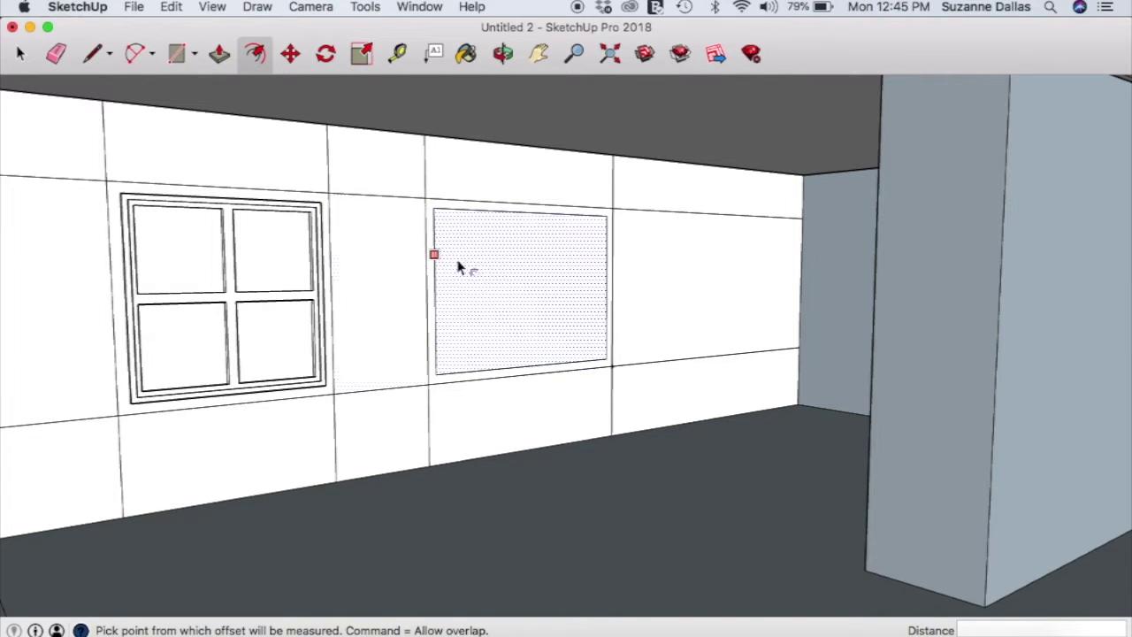
# Offset the second window's frame rectangle inward about 1 1/16", matching the inner frame edge of the existing window
pyautogui.click(501, 278)
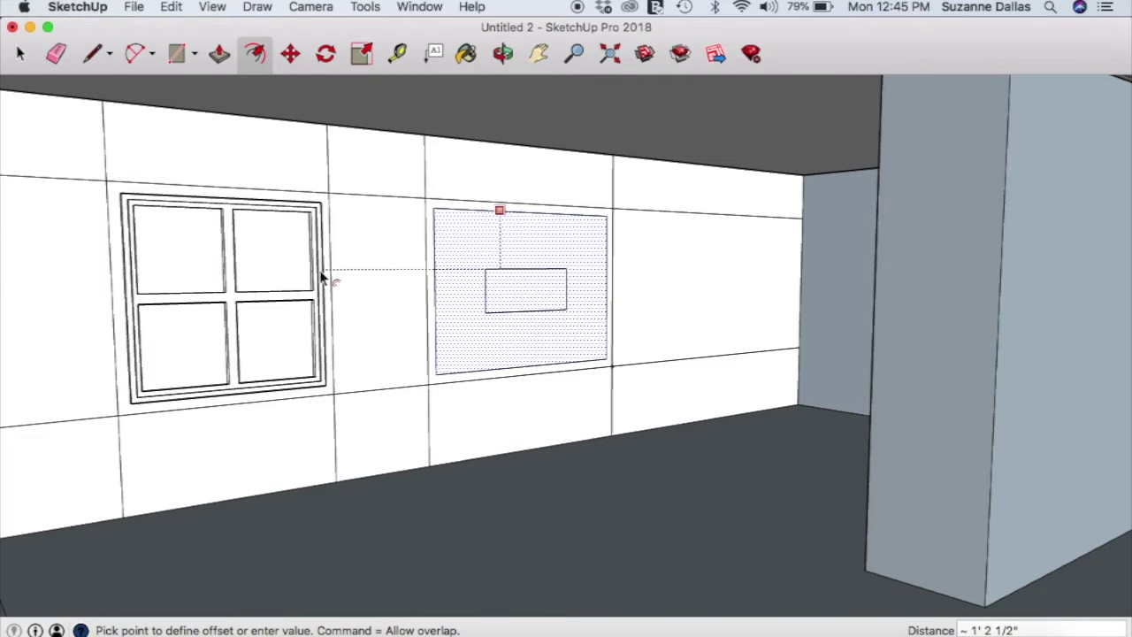
pyautogui.scroll(3, 323, 277)
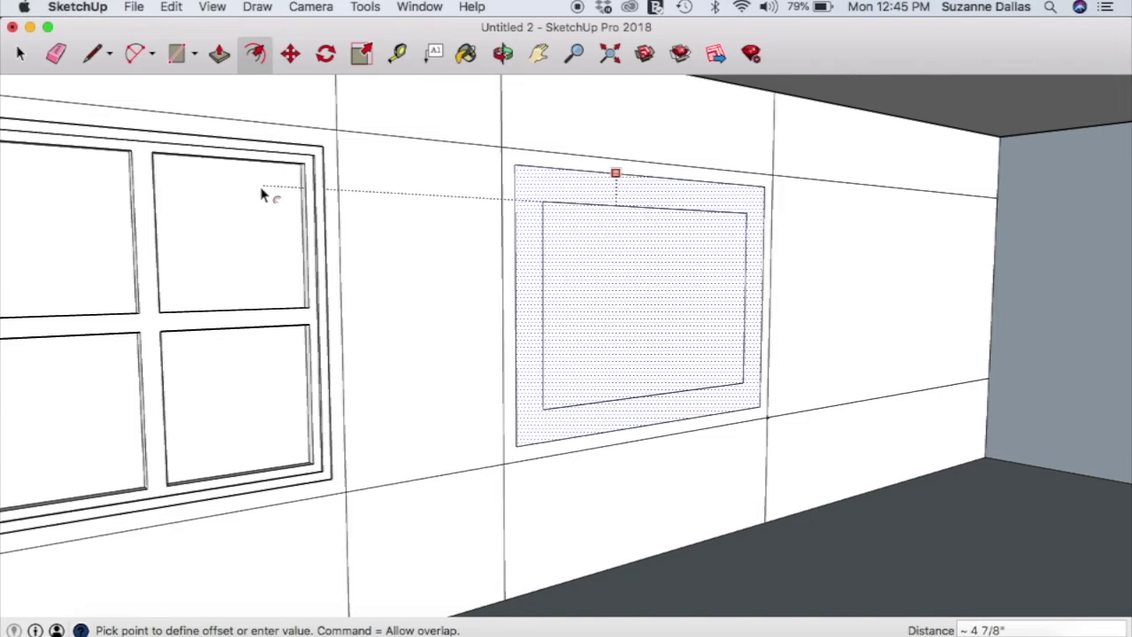
pyautogui.click(198, 151)
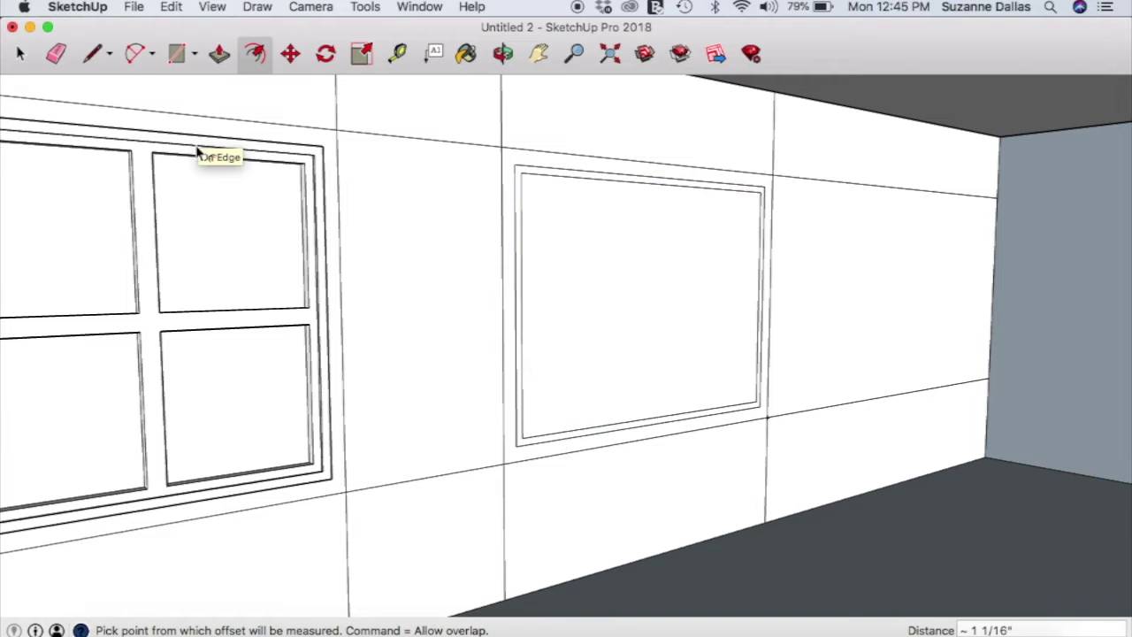
# Divide the second window's inner rectangle into four panes with a vertical and a horizontal centre line
pyautogui.scroll(-1, 341, 305)
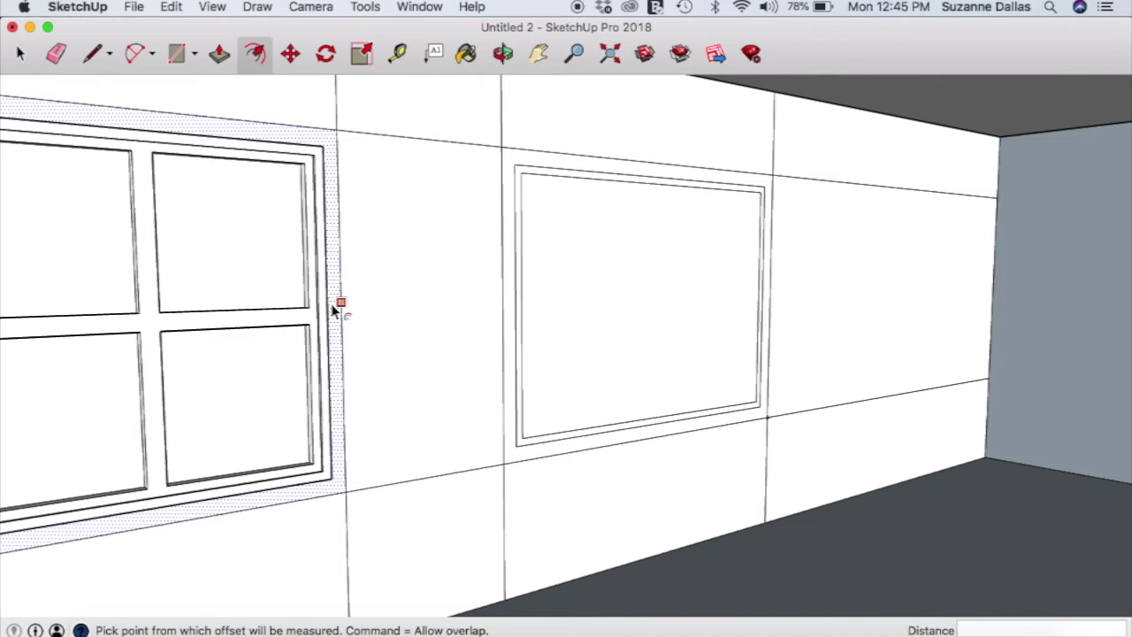
pyautogui.scroll(4, 346, 306)
pyautogui.scroll(-5, 339, 306)
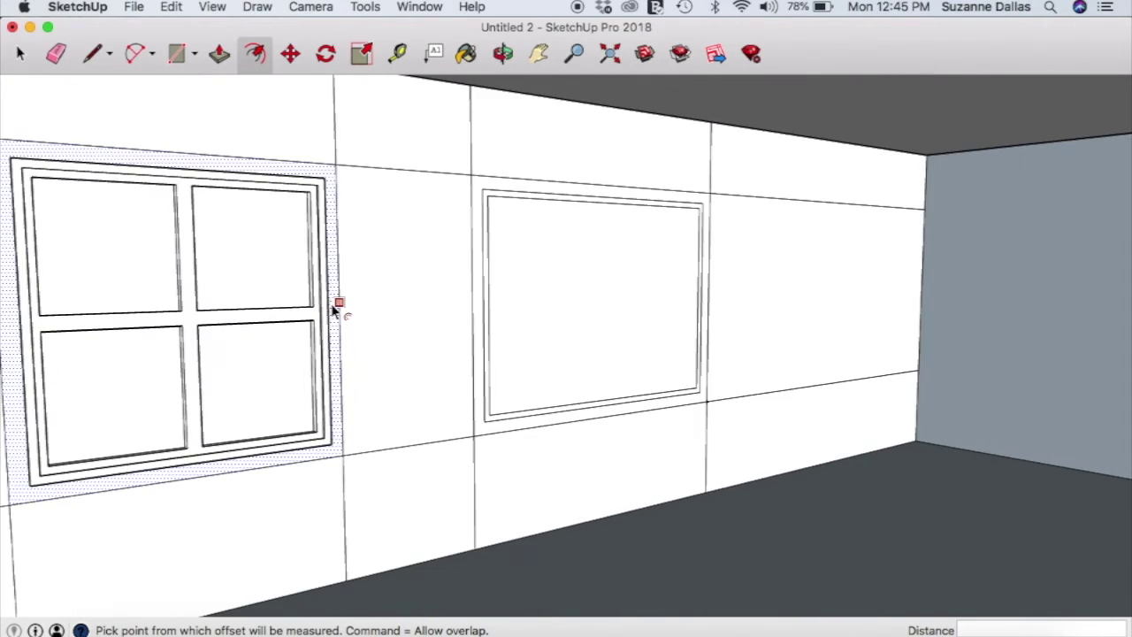
pyautogui.click(95, 53)
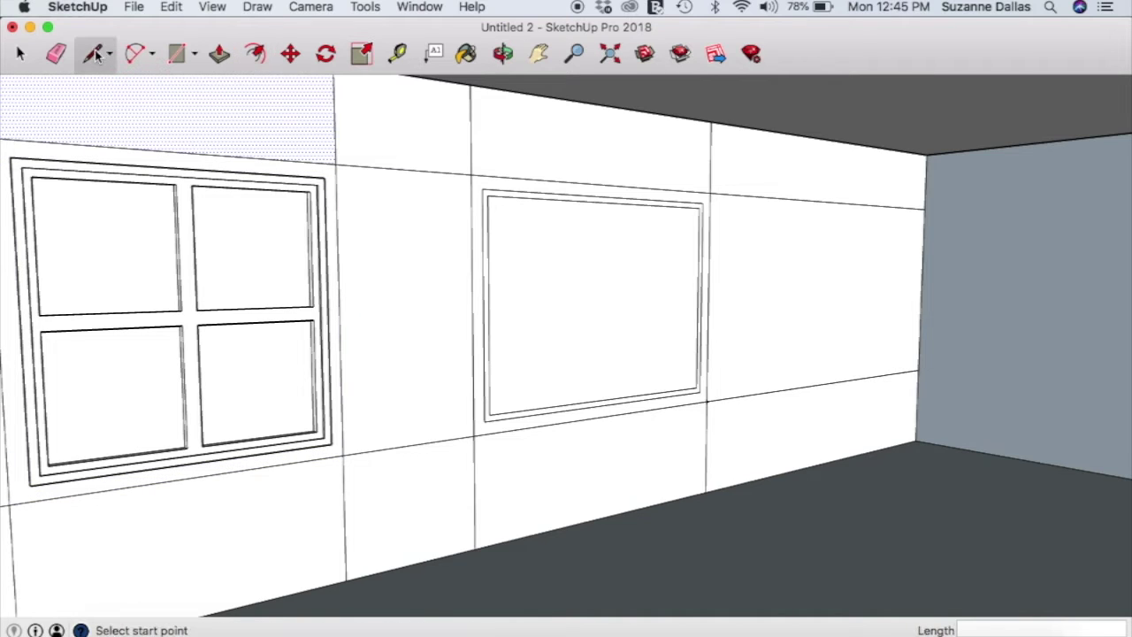
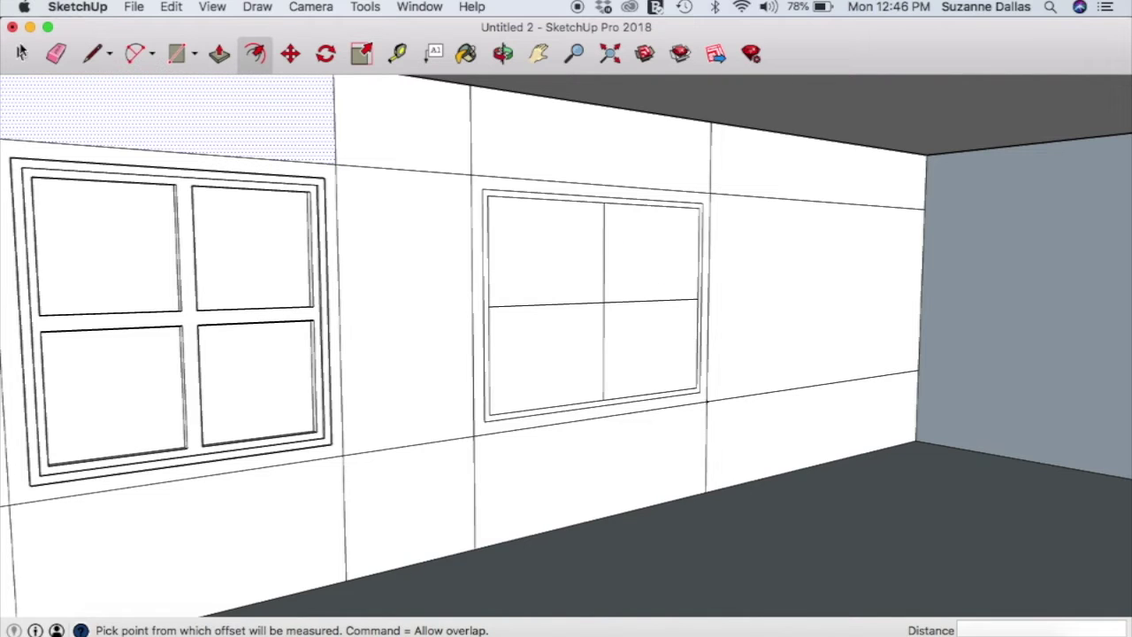
# Offset the second window's upper pane nearest the far corner inward about 3/4"
pyautogui.click(22, 53)
pyautogui.click(642, 256)
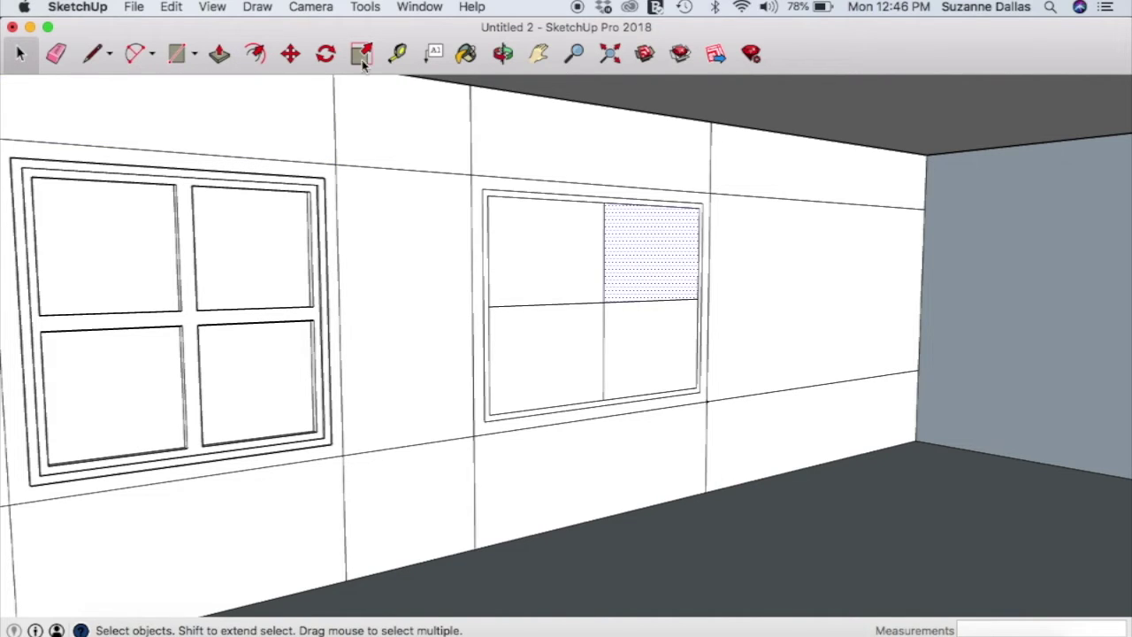
pyautogui.click(255, 55)
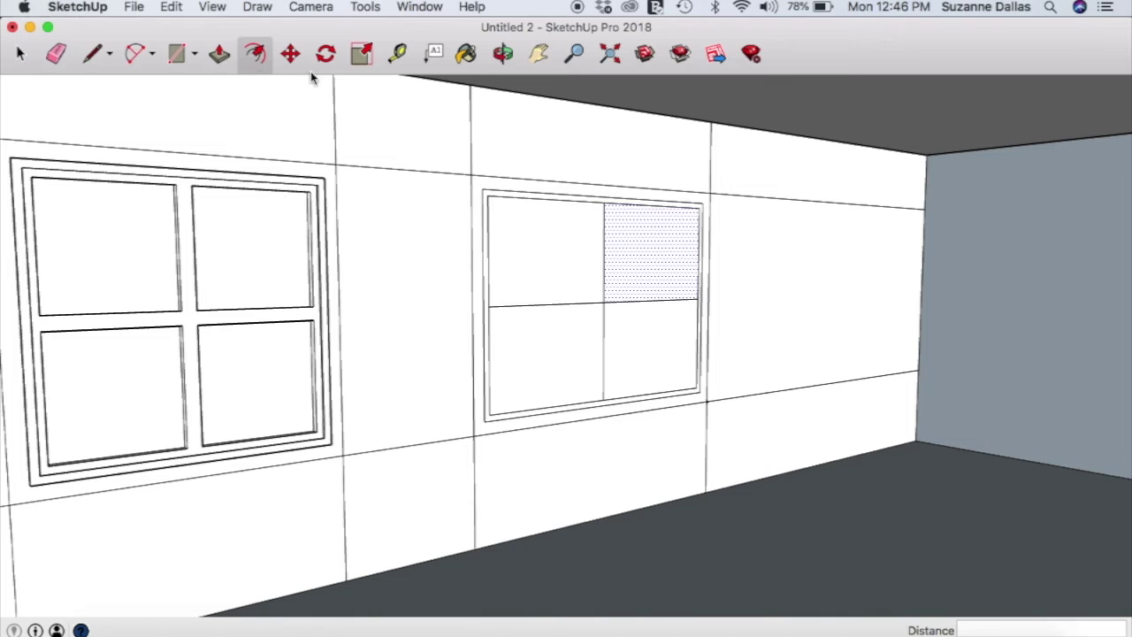
pyautogui.click(640, 264)
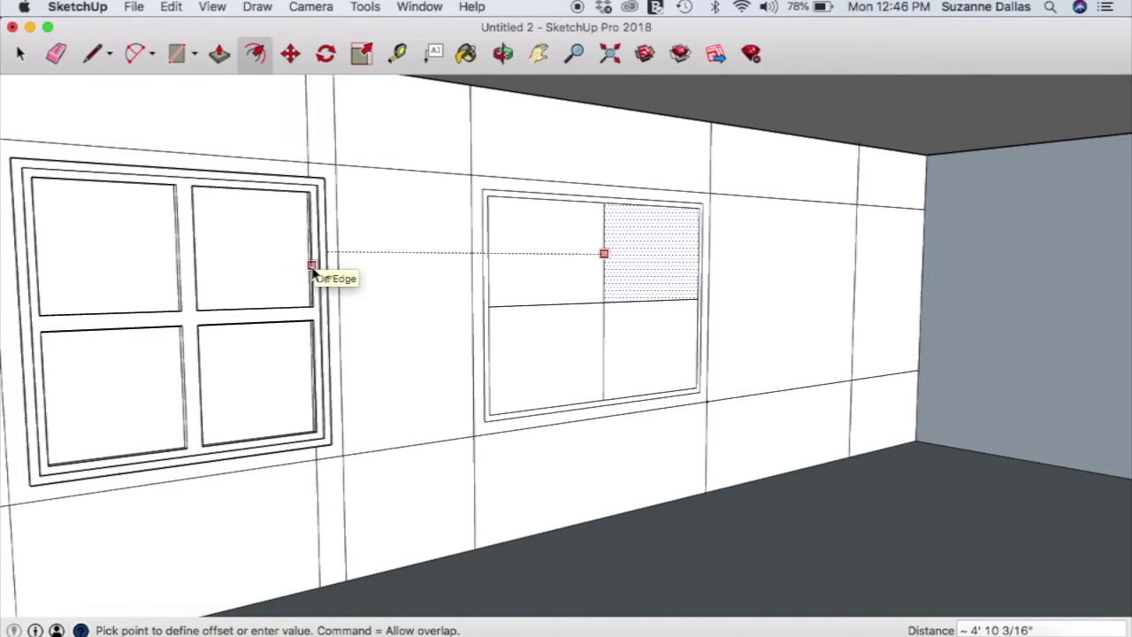
pyautogui.scroll(5, 312, 272)
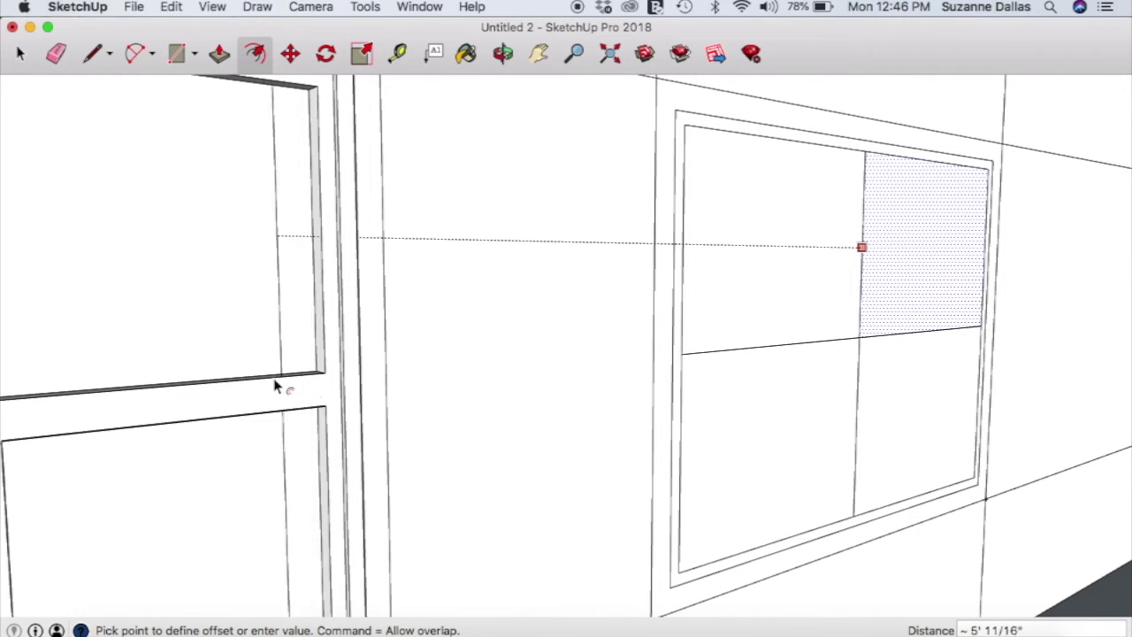
pyautogui.scroll(-5, 300, 315)
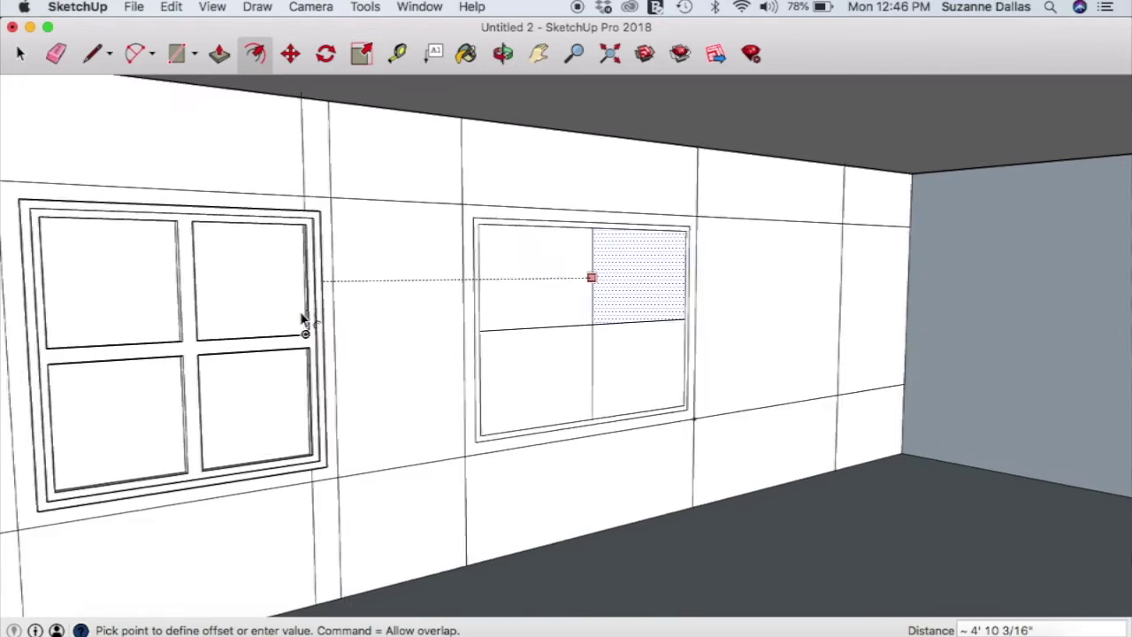
pyautogui.scroll(-2, 301, 318)
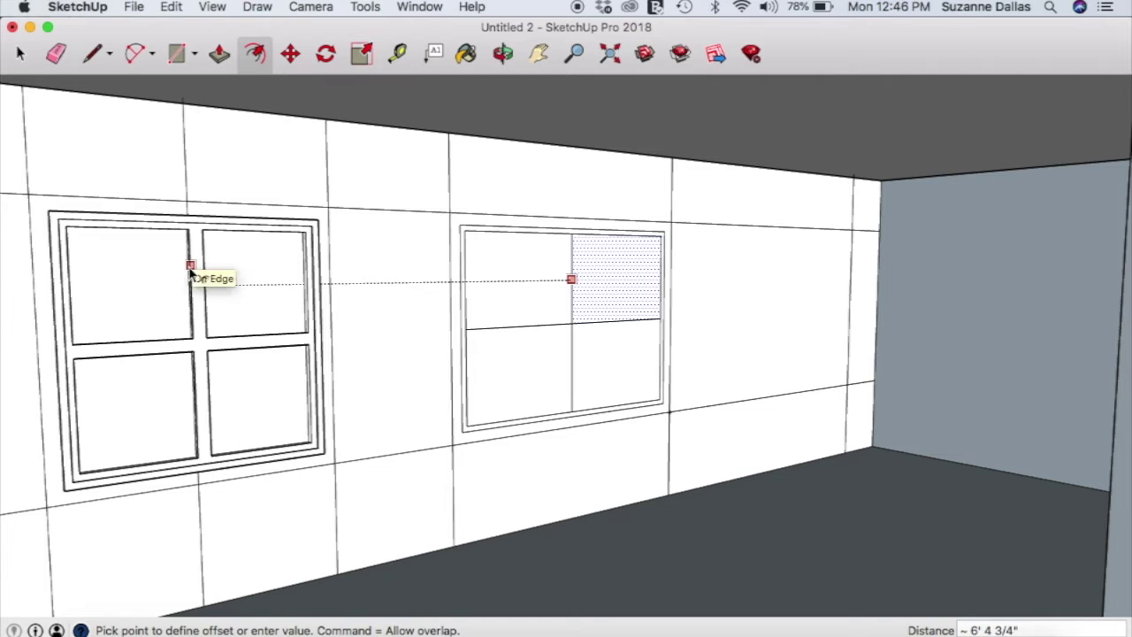
pyautogui.click(577, 259)
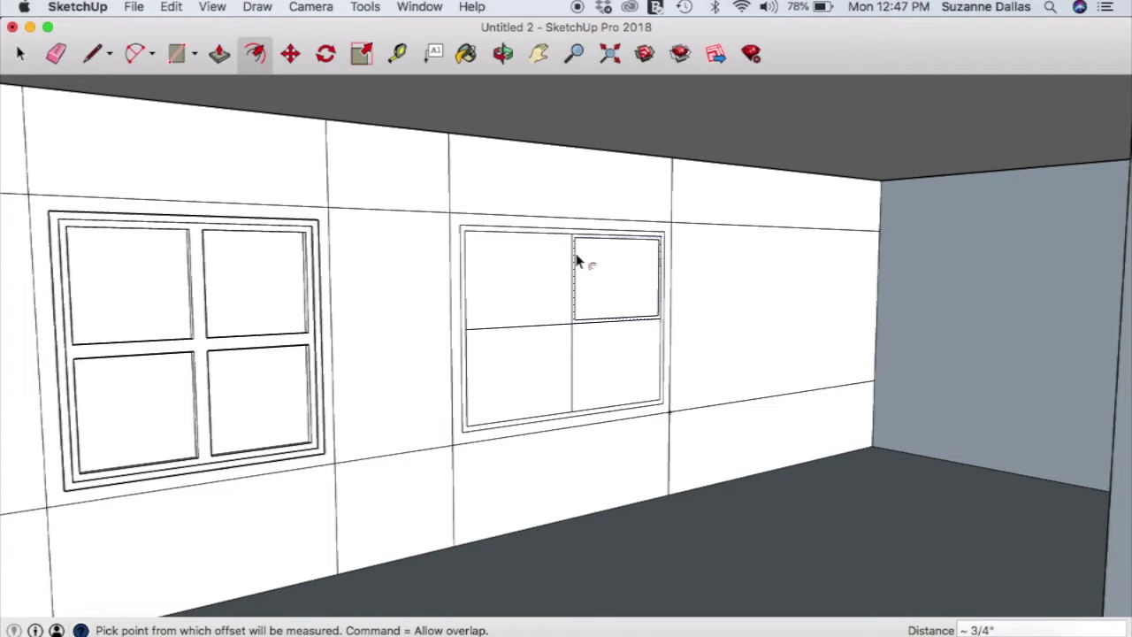
pyautogui.click(518, 285)
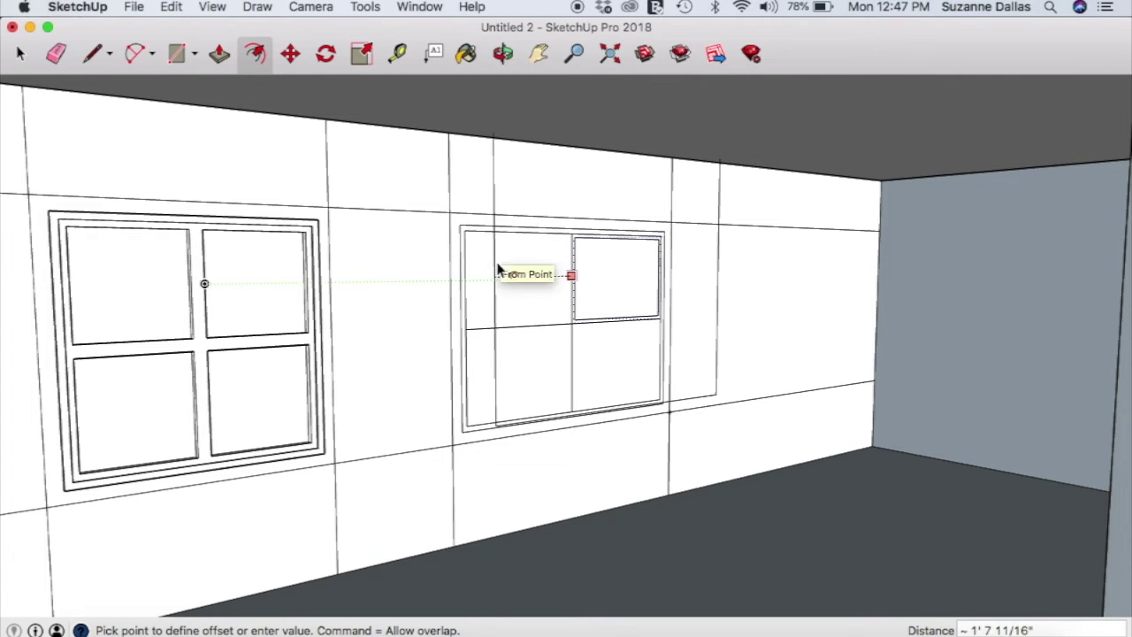
pyautogui.press('Escape')
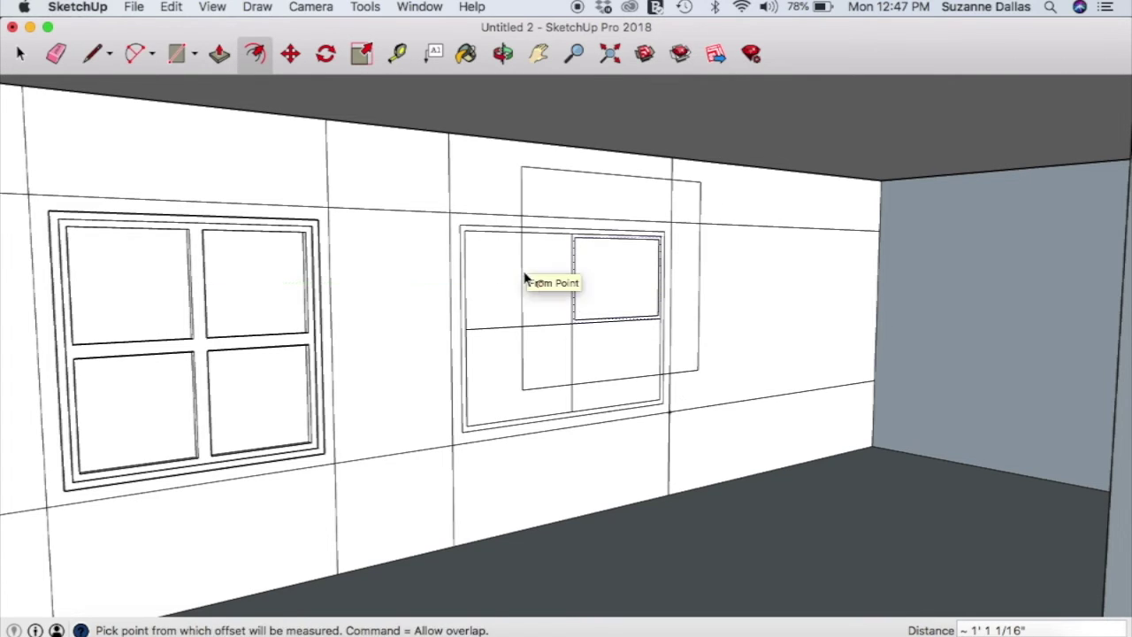
pyautogui.click(23, 55)
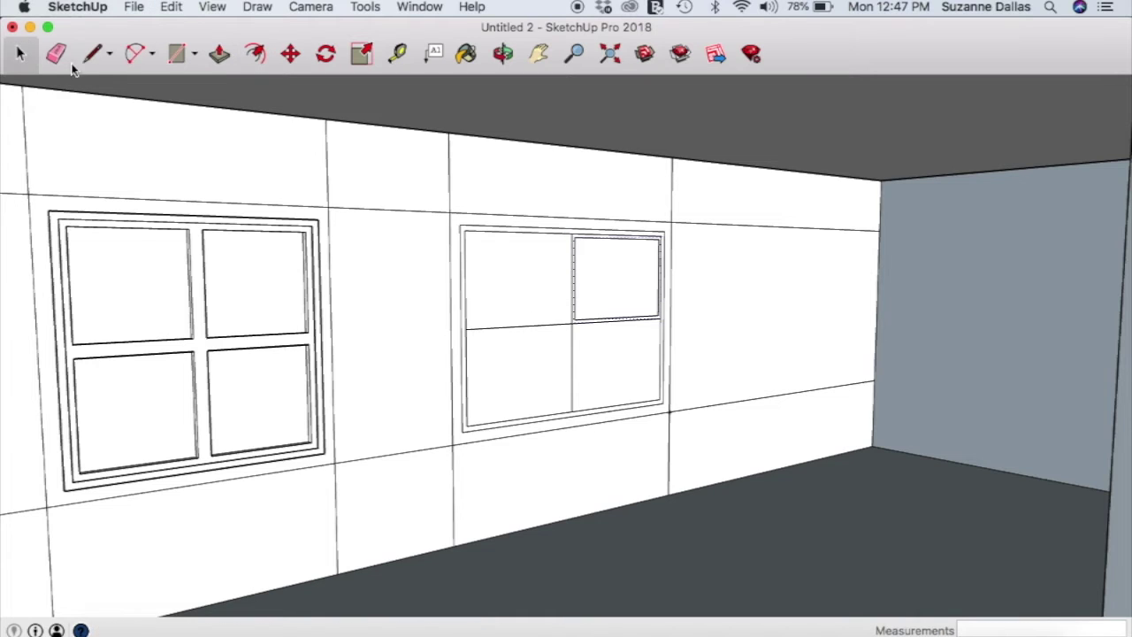
pyautogui.click(533, 295)
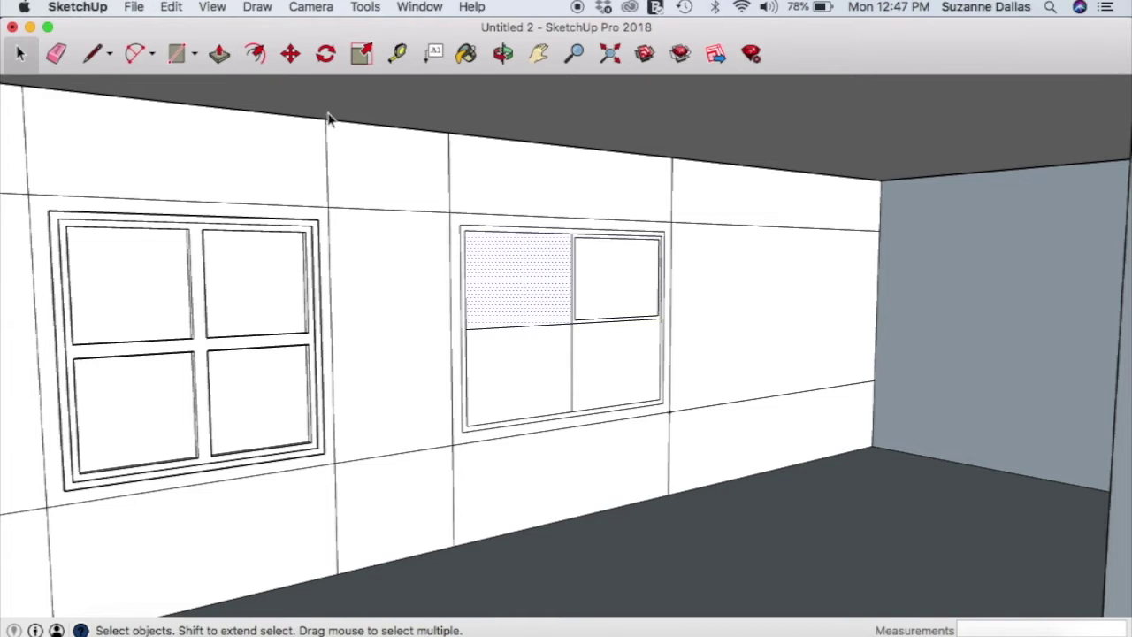
pyautogui.click(255, 55)
pyautogui.click(523, 286)
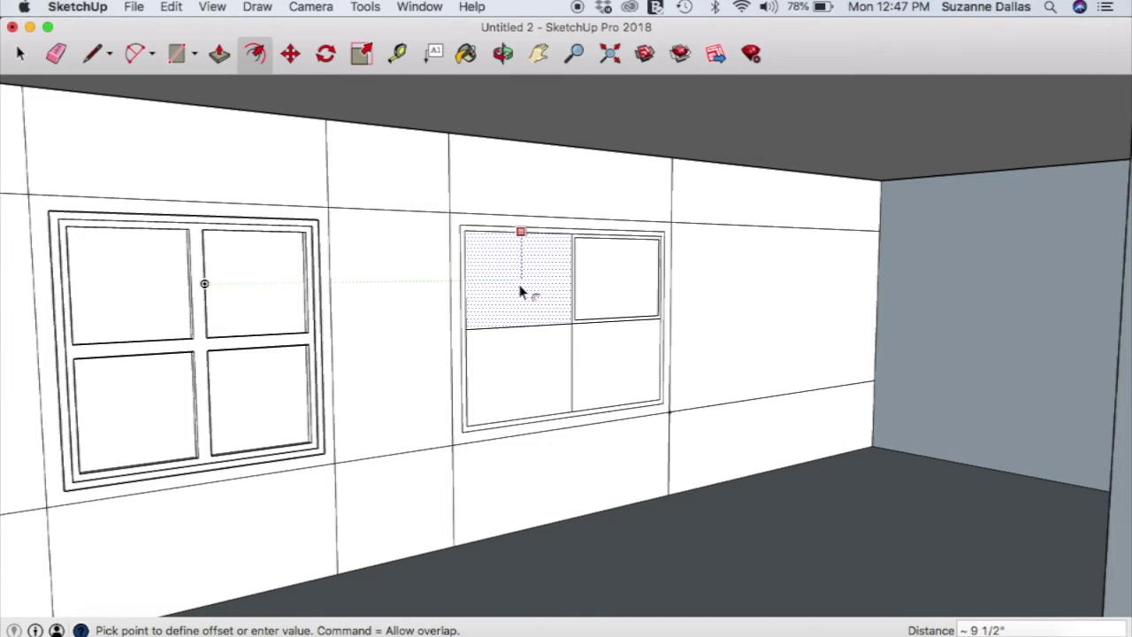
pyautogui.press('Escape')
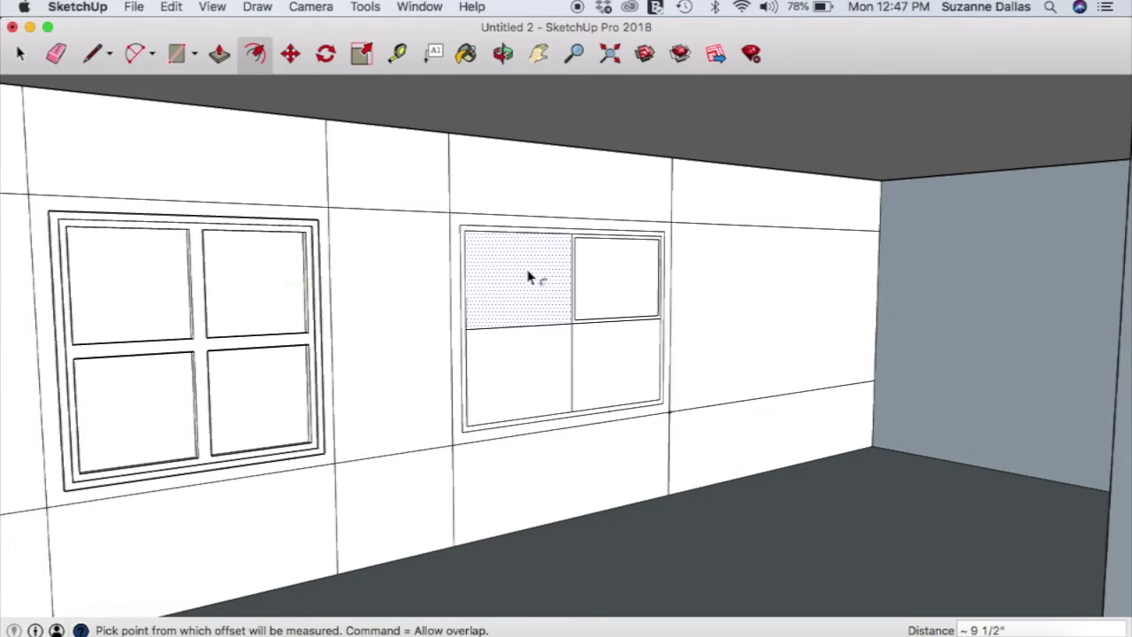
pyautogui.click(533, 283)
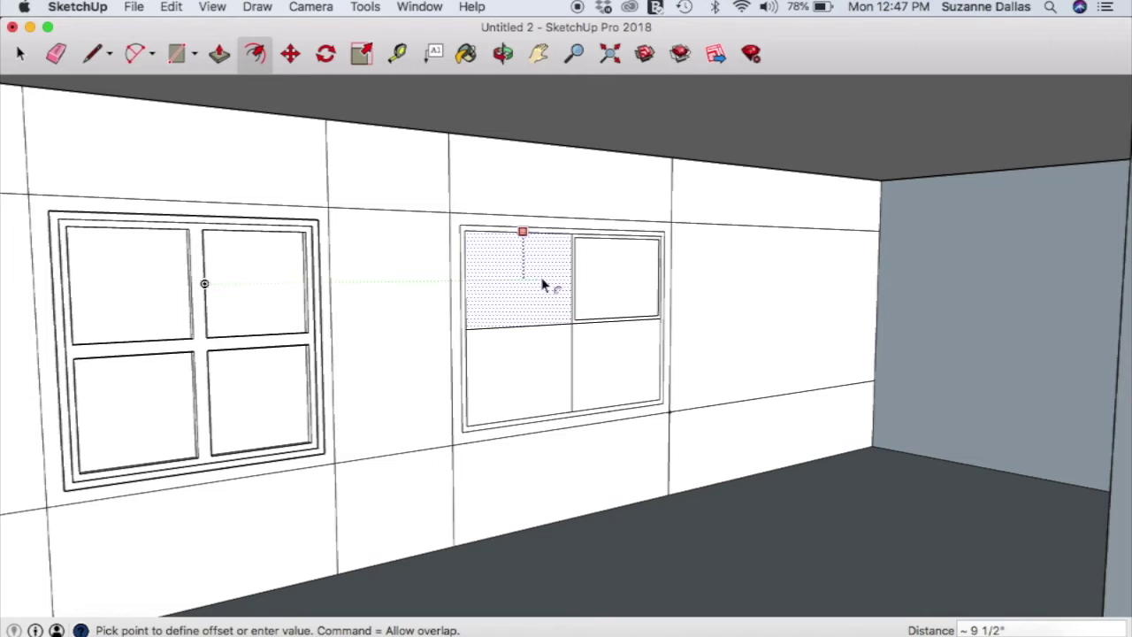
pyautogui.press('Escape')
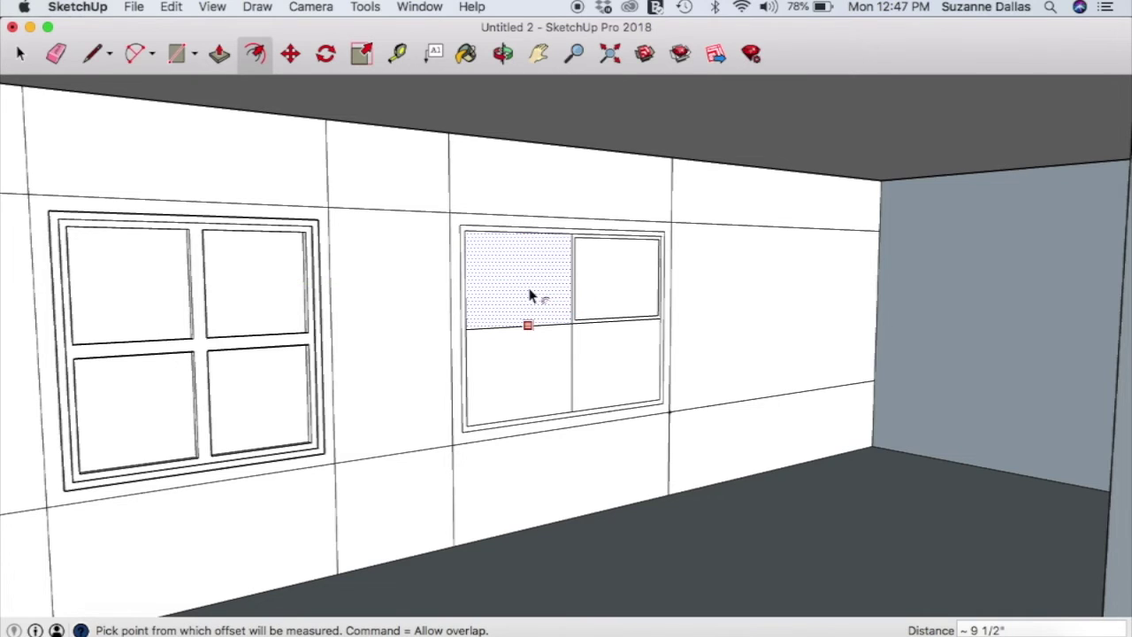
# Undo the second window's upper pane offset and both of its pane division lines, leaving the inner rectangle undivided
pyautogui.click(502, 55)
pyautogui.moveTo(666, 434); pyautogui.dragTo(582, 404)
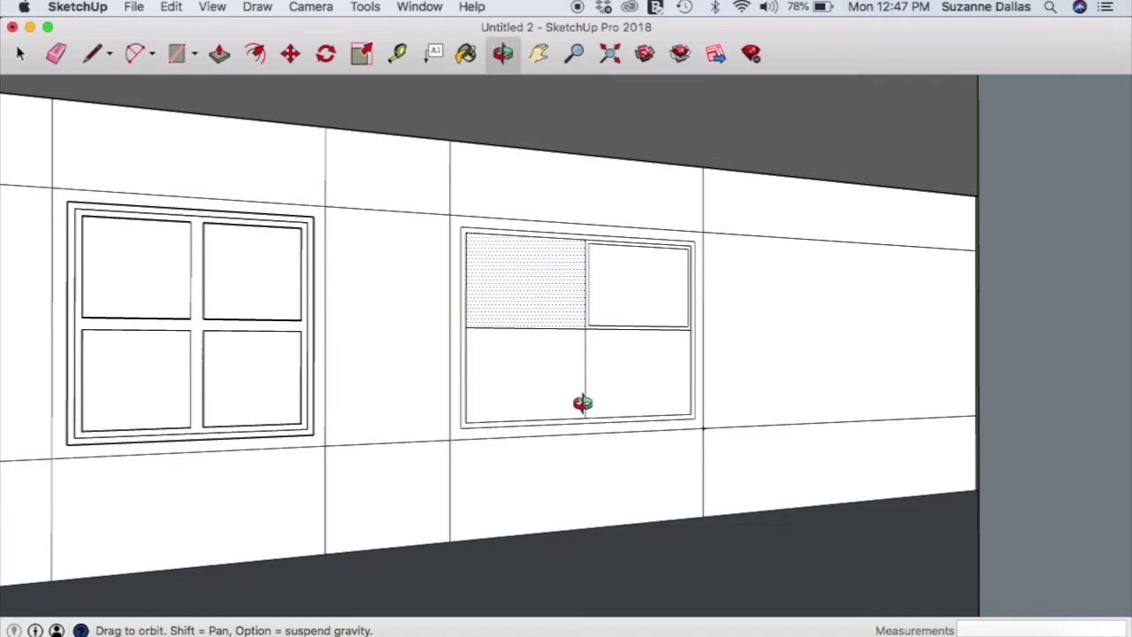
pyautogui.press('super+z')
pyautogui.press('super+z')
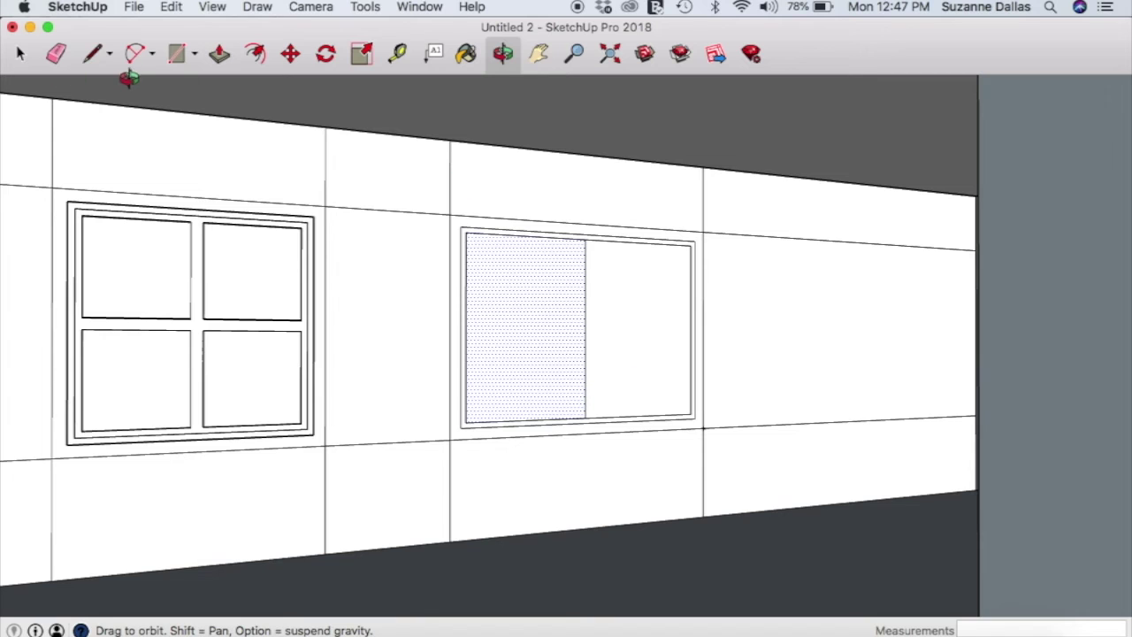
pyautogui.click(133, 7)
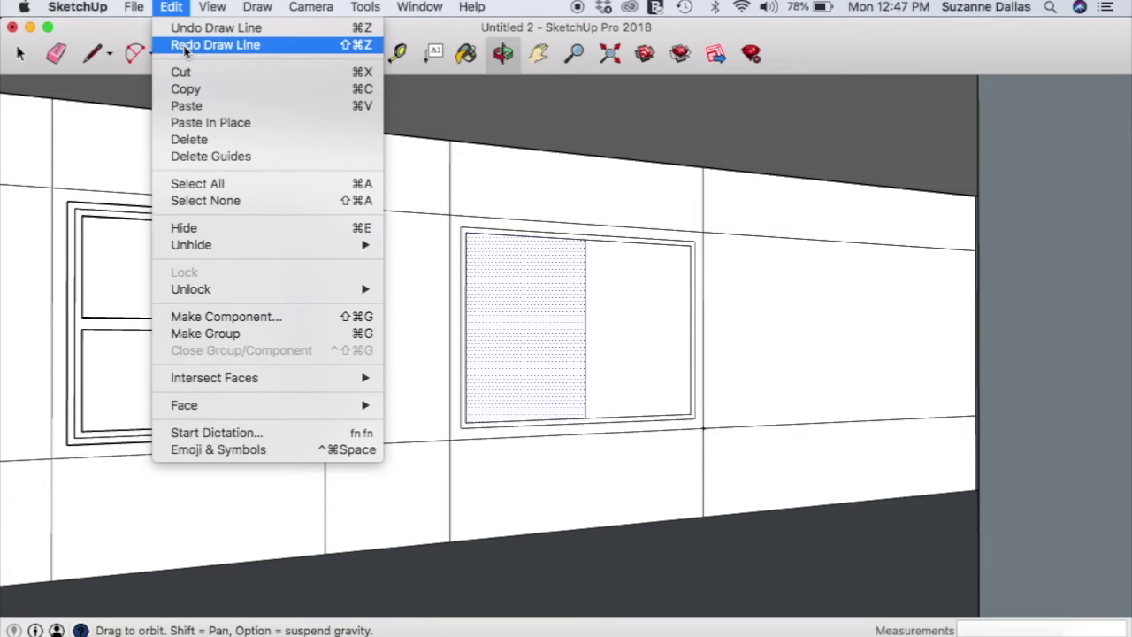
pyautogui.click(184, 43)
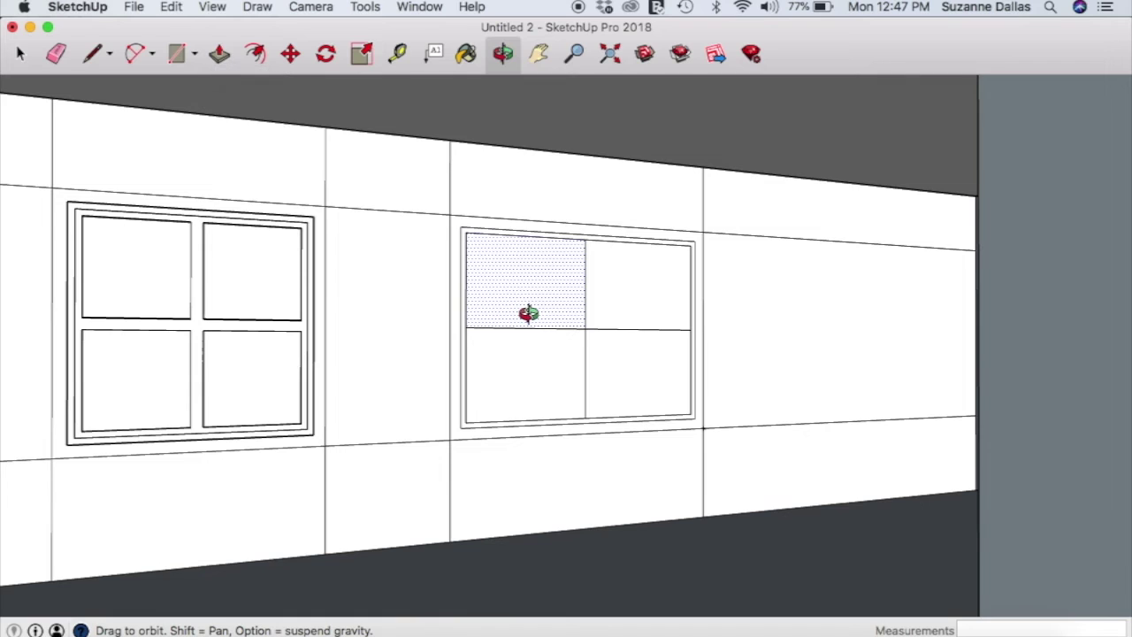
pyautogui.press('super+z')
pyautogui.press('super+z')
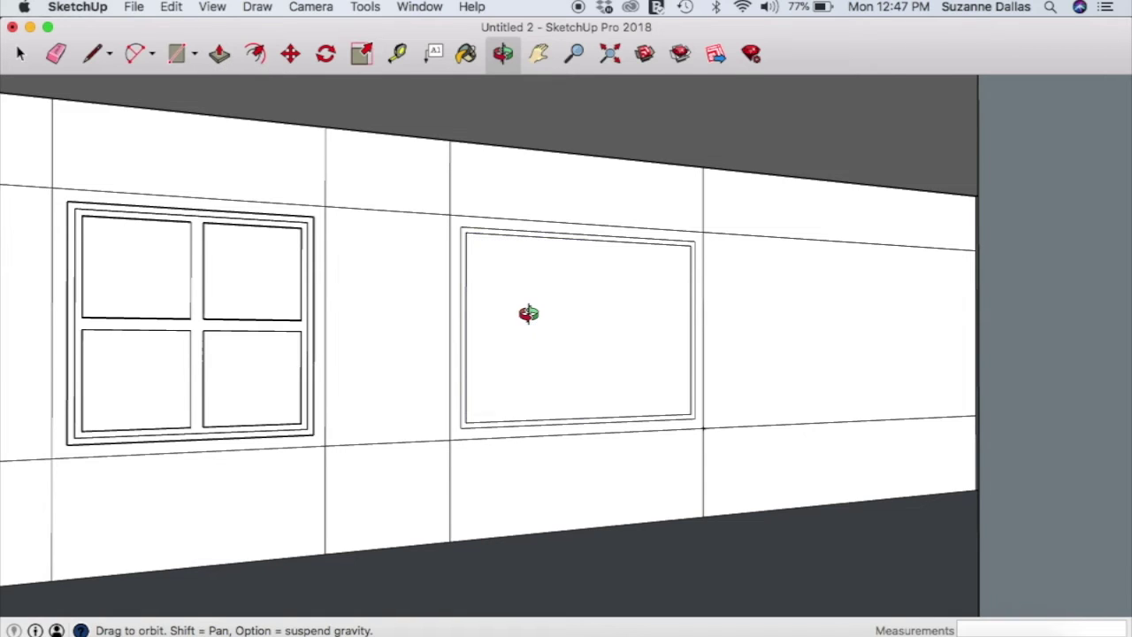
# Offset the second window's inner rectangle inward 1", matching the outer corner of the existing window's panes
pyautogui.click(20, 55)
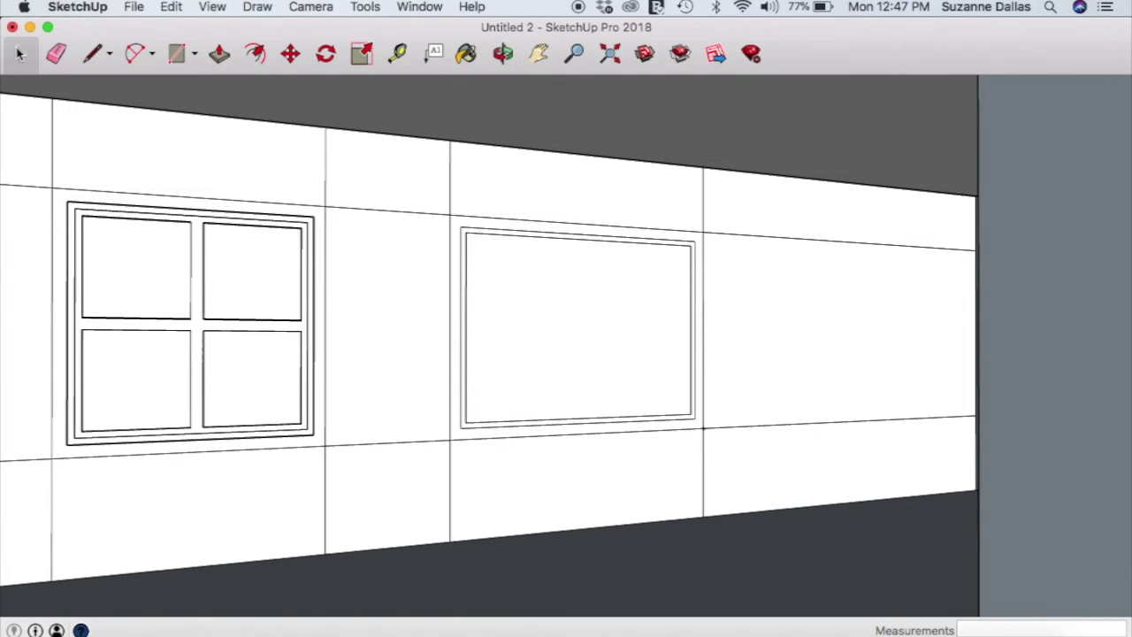
pyautogui.click(544, 336)
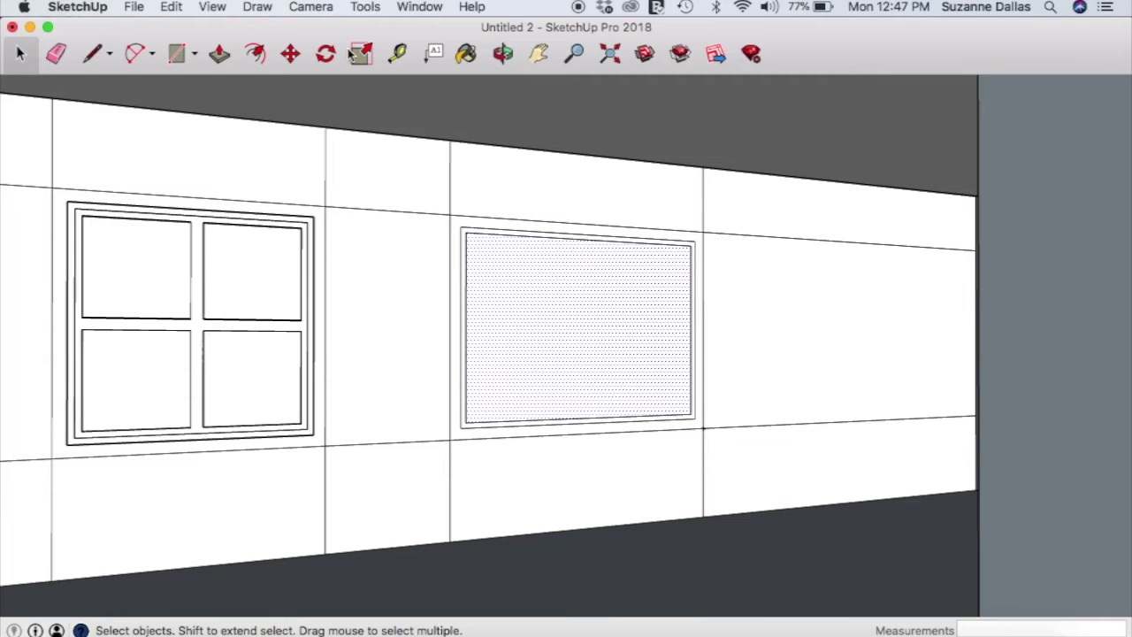
pyautogui.click(255, 54)
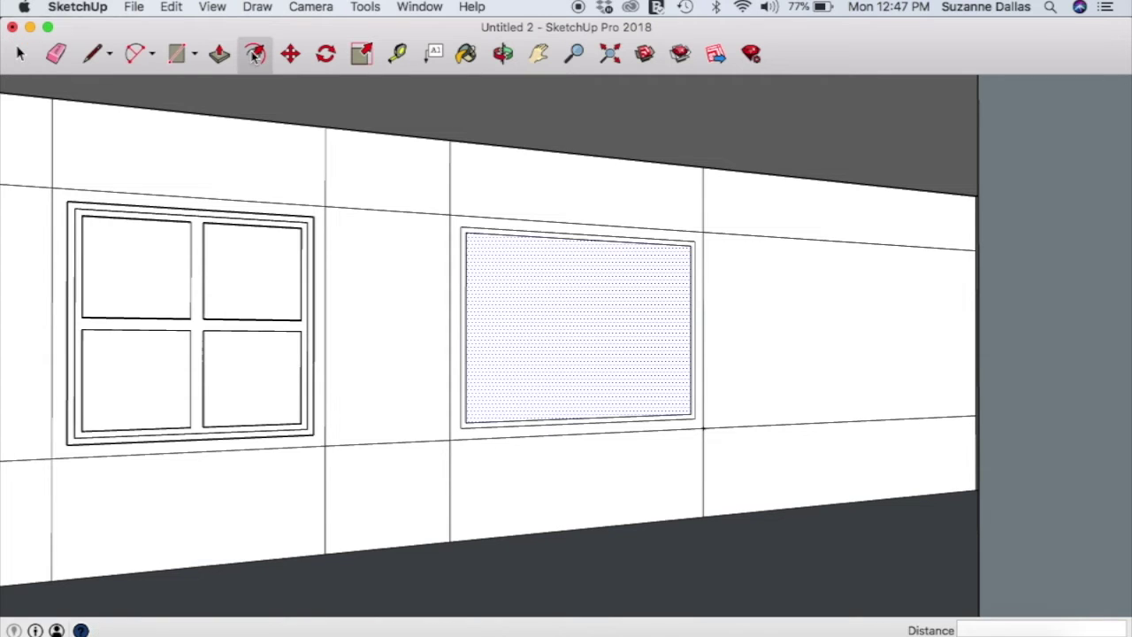
pyautogui.click(568, 326)
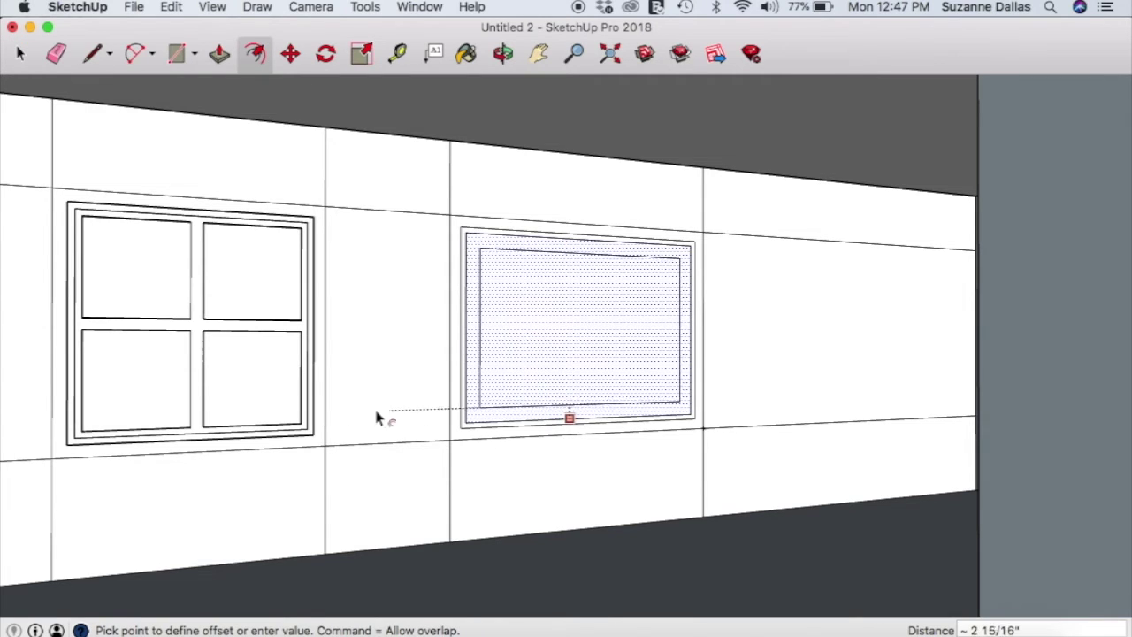
pyautogui.click(301, 427)
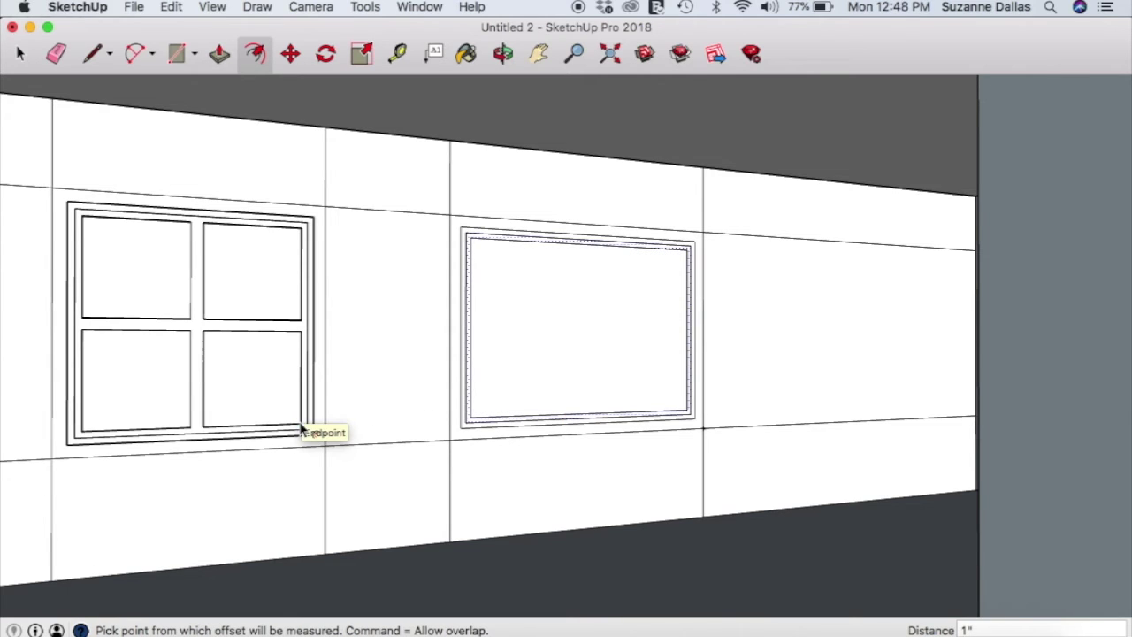
# Divide the second window's innermost rectangle into four panes with a vertical and a horizontal centre line
pyautogui.click(100, 55)
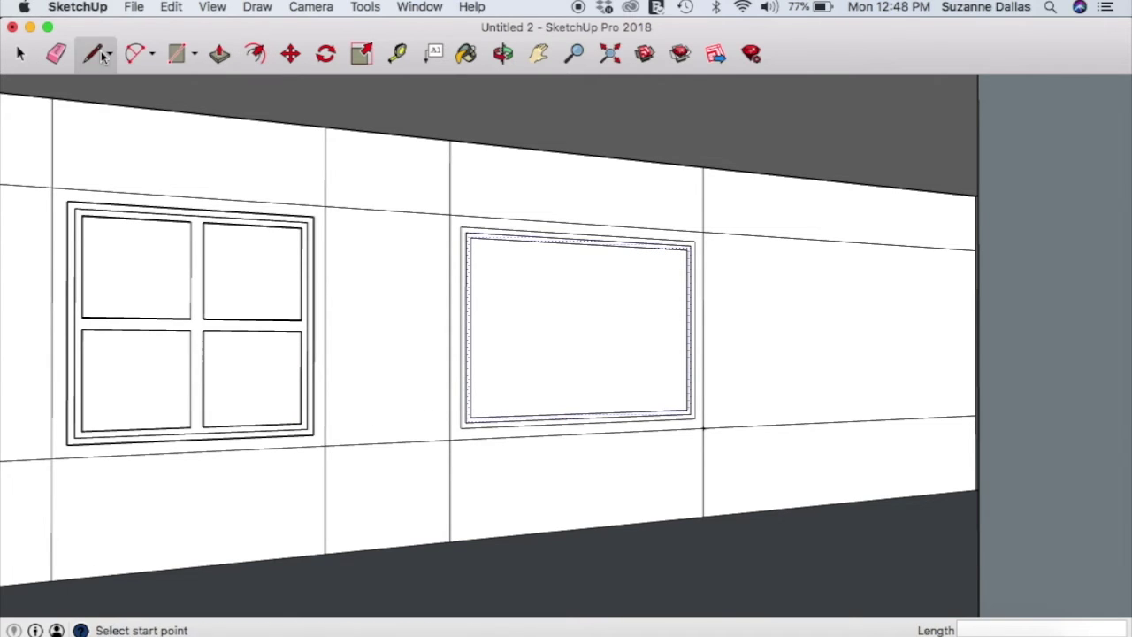
pyautogui.click(584, 241)
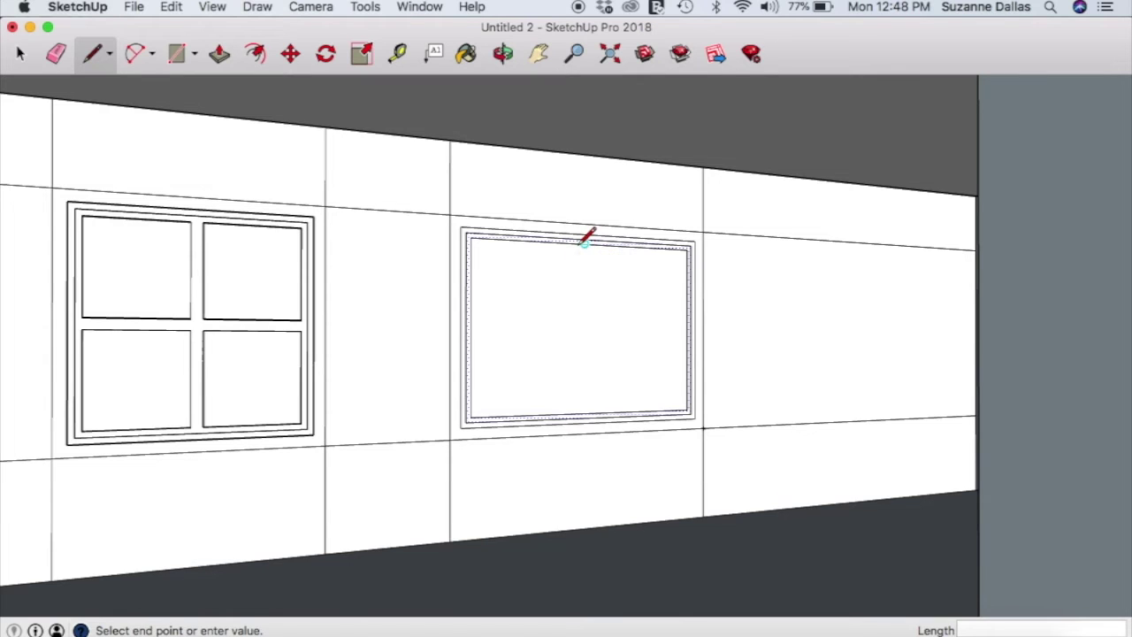
pyautogui.click(594, 406)
pyautogui.click(470, 327)
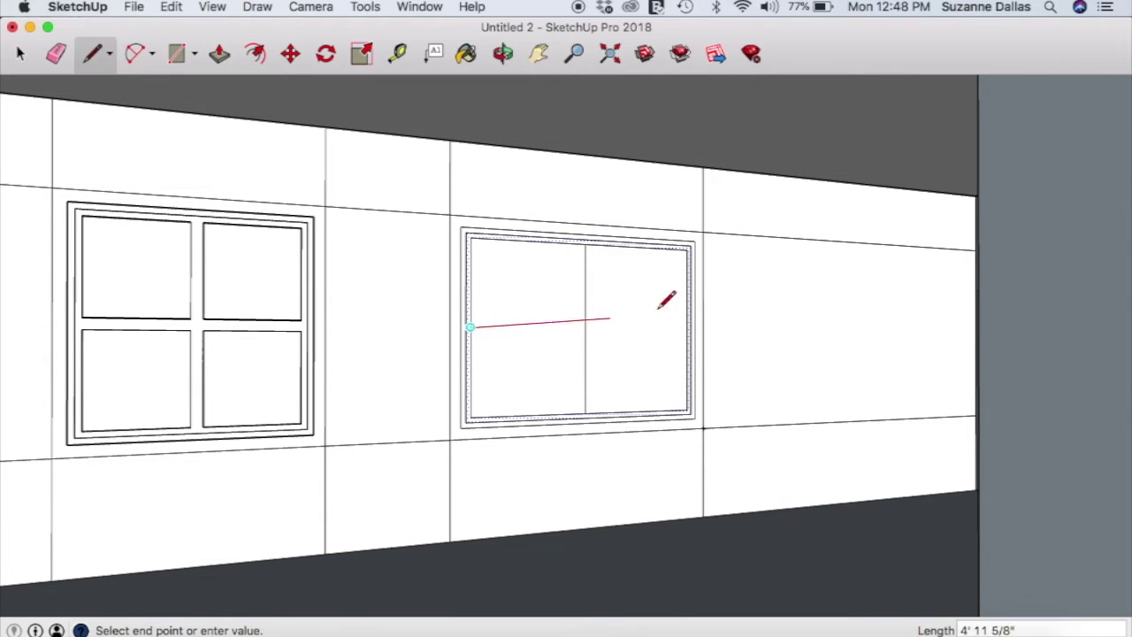
pyautogui.click(686, 329)
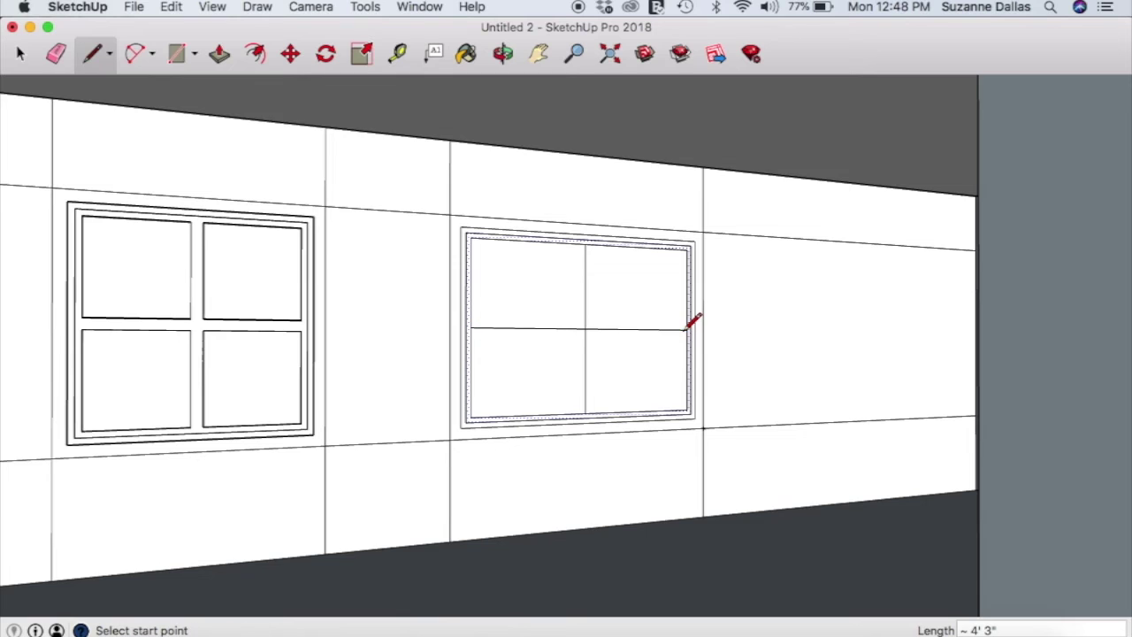
pyautogui.click(254, 54)
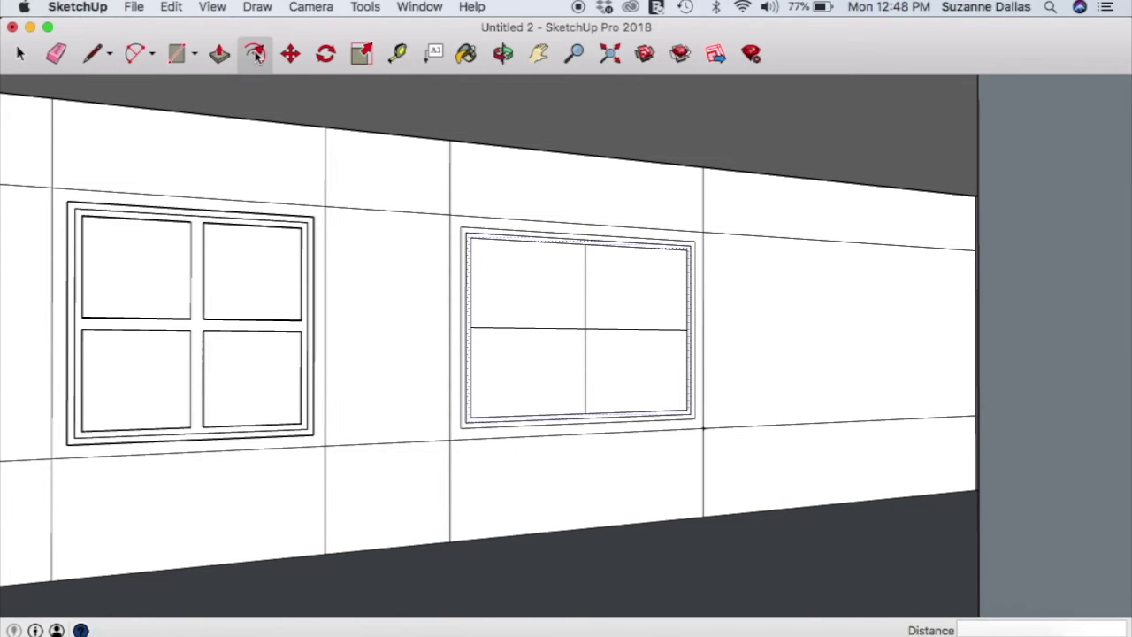
pyautogui.click(624, 292)
pyautogui.press('Escape')
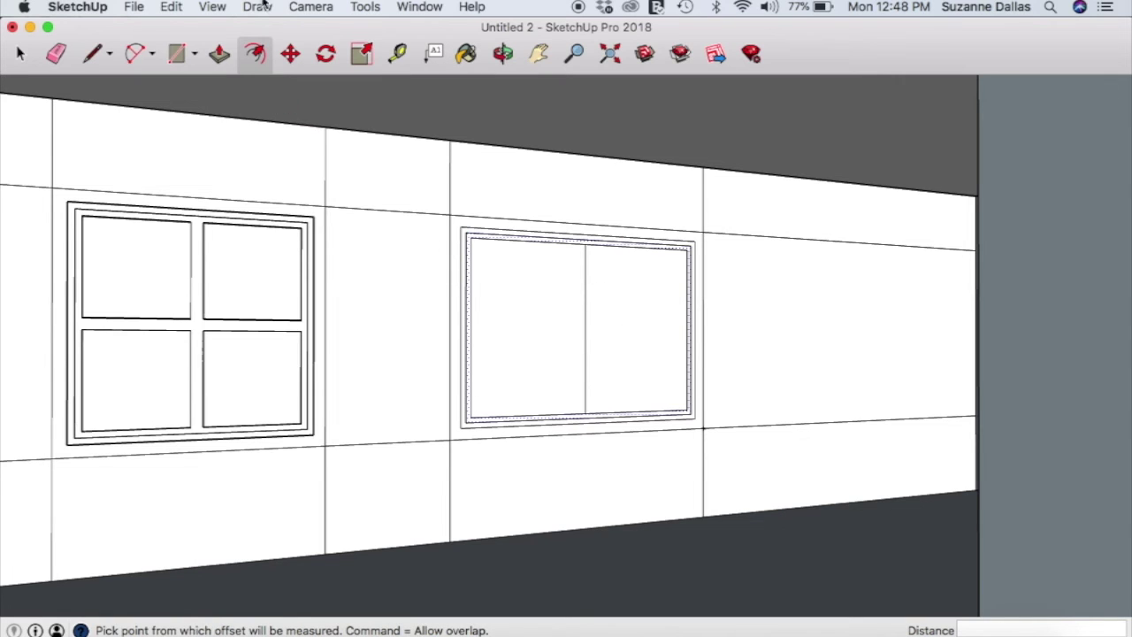
pyautogui.click(168, 7)
pyautogui.click(183, 40)
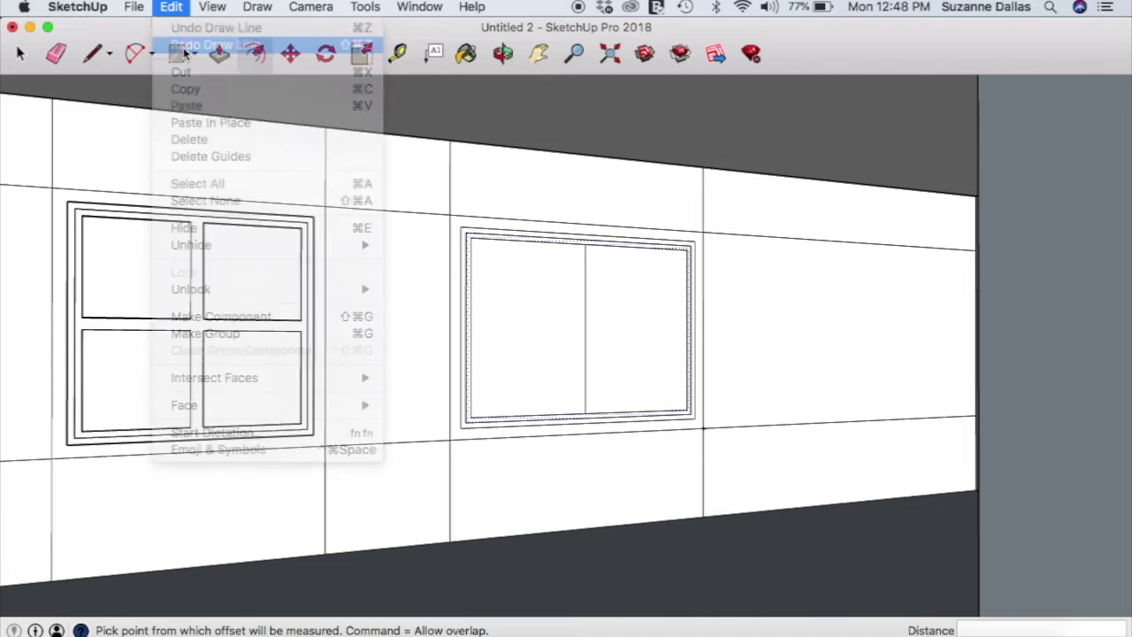
# Offset the second window's upper pane nearest the far corner inward about 1 1/16"
pyautogui.click(21, 54)
pyautogui.click(627, 298)
pyautogui.click(255, 55)
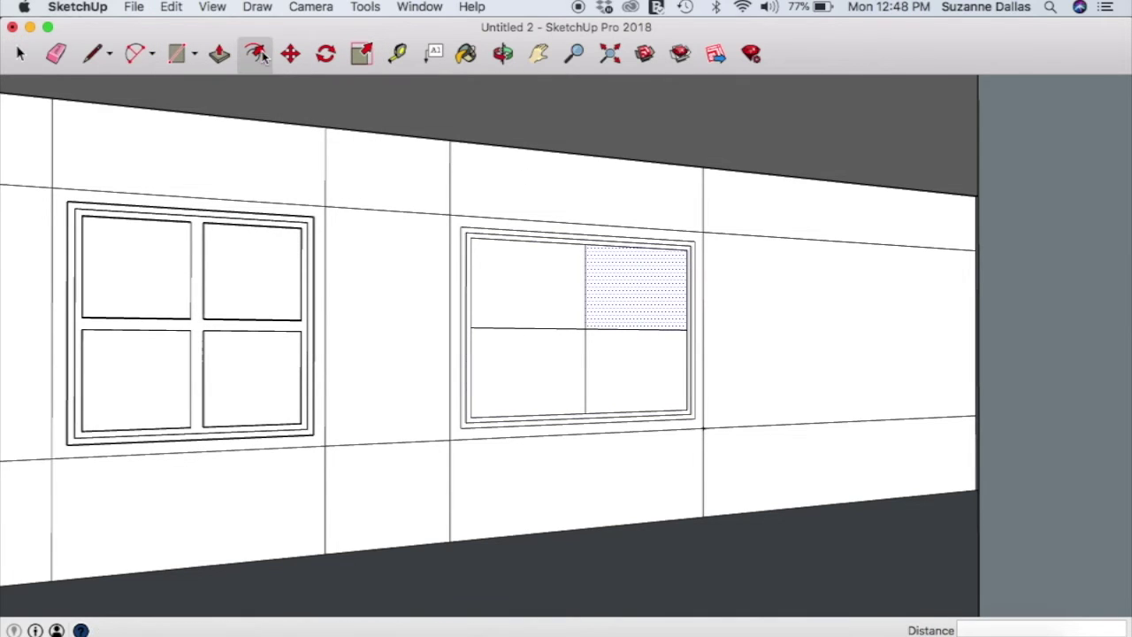
pyautogui.click(631, 327)
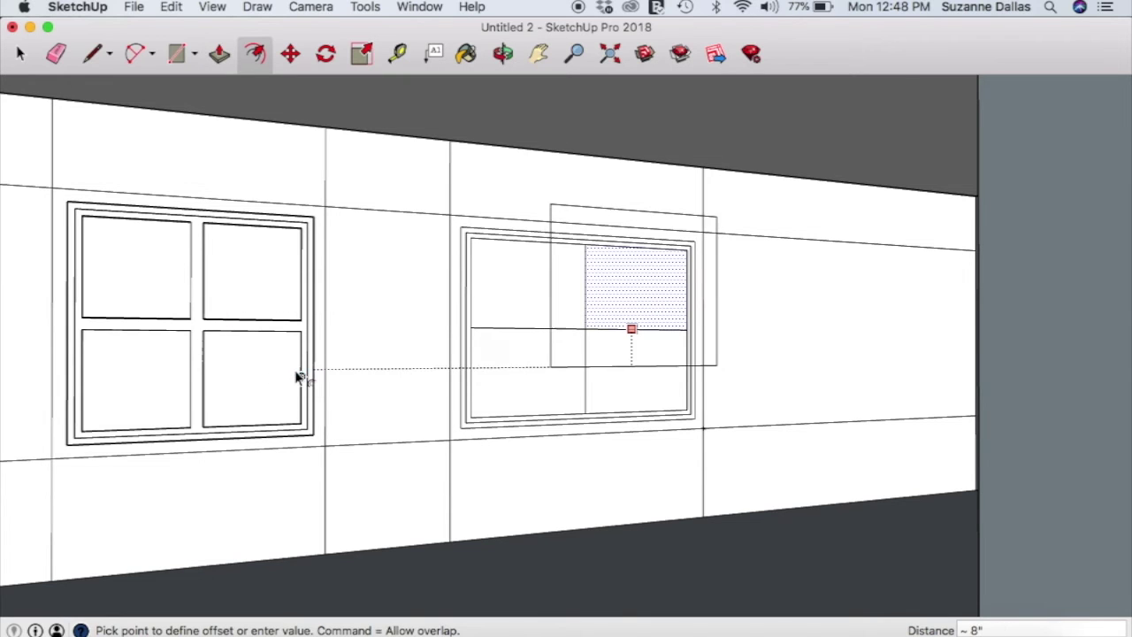
pyautogui.scroll(5, 297, 375)
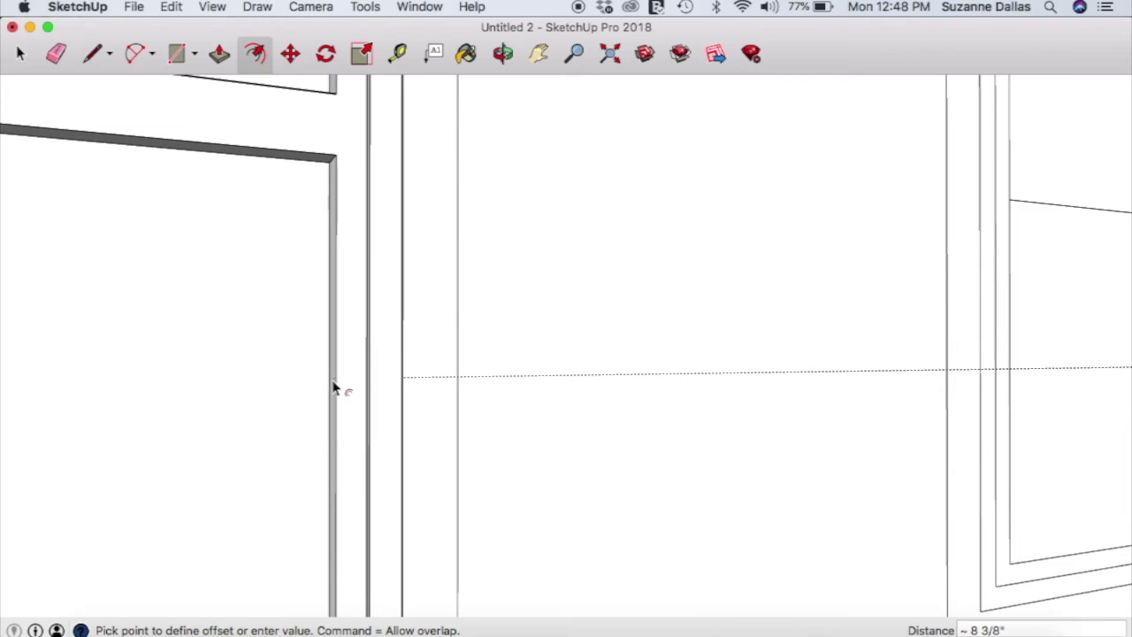
pyautogui.scroll(-3, 336, 387)
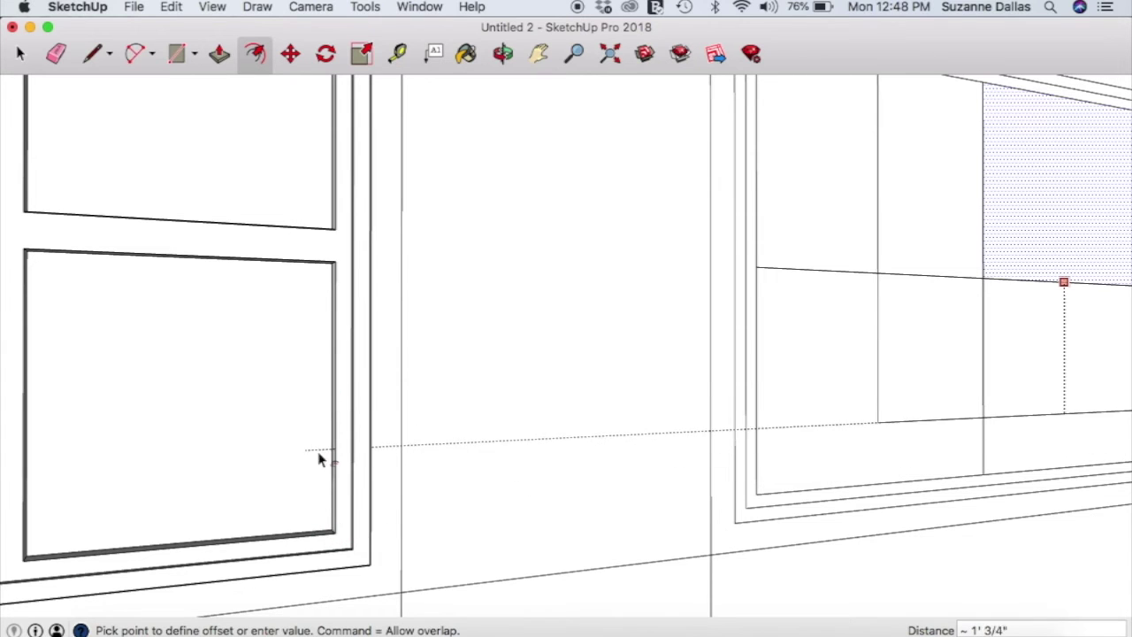
pyautogui.scroll(-6, 393, 478)
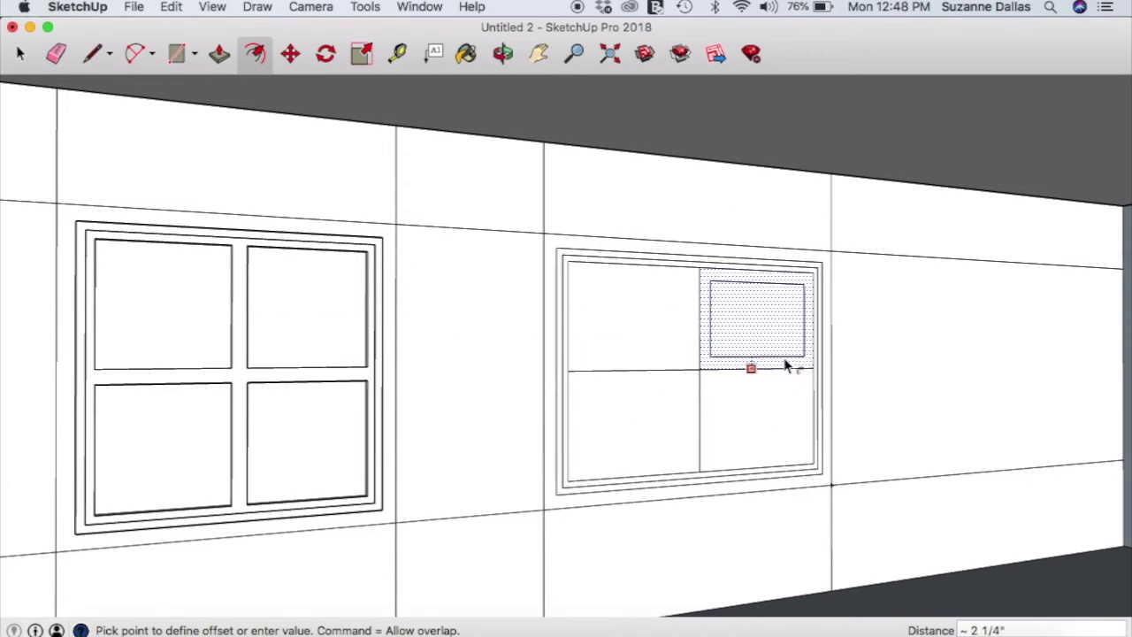
pyautogui.click(812, 373)
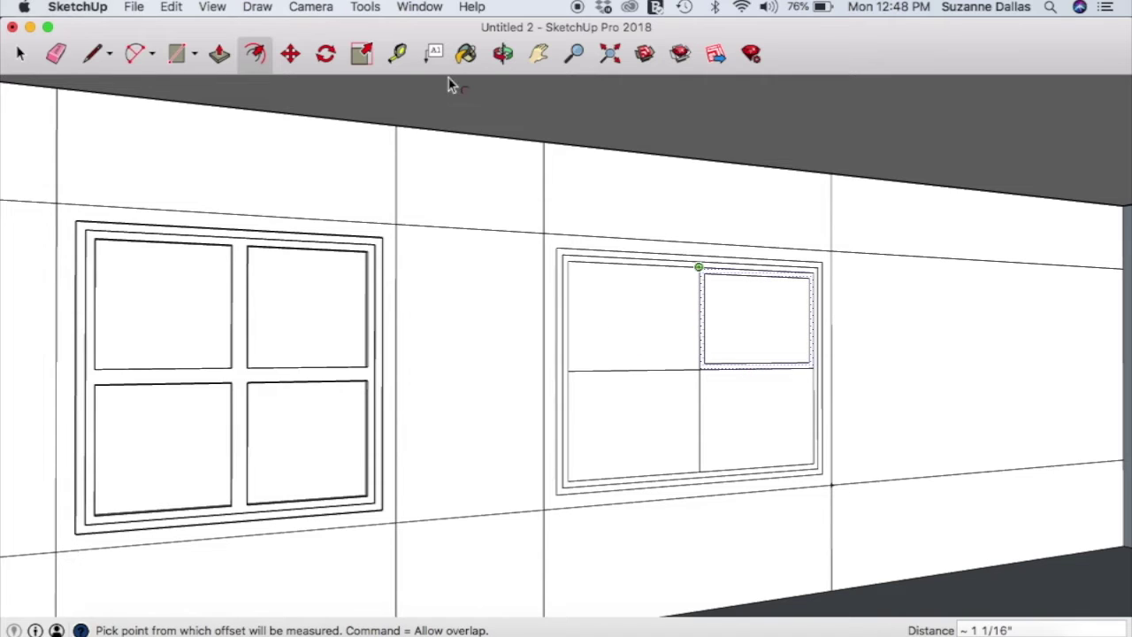
# Offset the second window's other upper pane, nearest the existing window, inward by the same distance
pyautogui.click(22, 56)
pyautogui.click(633, 334)
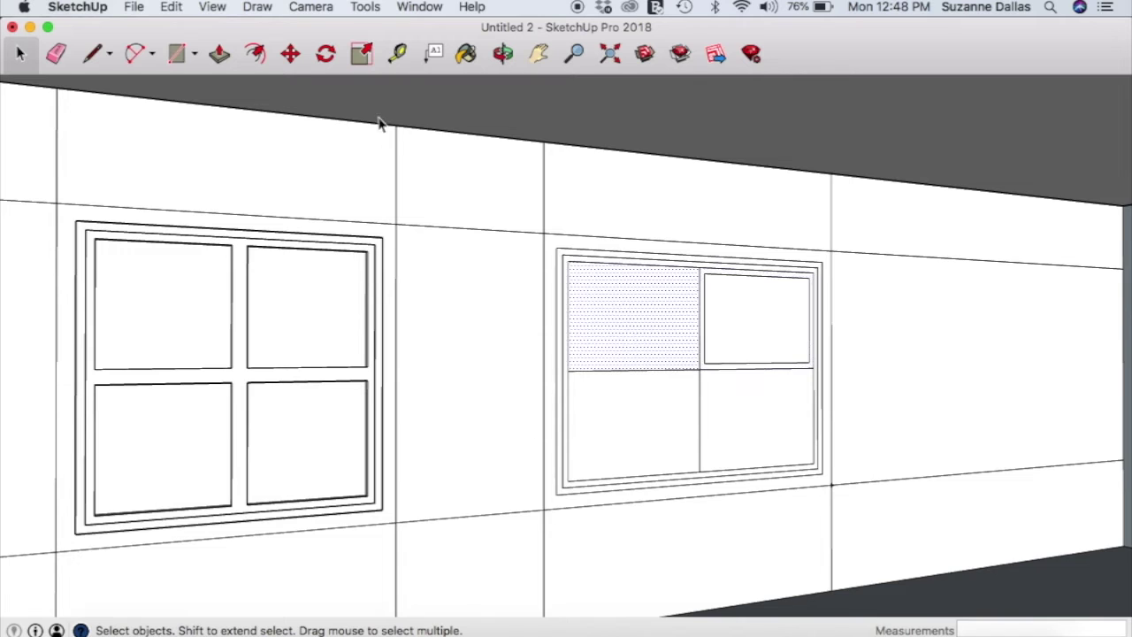
pyautogui.click(255, 54)
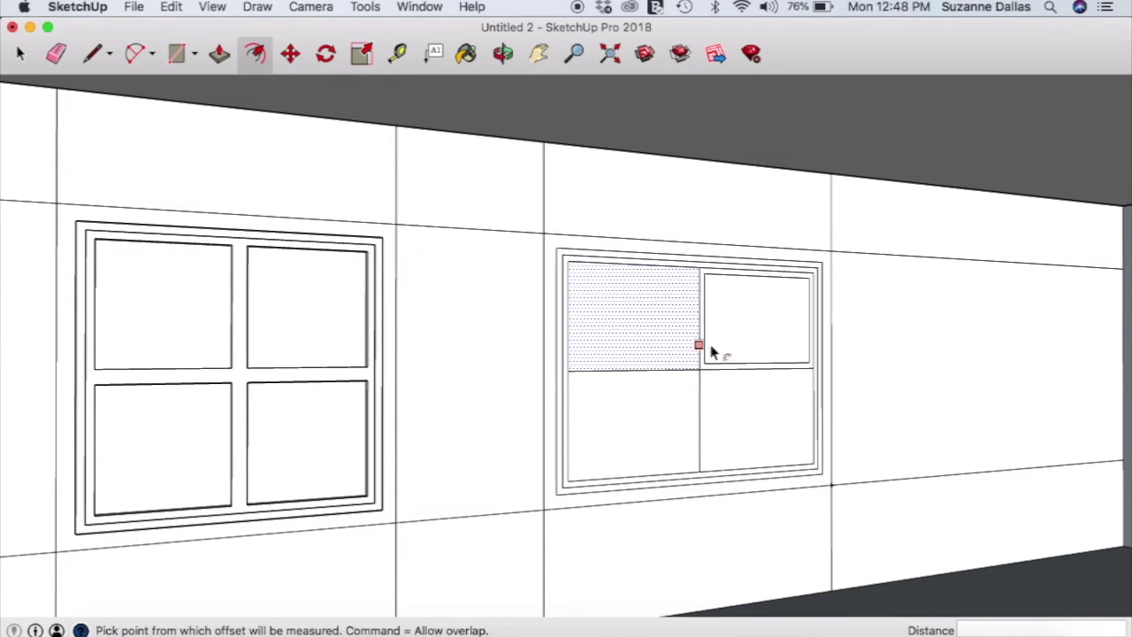
pyautogui.doubleClick(649, 334)
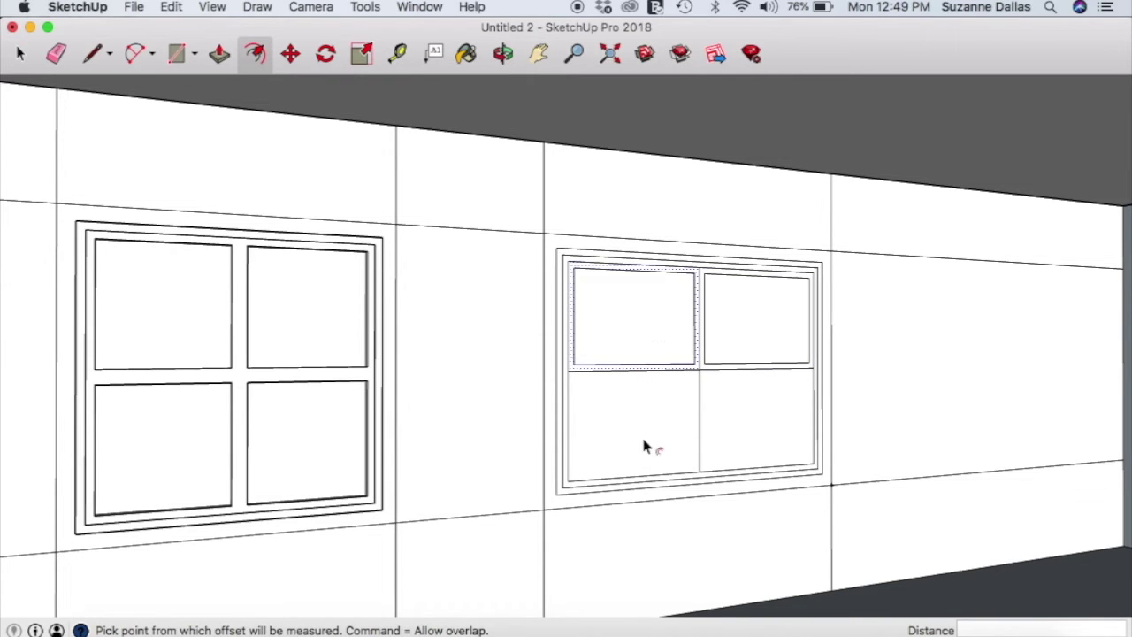
pyautogui.click(17, 55)
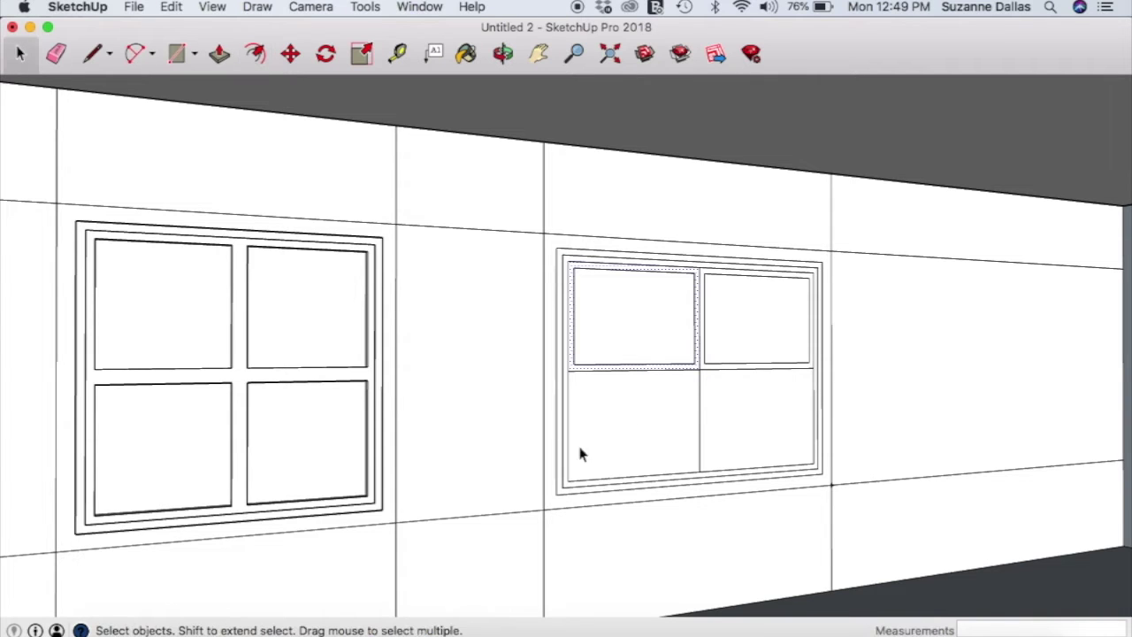
# Offset the second window's two lower panes inward by the same distance as its upper panes
pyautogui.click(622, 446)
pyautogui.click(254, 54)
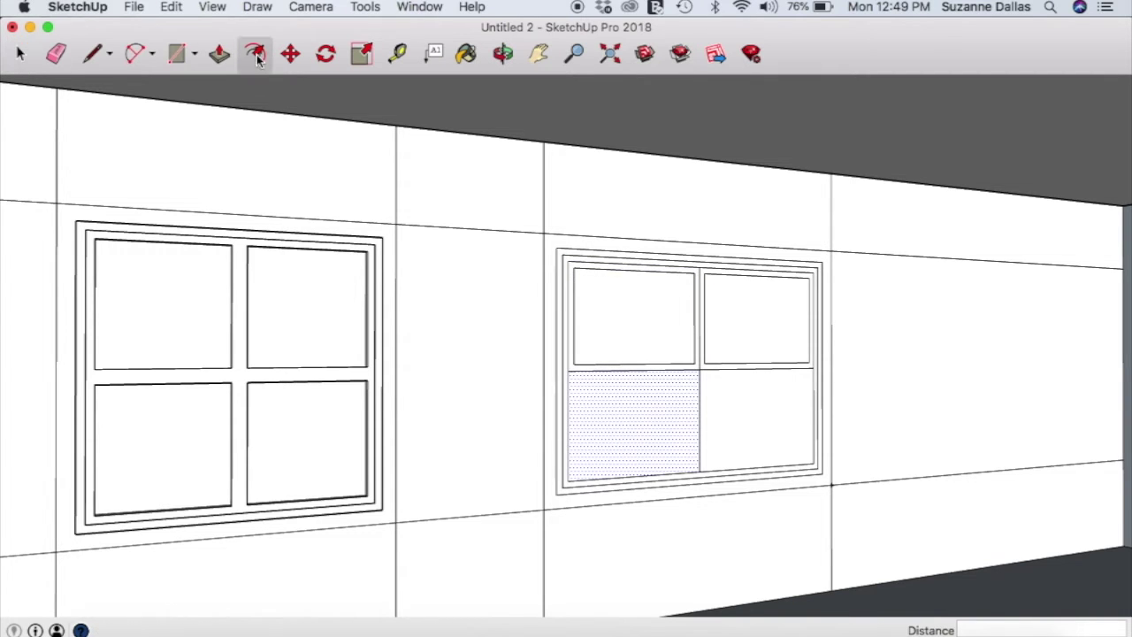
pyautogui.click(632, 429)
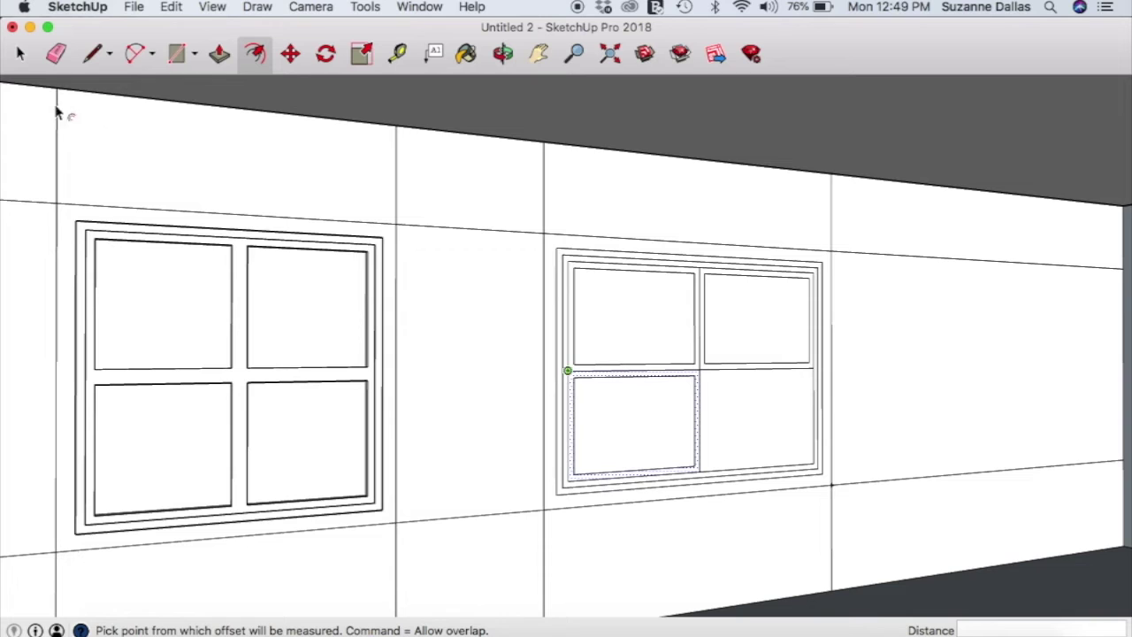
pyautogui.click(21, 54)
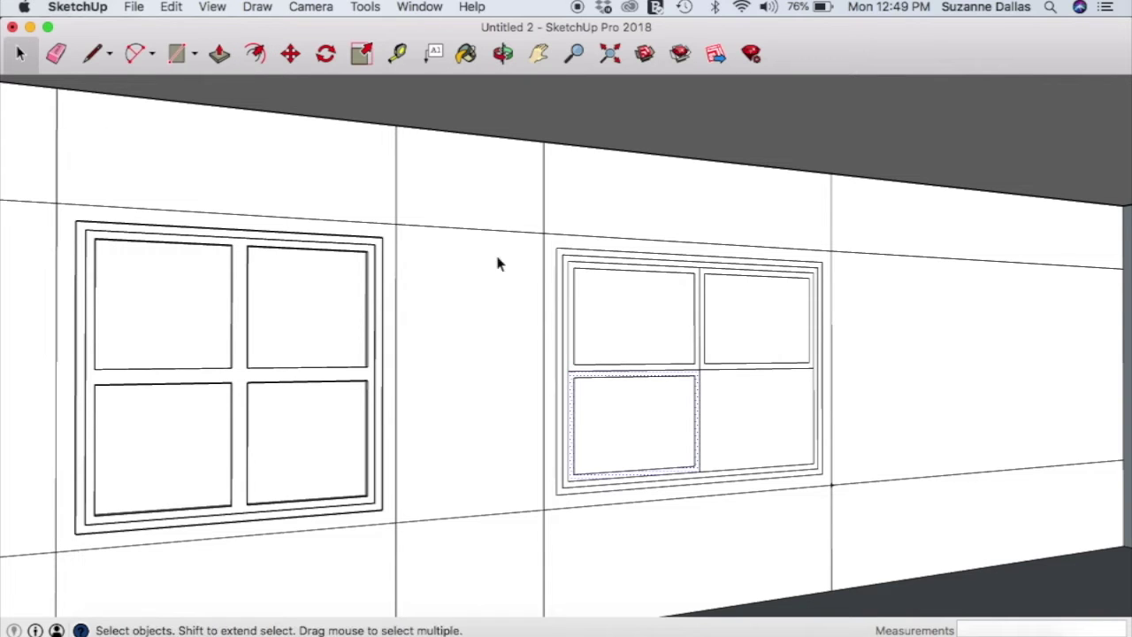
pyautogui.click(255, 53)
pyautogui.click(741, 422)
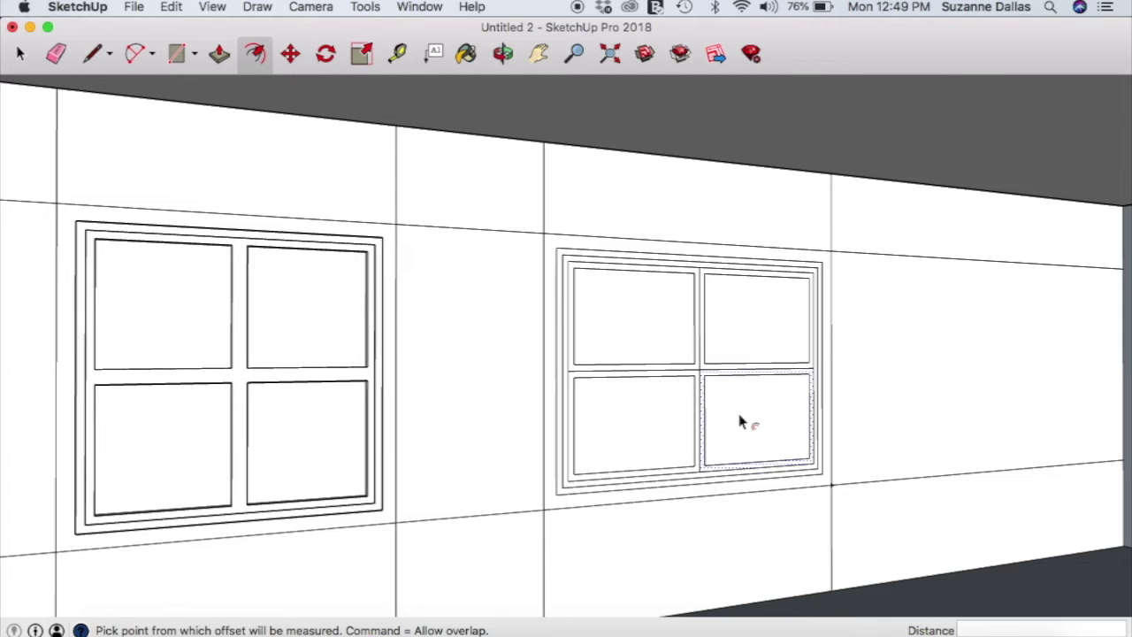
# Erase the vertical and horizontal centre lines between the second window's four panes
pyautogui.scroll(3, 741, 422)
pyautogui.click(56, 59)
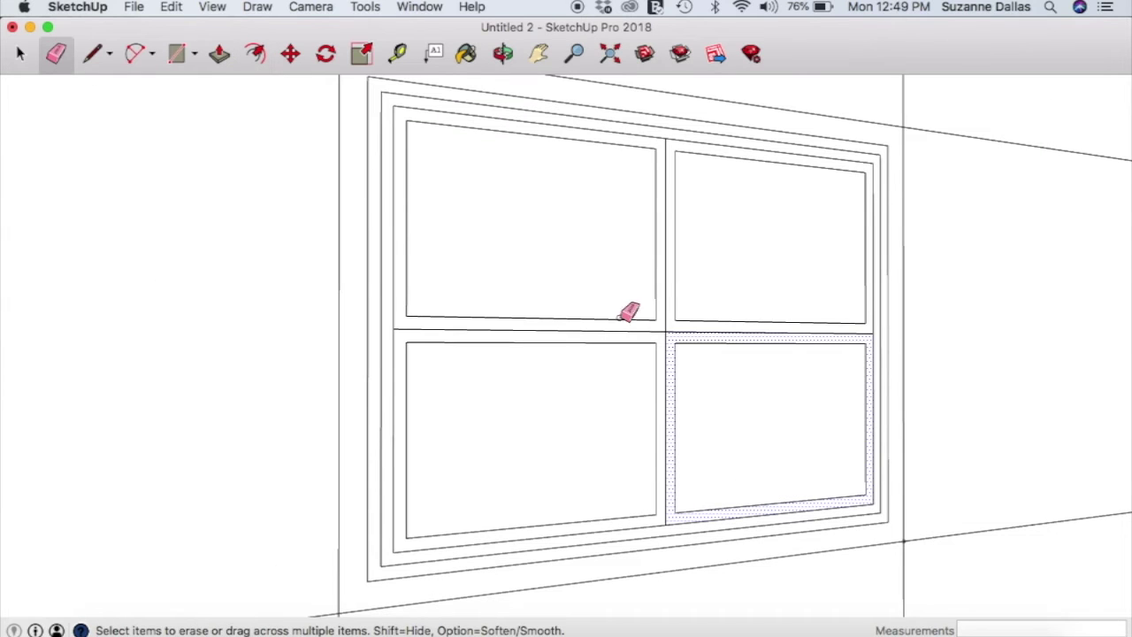
pyautogui.click(675, 330)
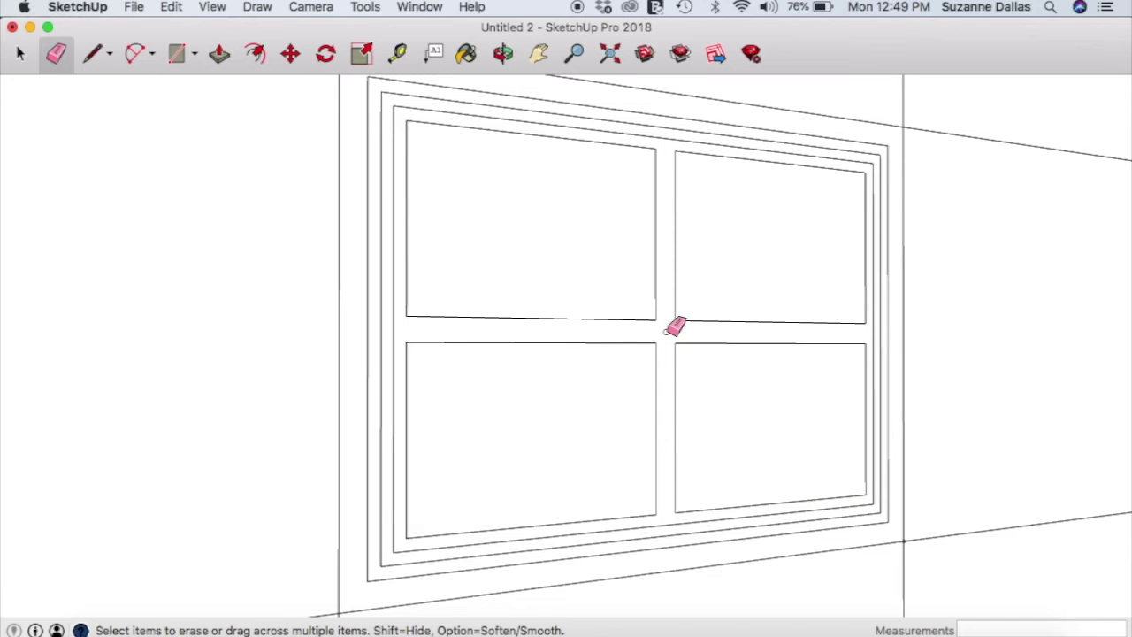
# Pull the second window's outer frame band out about 15/16" and its inner band about 1/2", using the existing window as reference
pyautogui.scroll(-5, 675, 328)
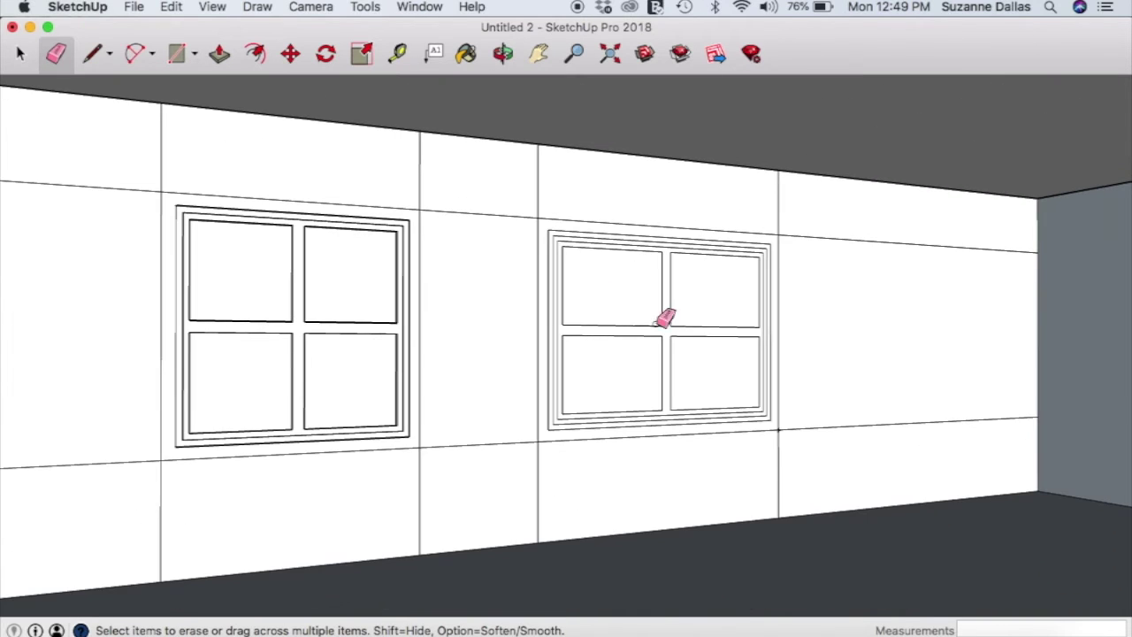
pyautogui.click(219, 54)
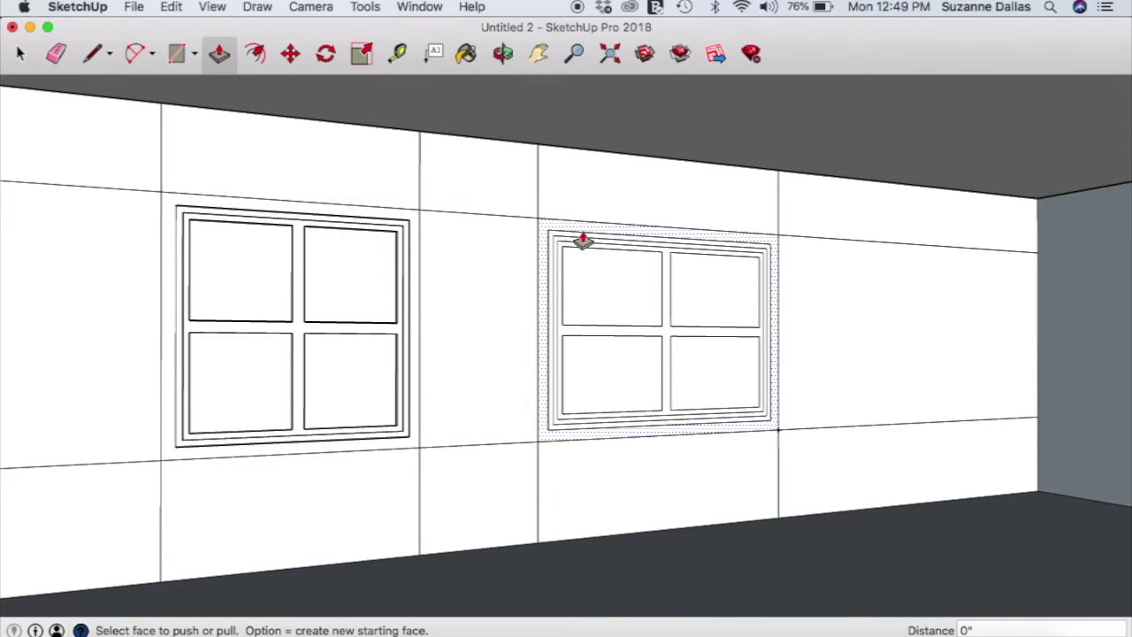
pyautogui.scroll(5, 581, 428)
pyautogui.scroll(-2, 581, 428)
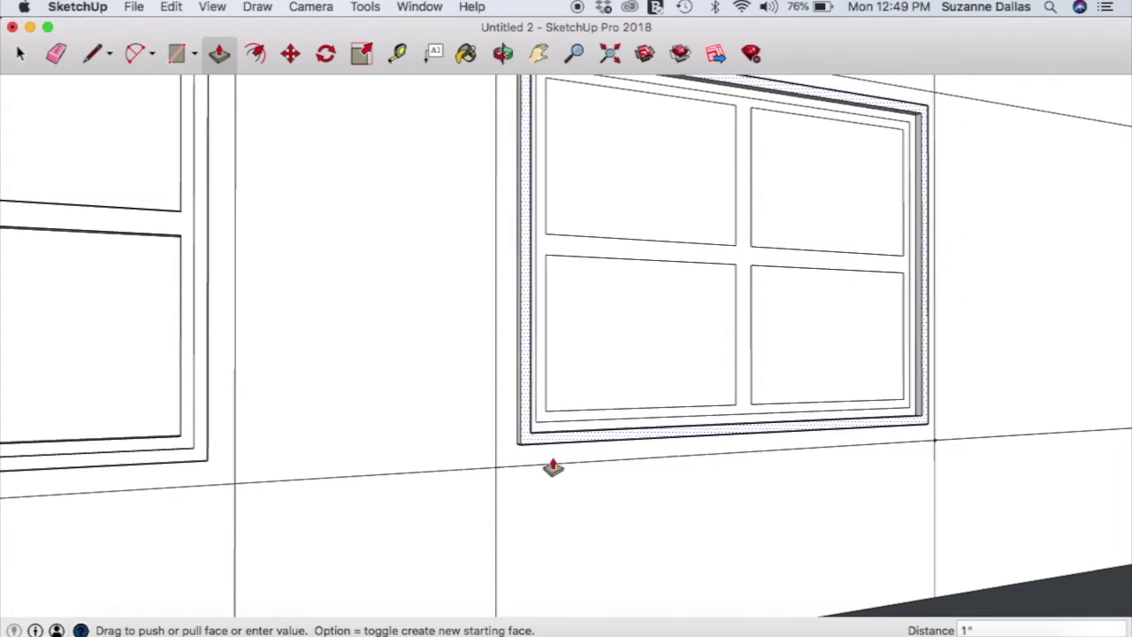
pyautogui.click(203, 458)
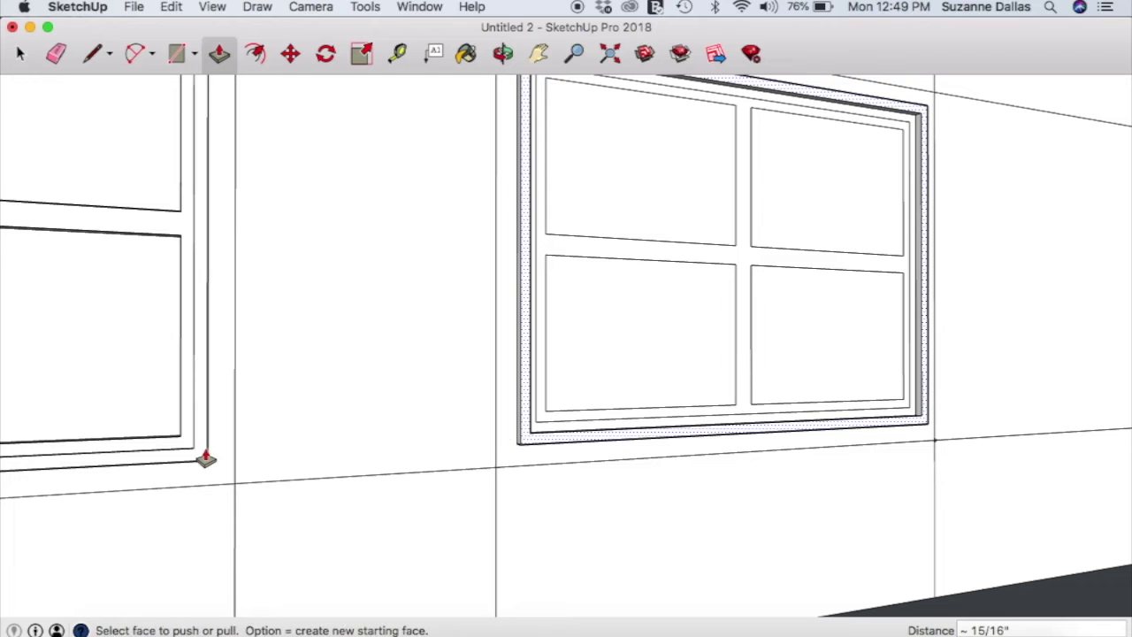
pyautogui.click(552, 433)
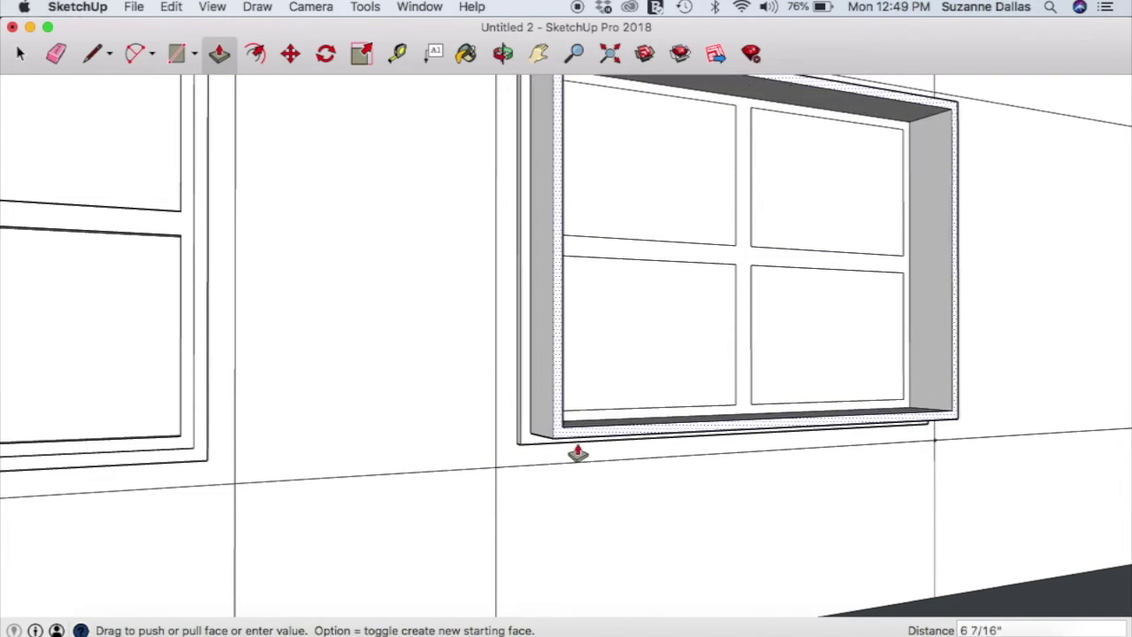
pyautogui.click(179, 432)
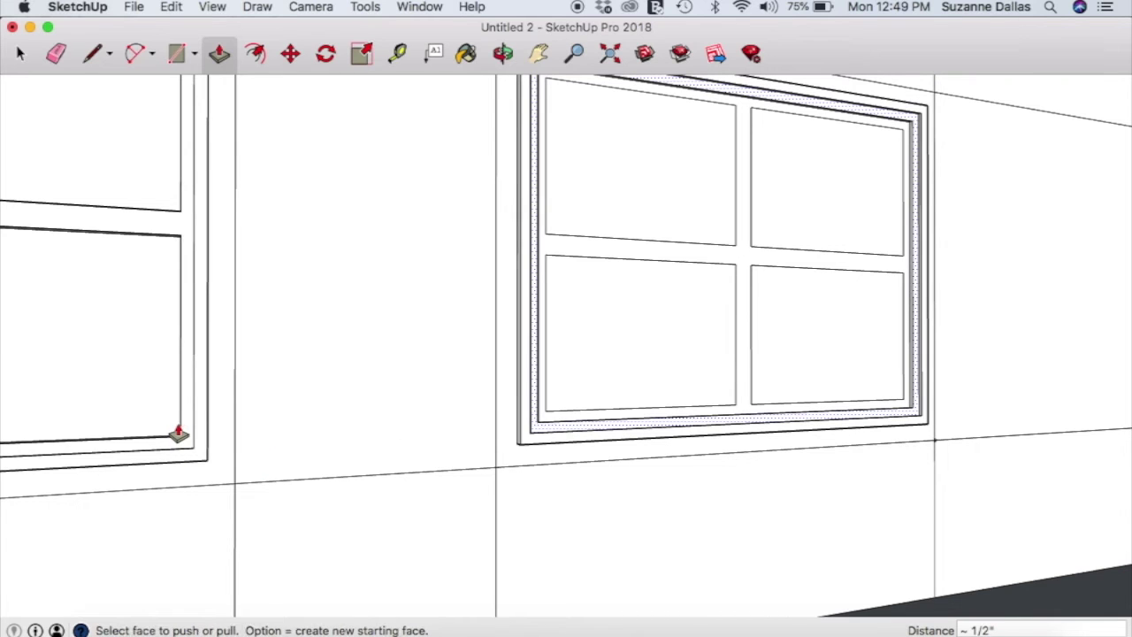
# Push all four panes of the second window inward about 3/4", taking the depth from the existing window's panes
pyautogui.click(571, 325)
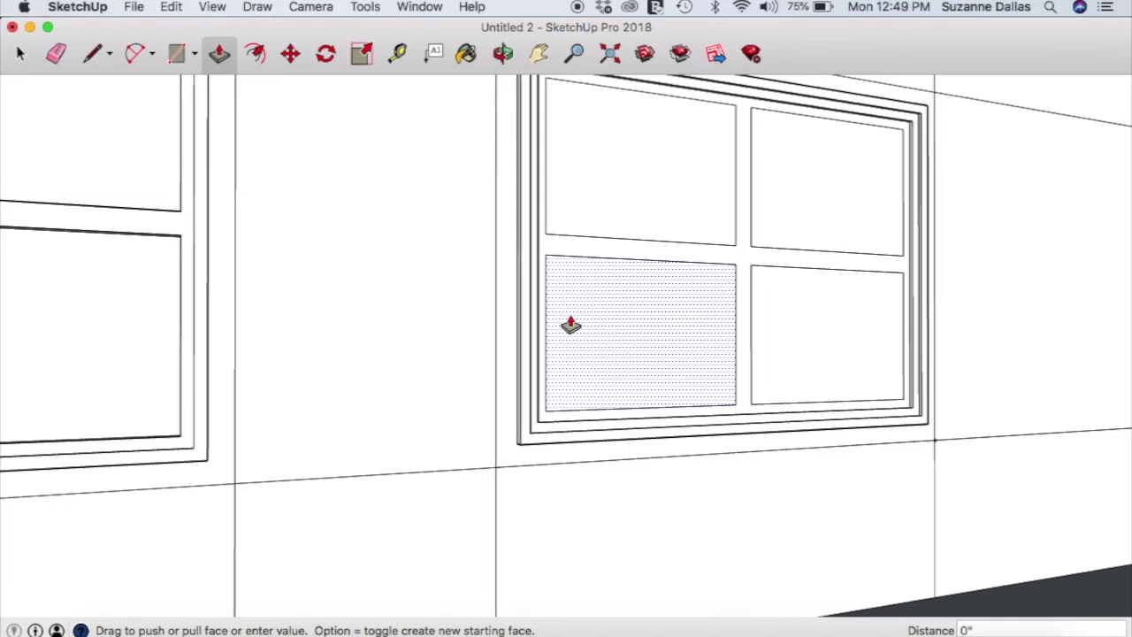
pyautogui.click(177, 374)
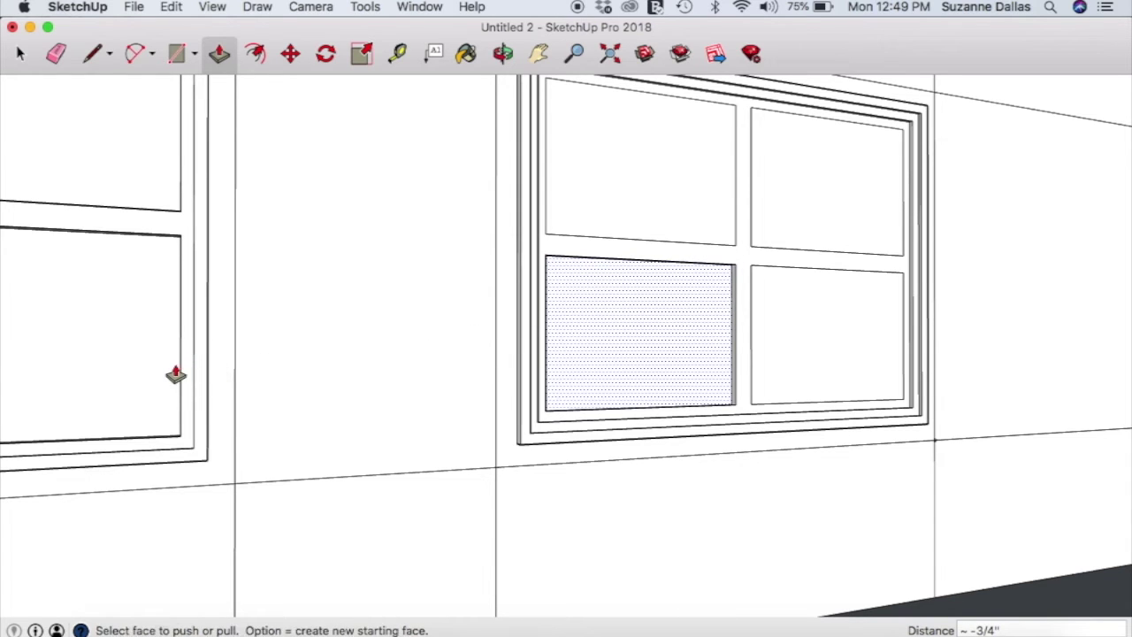
pyautogui.click(821, 177)
pyautogui.click(814, 263)
pyautogui.click(817, 329)
pyautogui.click(817, 330)
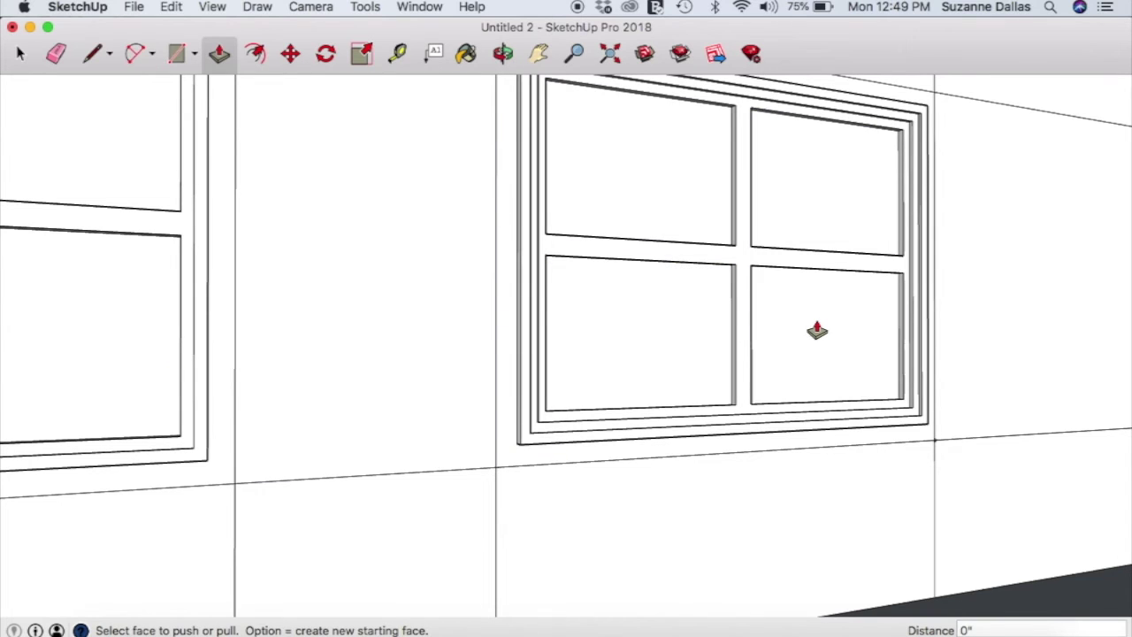
# Measure the widths of both window bays along the sill line, and undo the stray guide placed below it
pyautogui.scroll(-10, 817, 331)
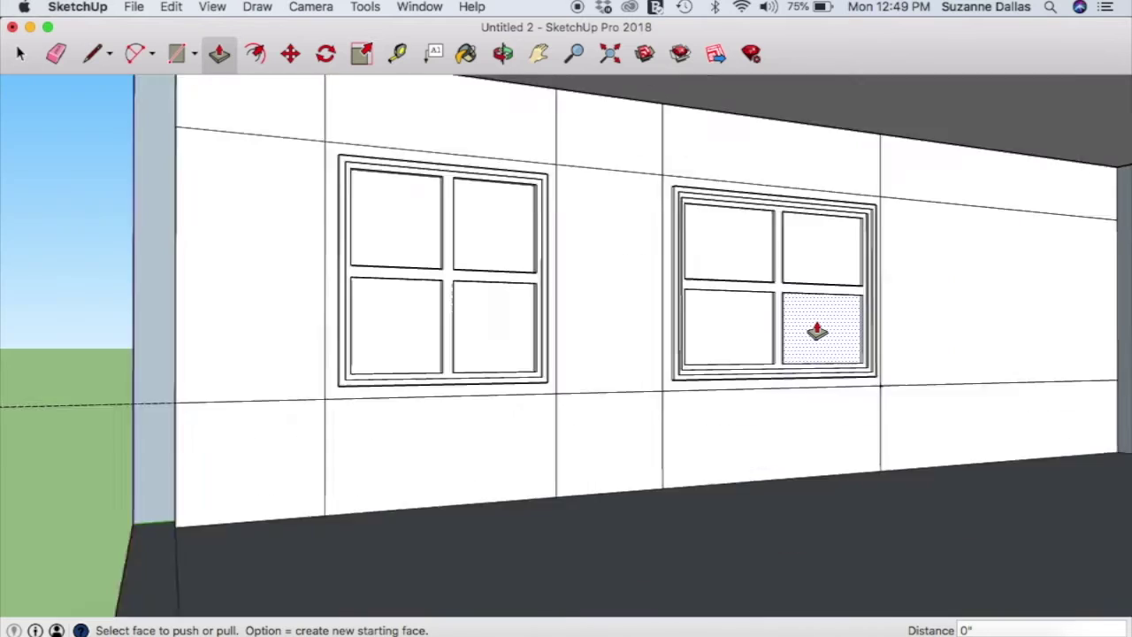
pyautogui.scroll(4, 814, 328)
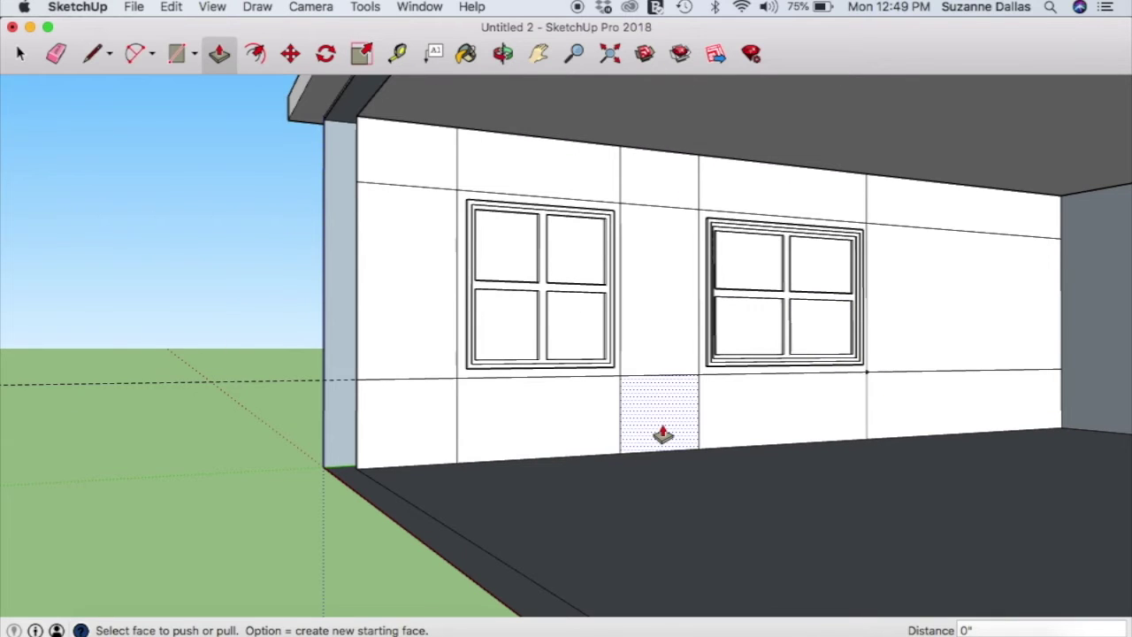
pyautogui.scroll(3, 662, 433)
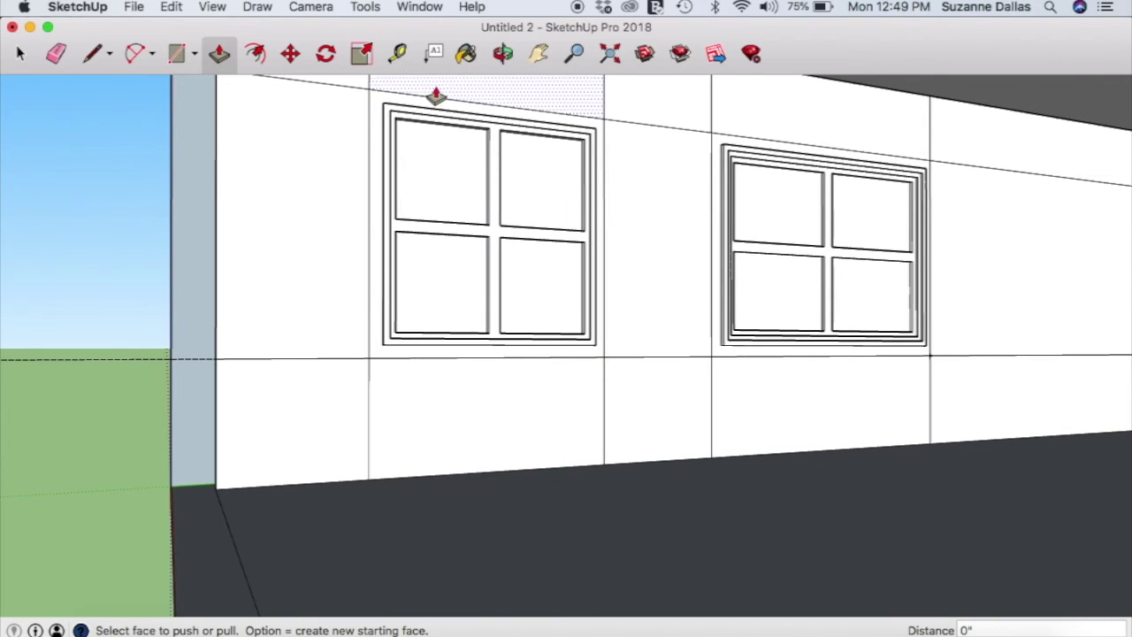
pyautogui.click(503, 53)
pyautogui.moveTo(808, 416); pyautogui.dragTo(717, 440)
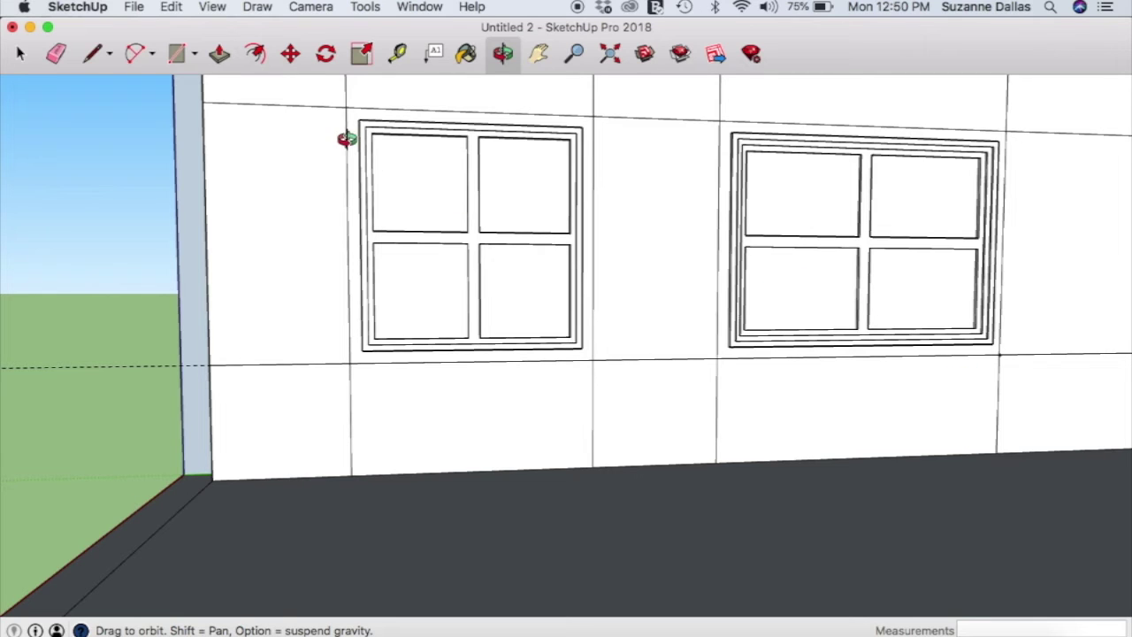
pyautogui.click(396, 55)
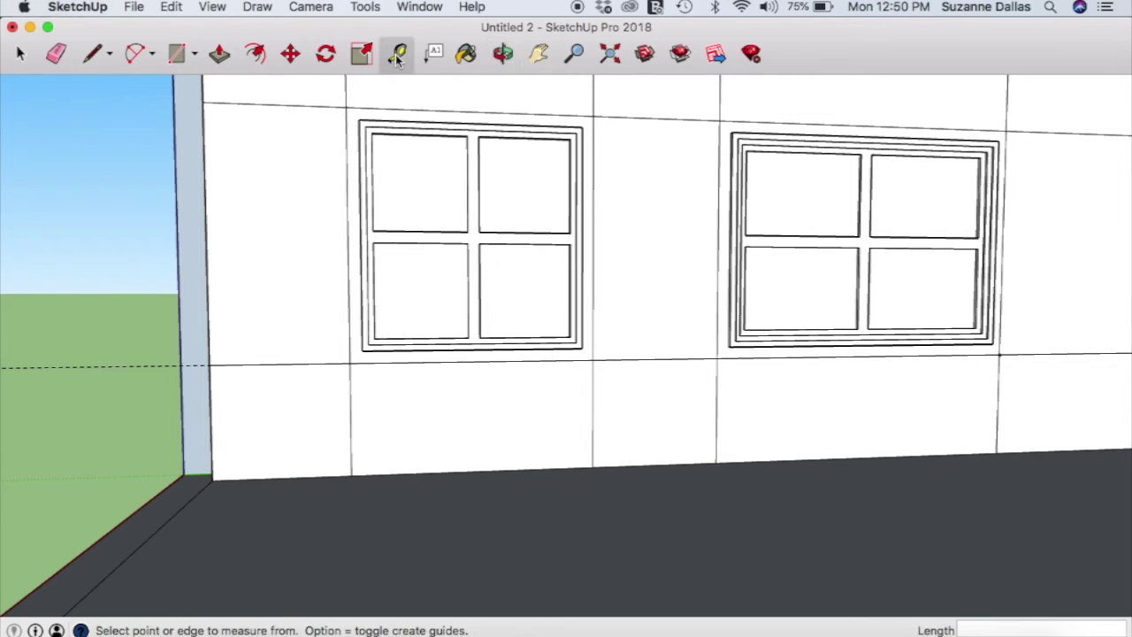
pyautogui.click(349, 363)
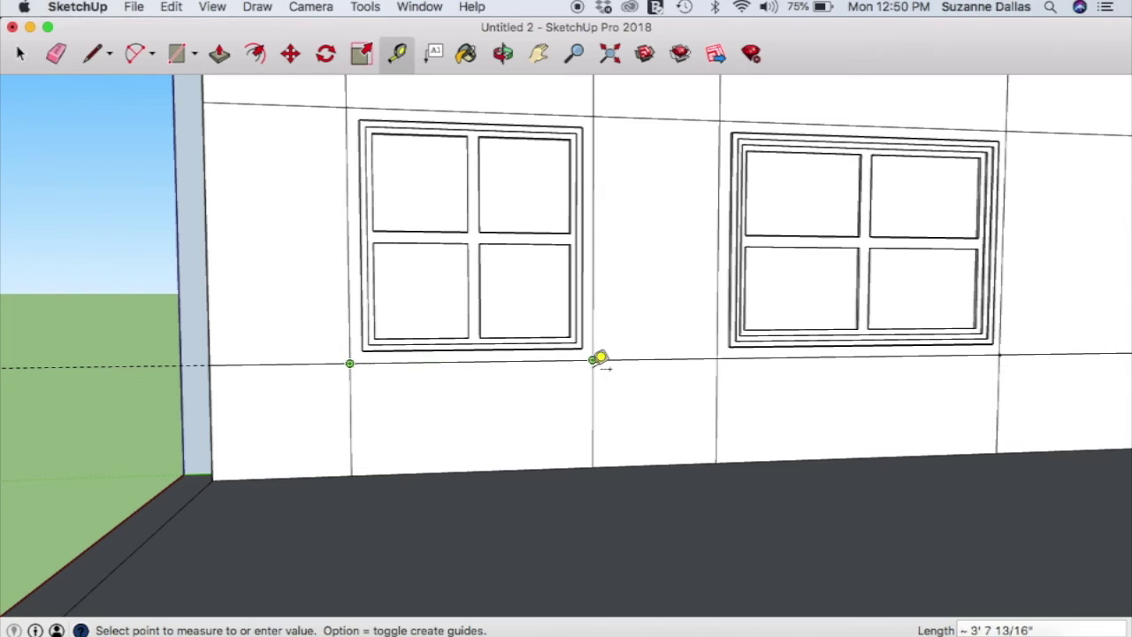
pyautogui.click(594, 359)
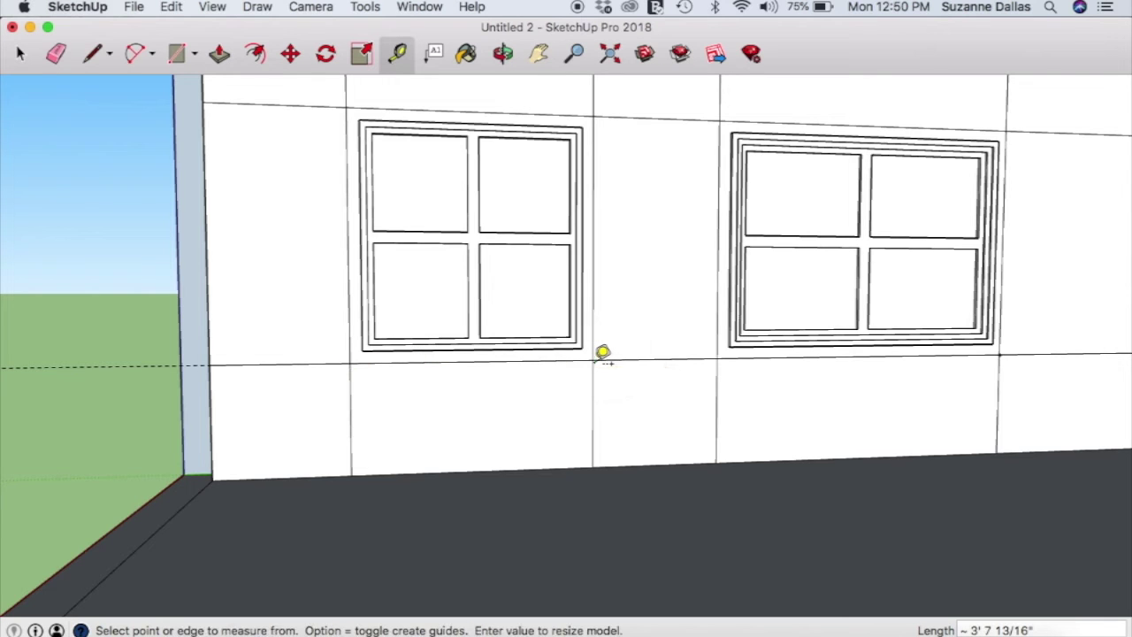
pyautogui.click(716, 357)
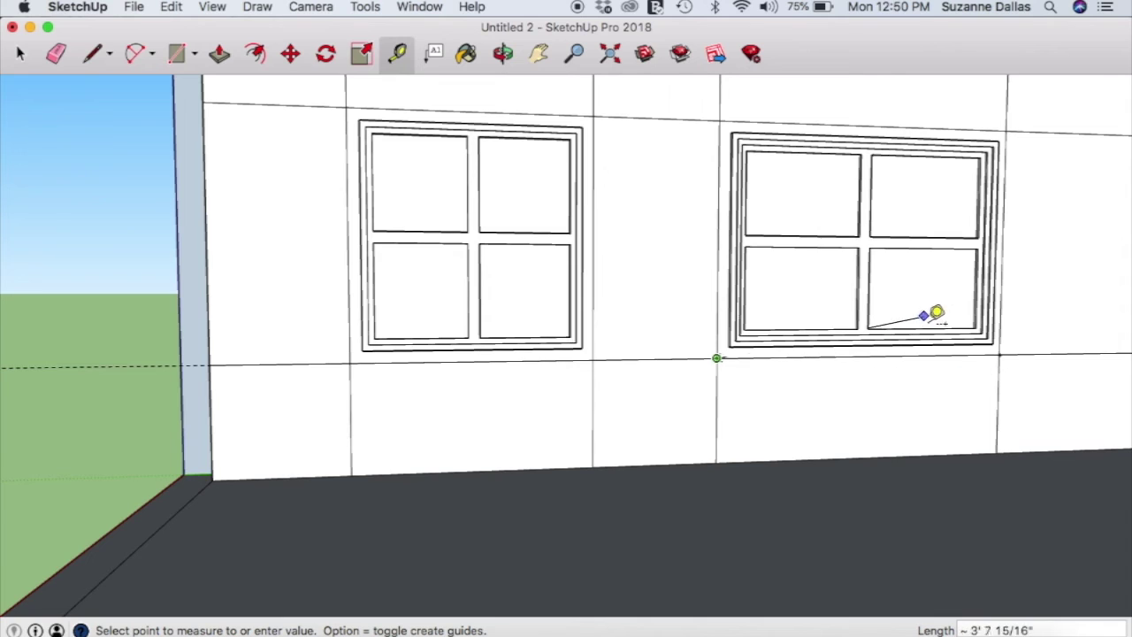
pyautogui.click(651, 403)
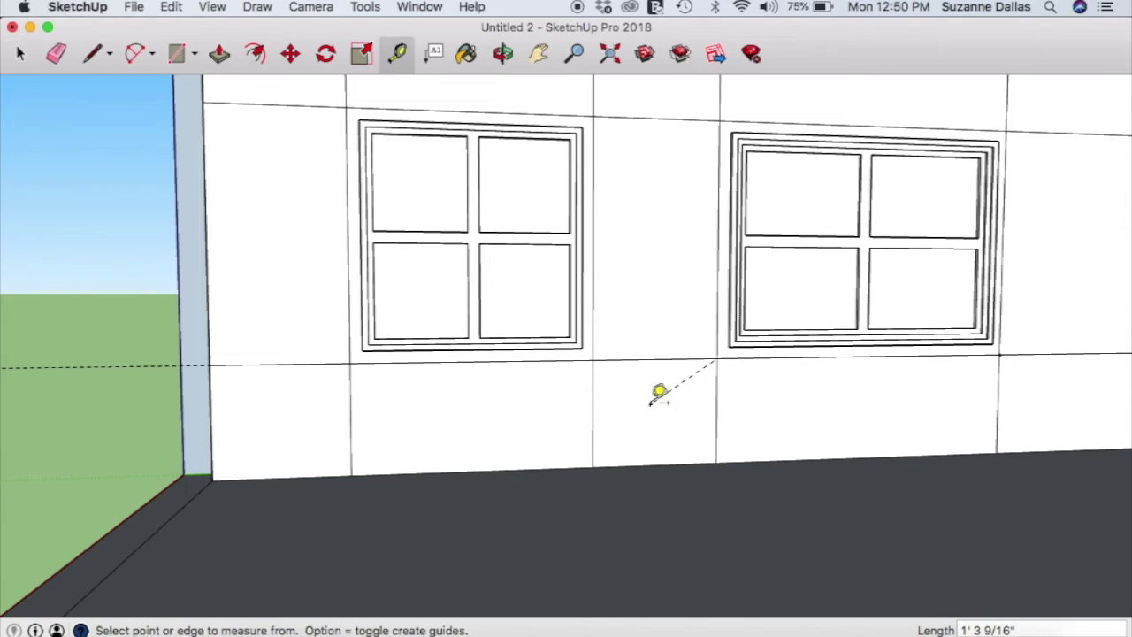
pyautogui.press('z')
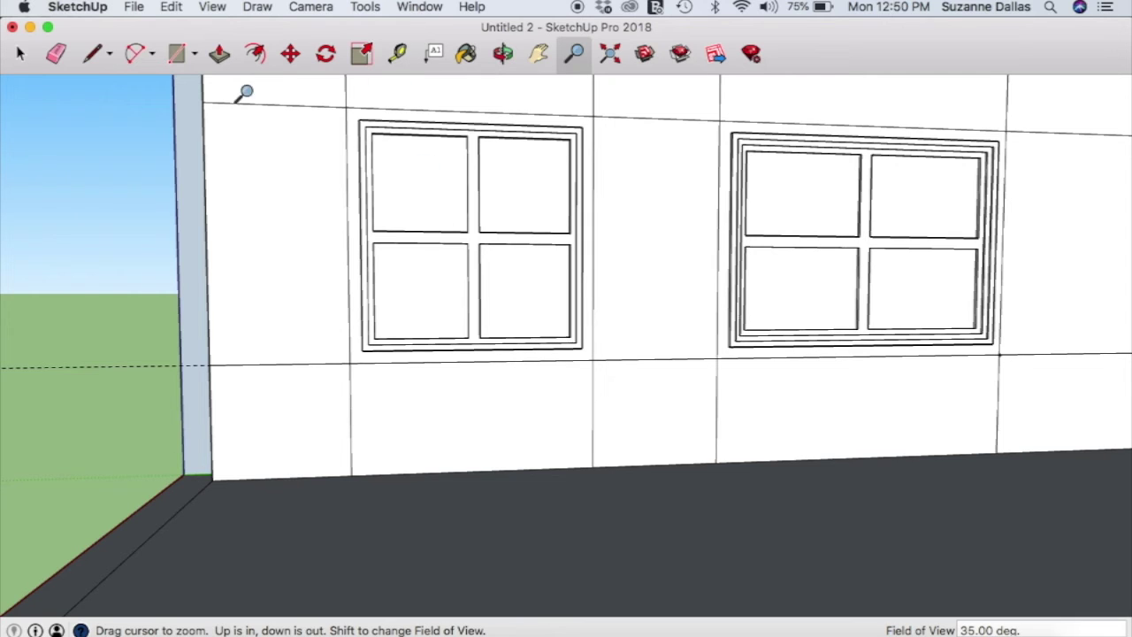
# Paint the first window's upper pane nearest the room's open side with the turquoise translucent glass in the last row of Glass and Mirrors
pyautogui.click(21, 55)
pyautogui.click(418, 211)
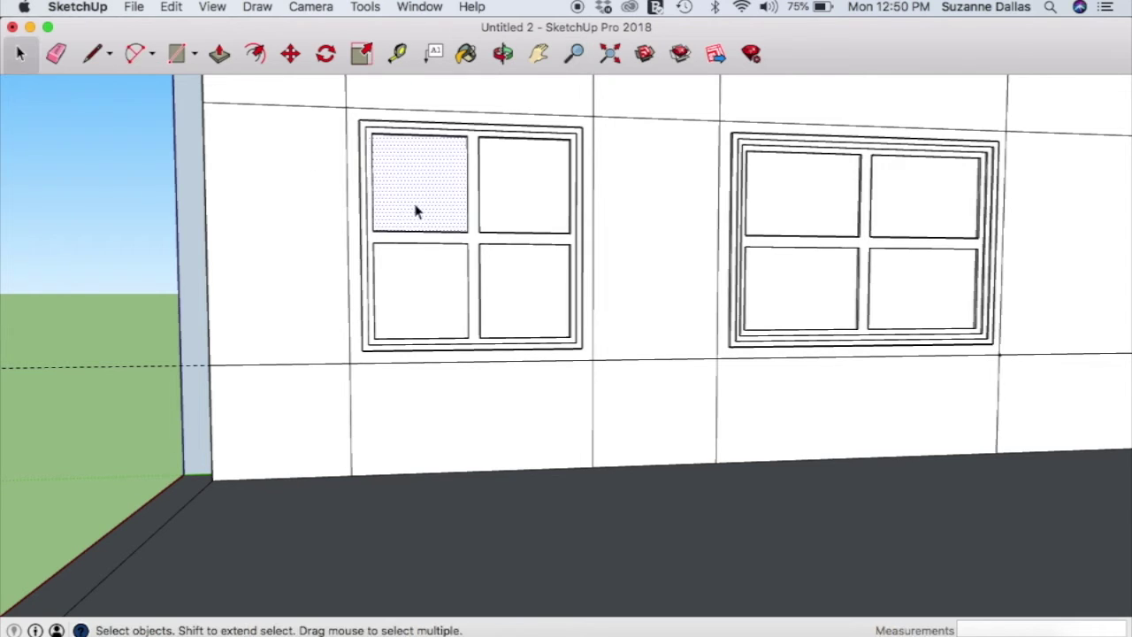
pyautogui.click(366, 6)
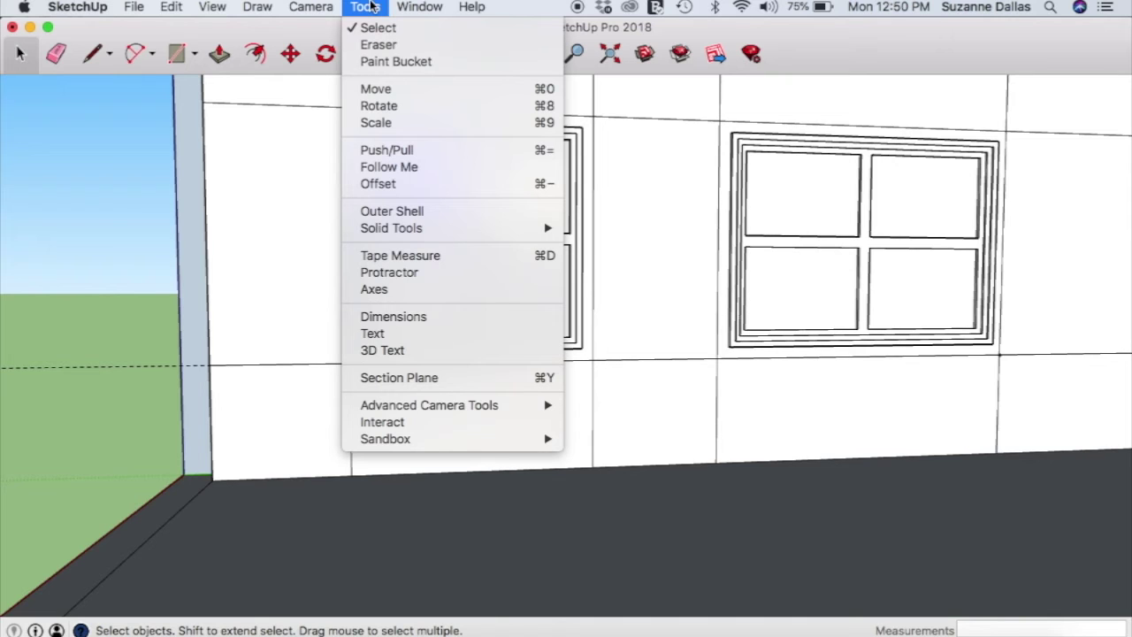
pyautogui.moveTo(434, 9)
pyautogui.click(297, 36)
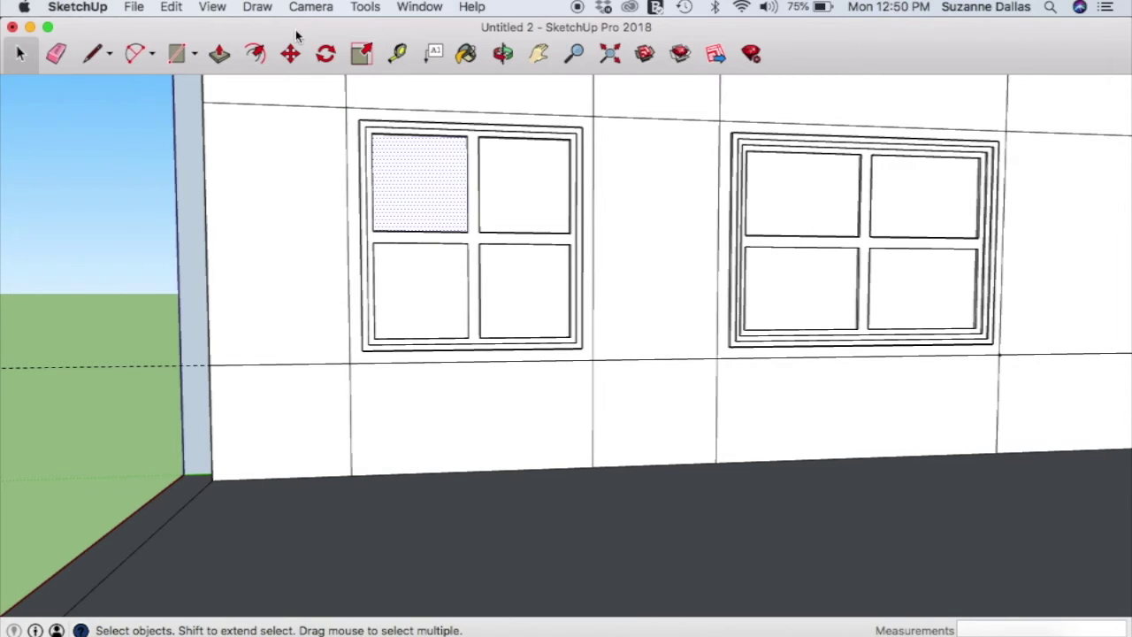
pyautogui.click(469, 54)
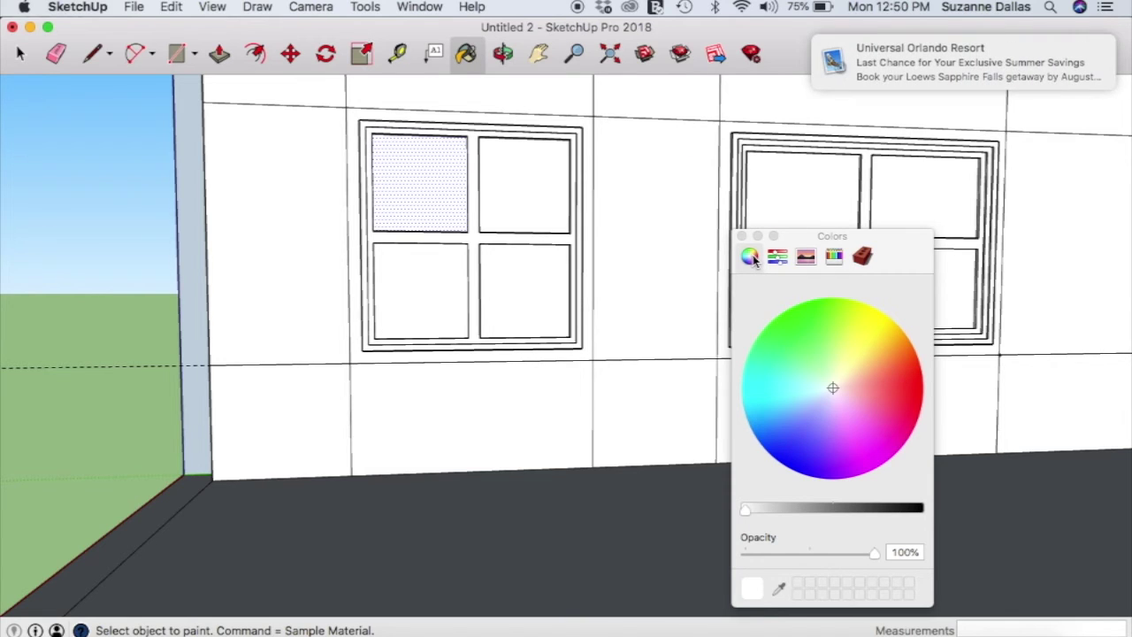
pyautogui.click(806, 257)
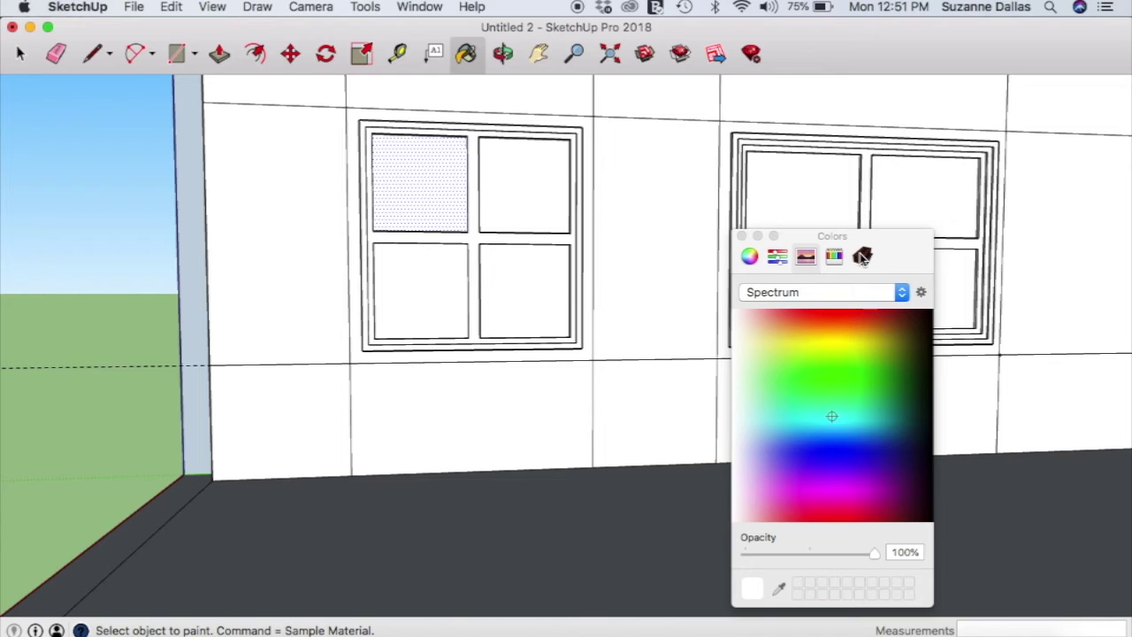
pyautogui.click(864, 256)
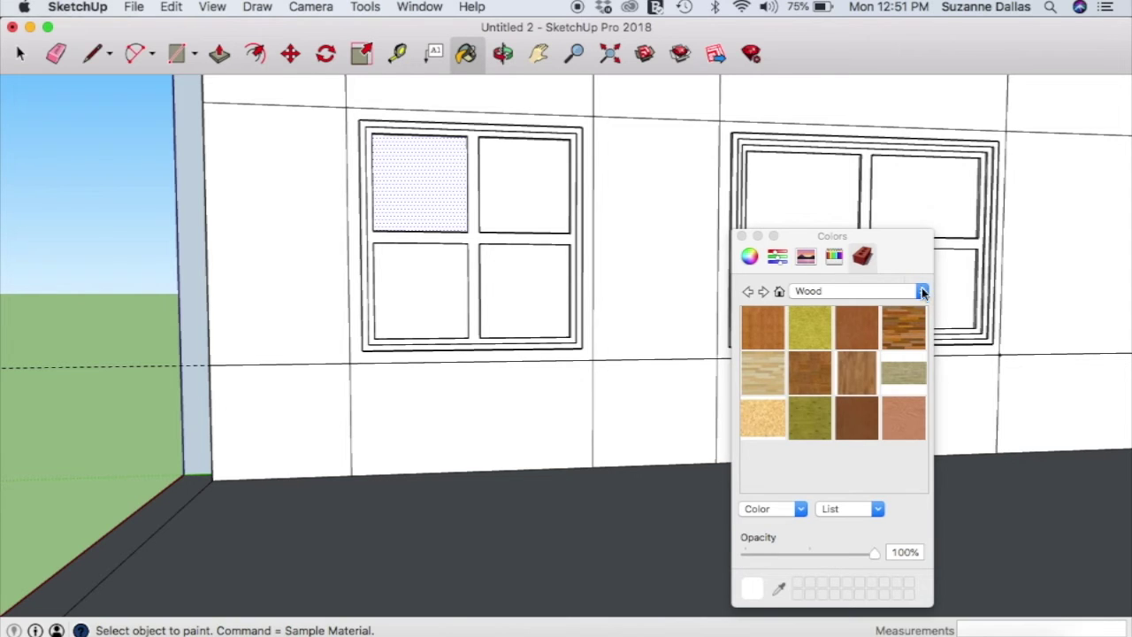
pyautogui.click(921, 293)
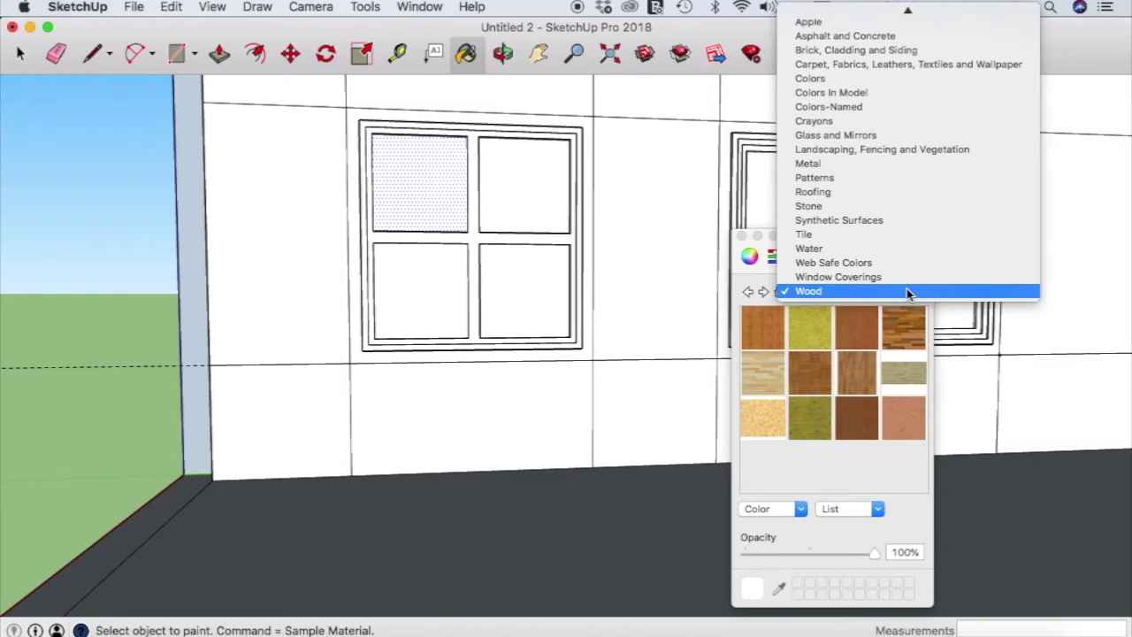
pyautogui.click(875, 139)
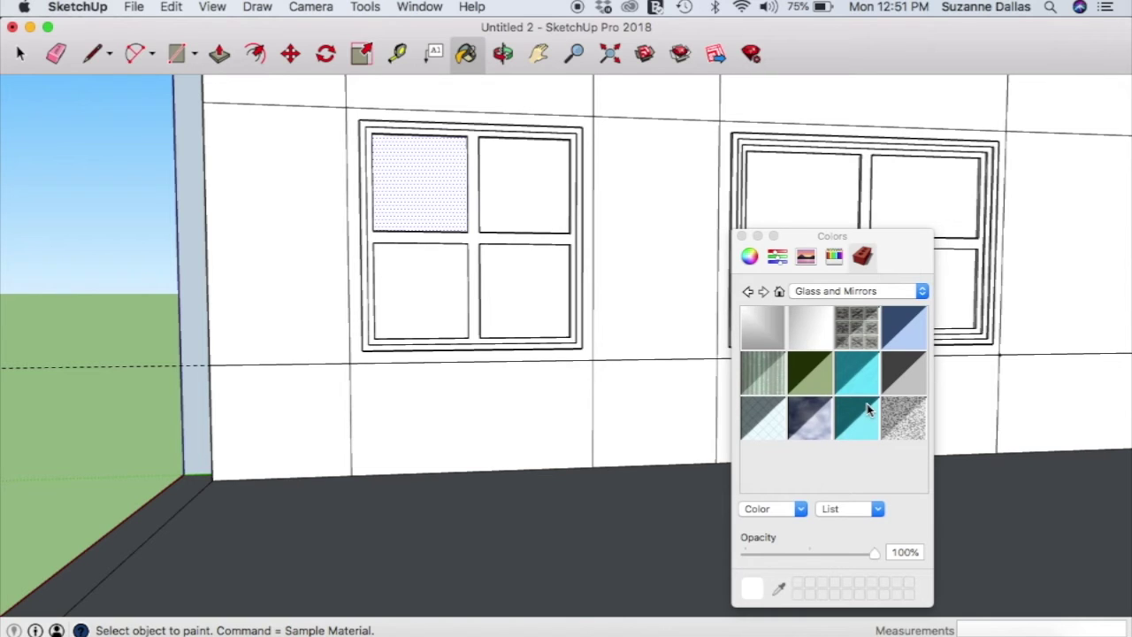
pyautogui.click(866, 403)
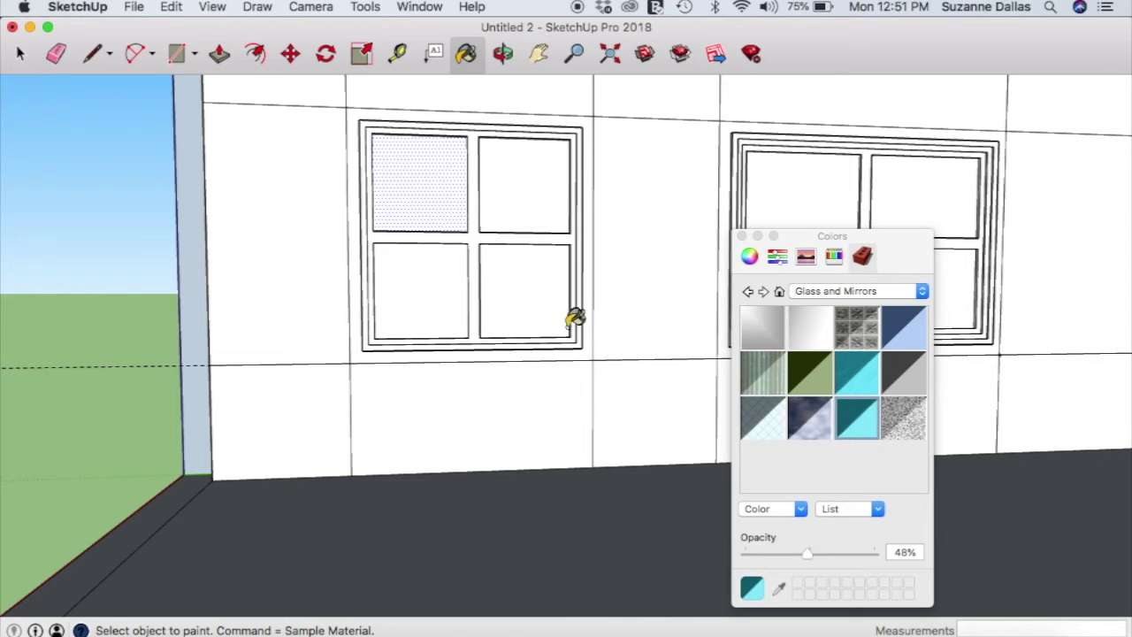
pyautogui.click(420, 199)
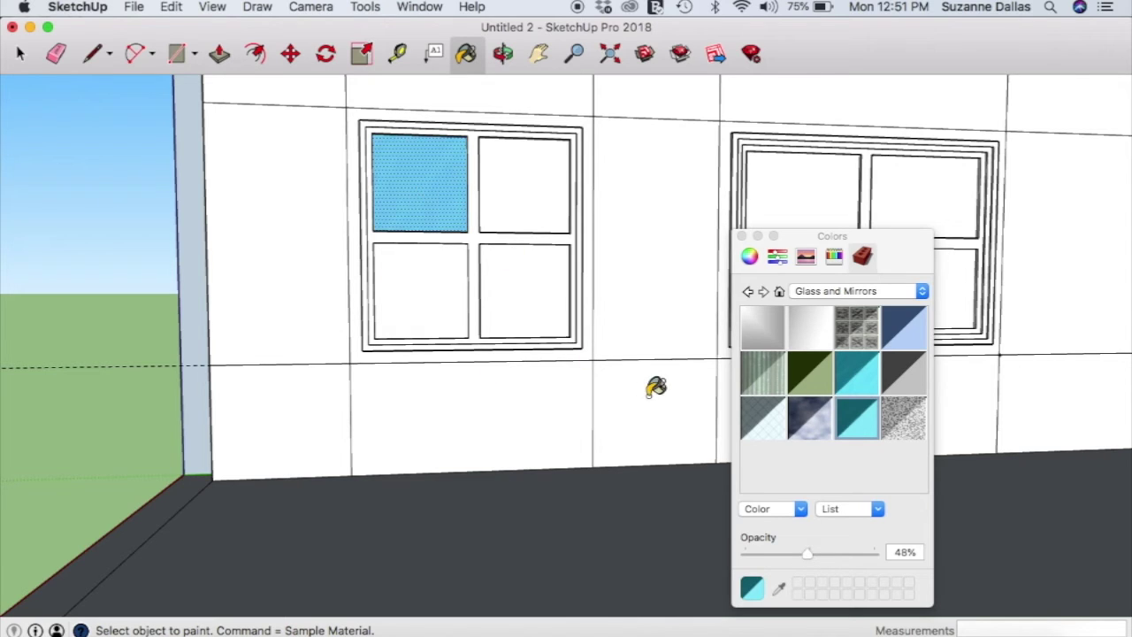
# Paint the first window's three remaining panes with the same turquoise translucent glass
pyautogui.click(430, 299)
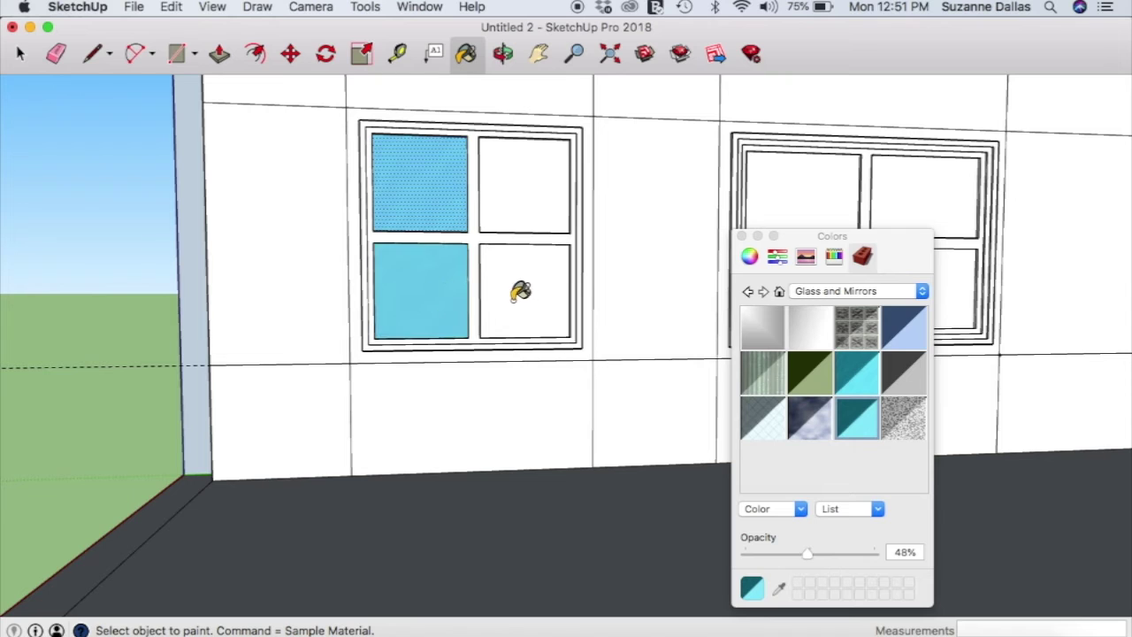
pyautogui.click(523, 290)
pyautogui.click(521, 179)
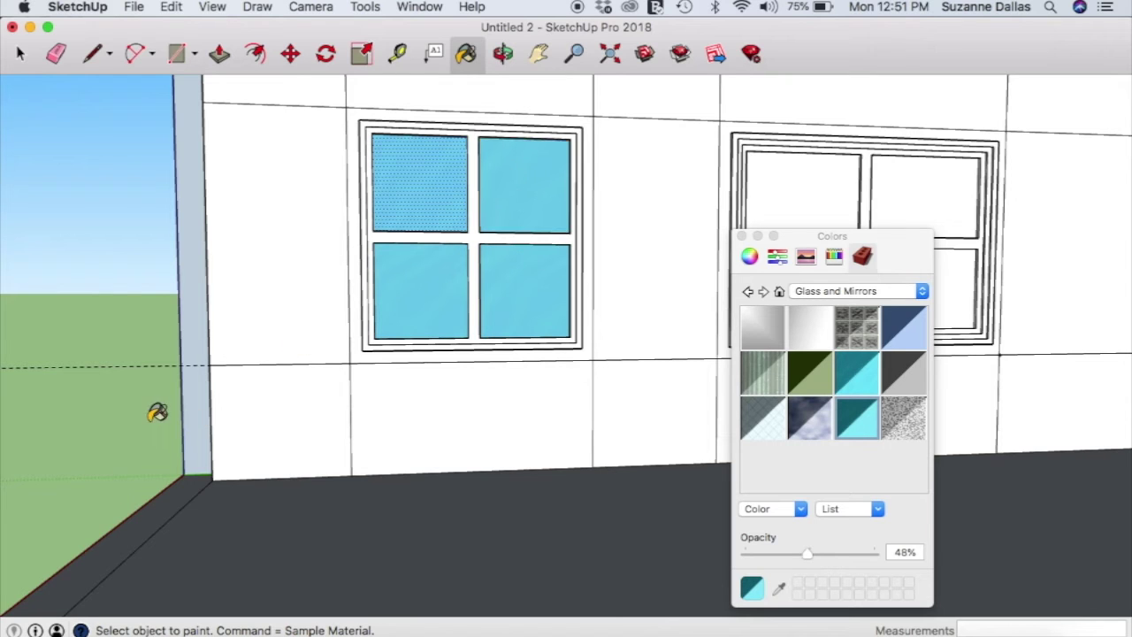
# Delete the exterior face covering the side wall so the windows can be seen from outside
pyautogui.click(502, 54)
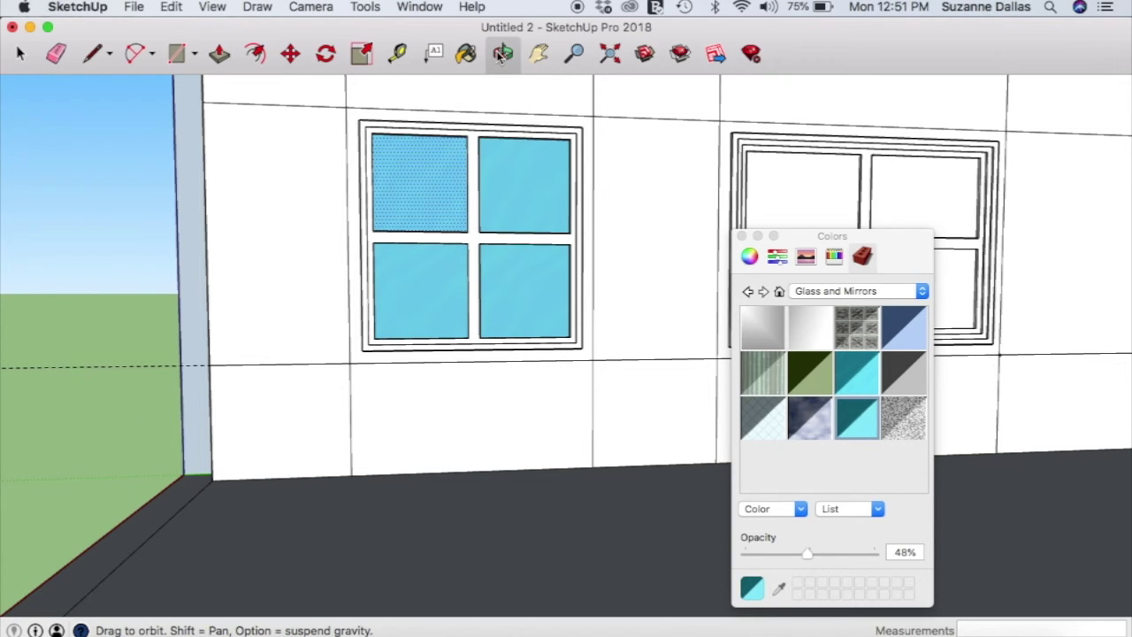
pyautogui.moveTo(240, 472); pyautogui.dragTo(828, 498)
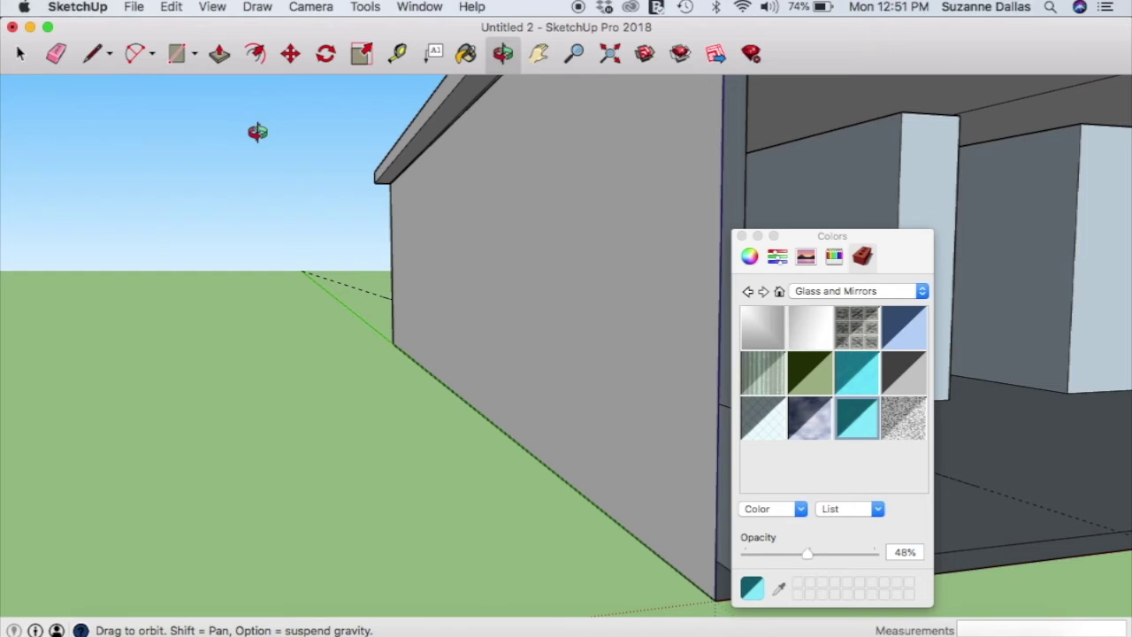
pyautogui.click(22, 55)
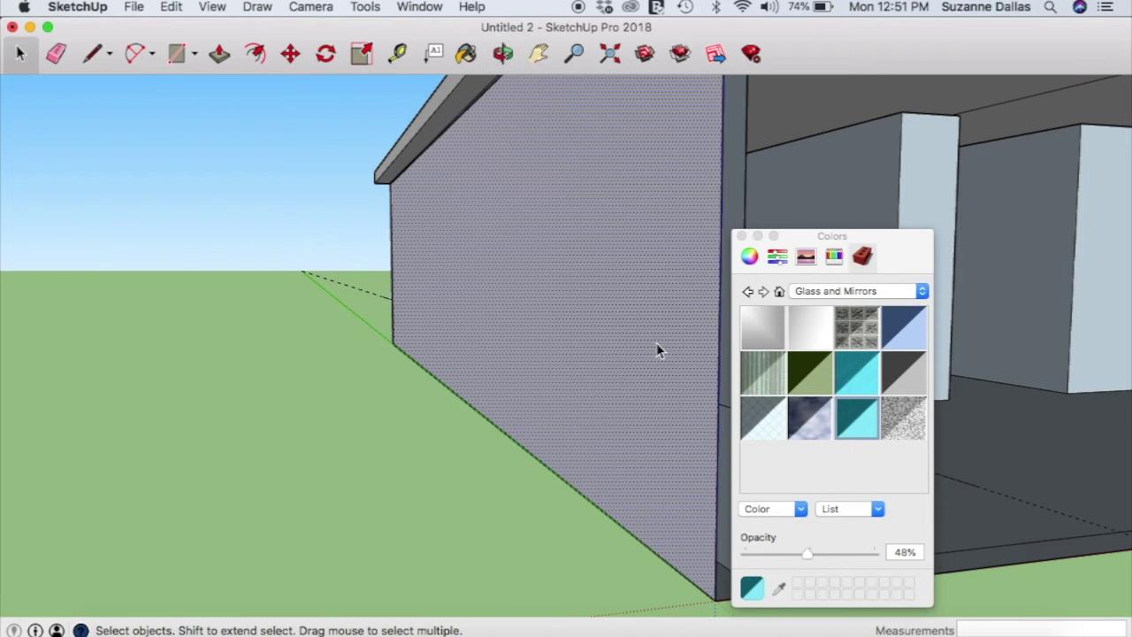
pyautogui.moveTo(324, 399); pyautogui.dragTo(434, 411)
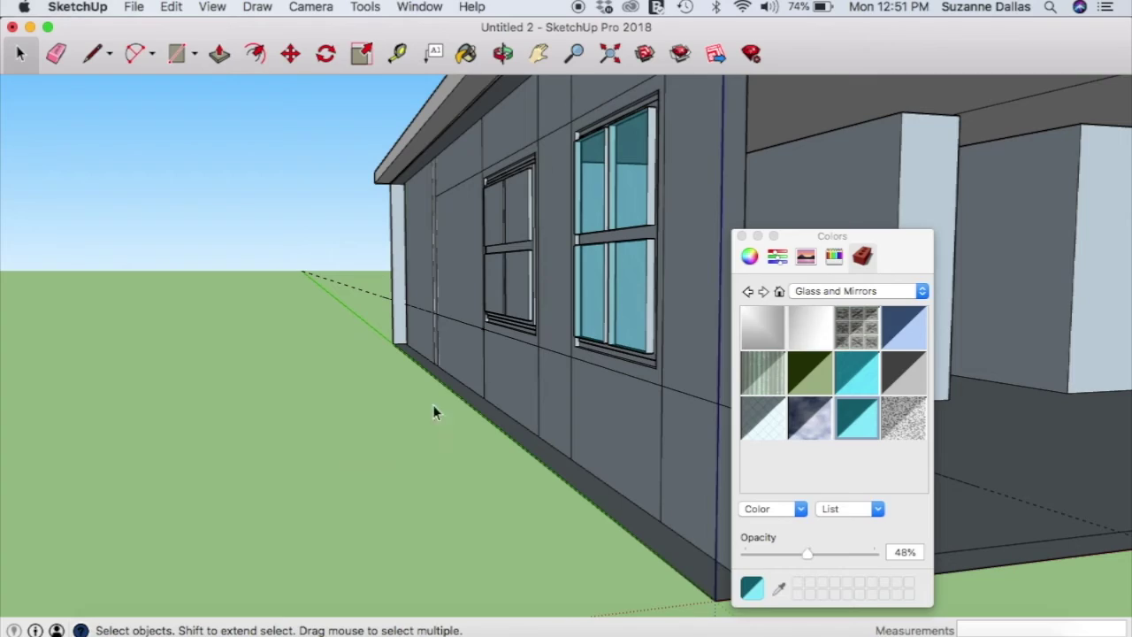
pyautogui.click(503, 55)
pyautogui.moveTo(267, 366); pyautogui.dragTo(321, 430)
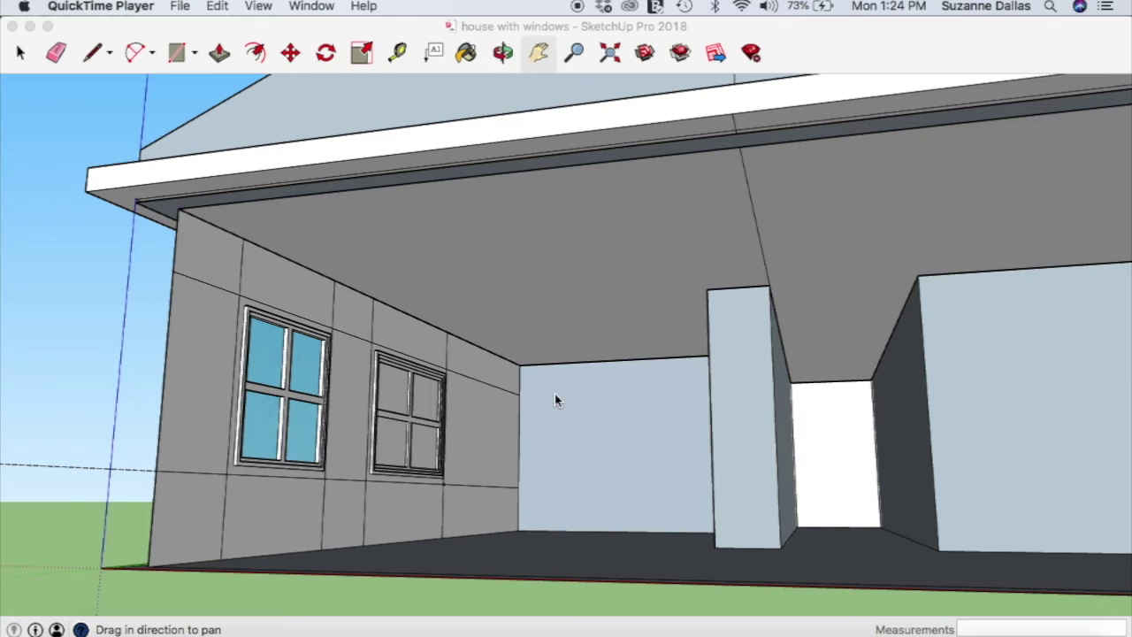
# Paint all four panes of the second window with the turquoise translucent glass from Glass and Mirrors
pyautogui.click(466, 53)
pyautogui.click(399, 376)
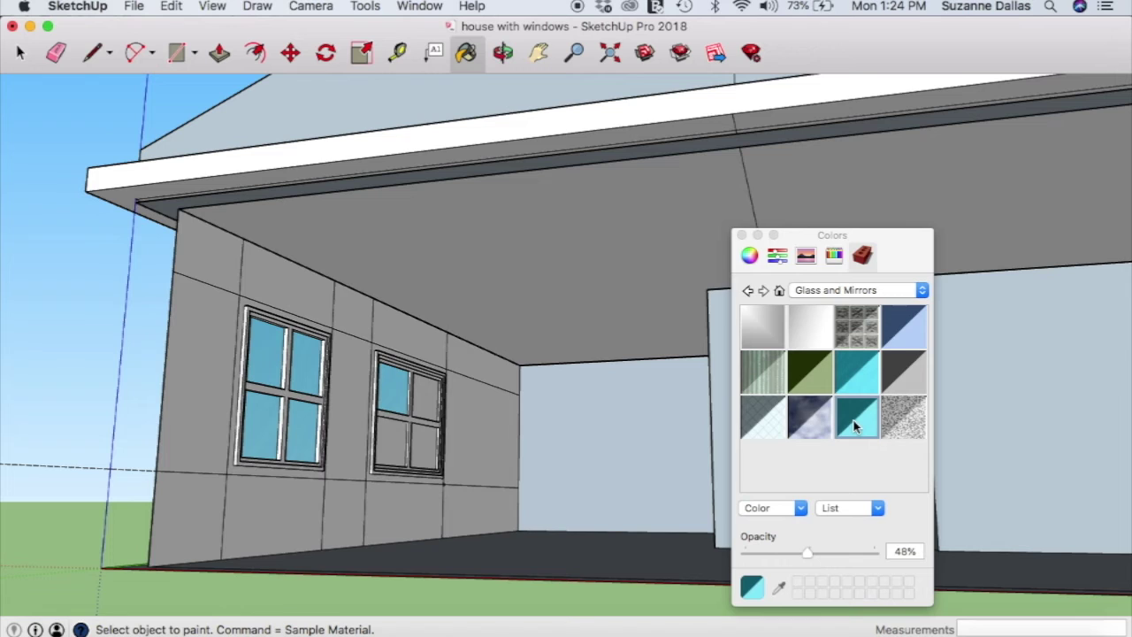
pyautogui.click(430, 394)
pyautogui.click(400, 439)
pyautogui.click(431, 437)
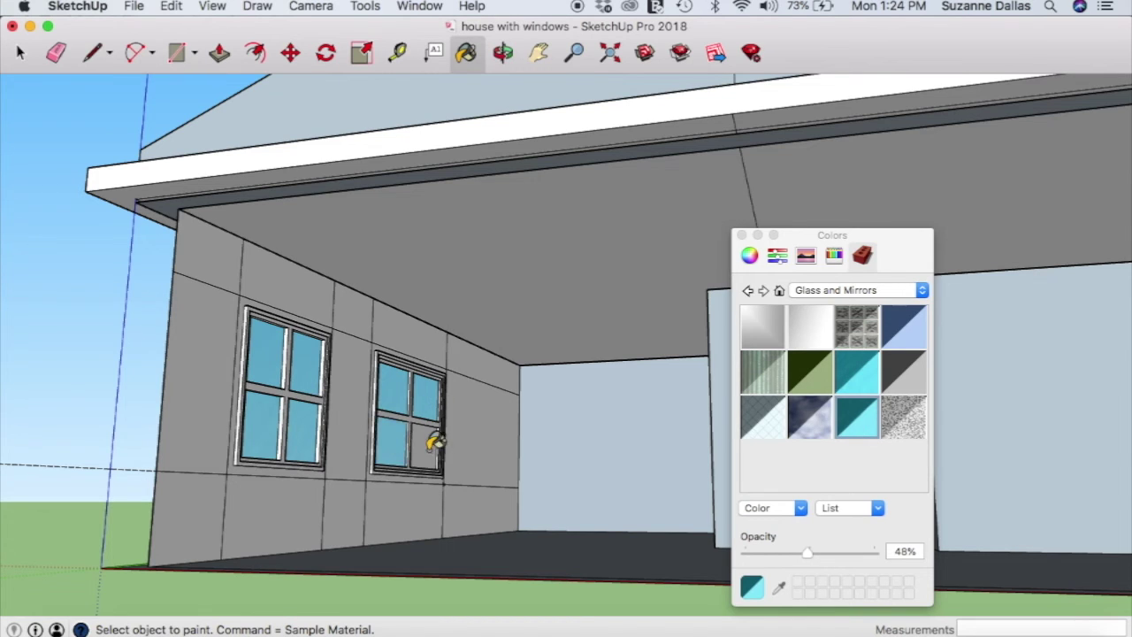
pyautogui.click(742, 236)
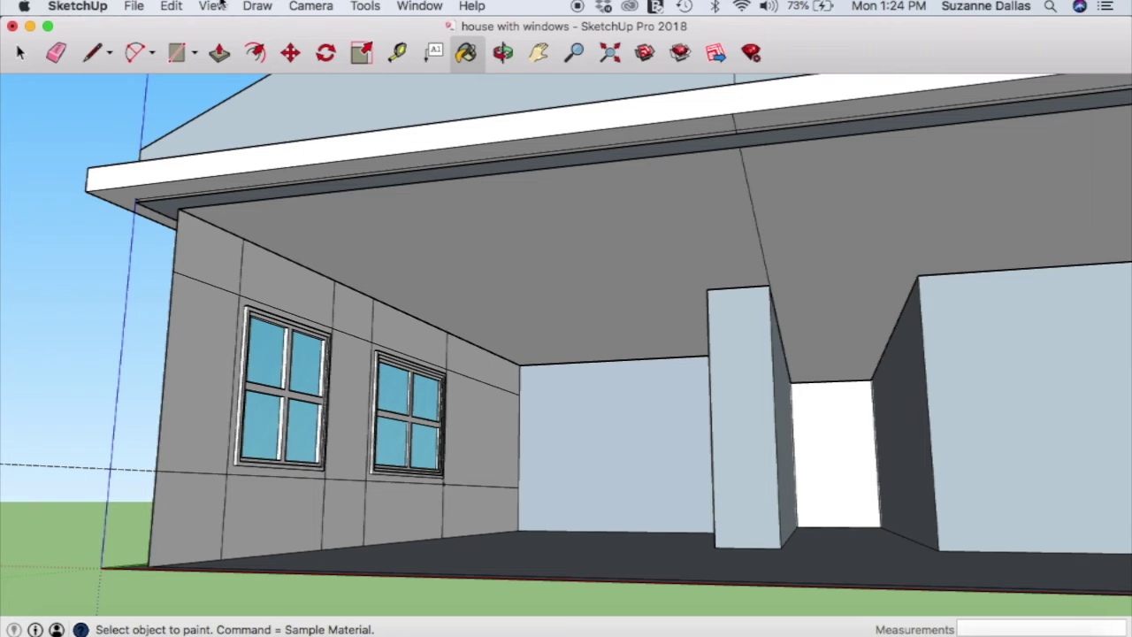
# Delete all construction guides from the model
pyautogui.click(134, 6)
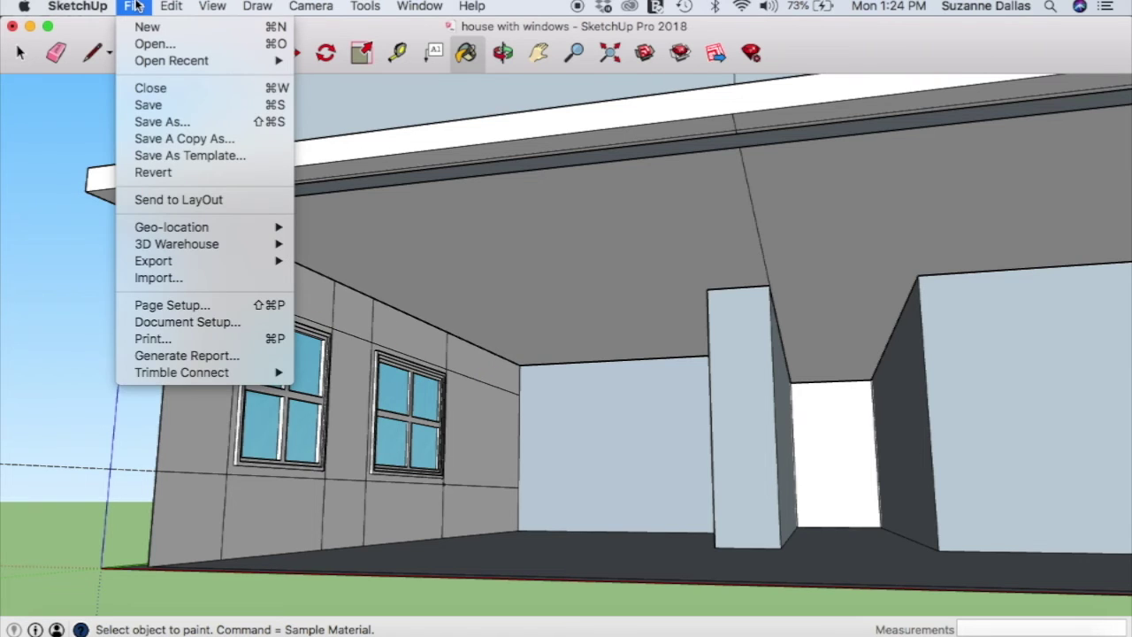
pyautogui.moveTo(168, 6)
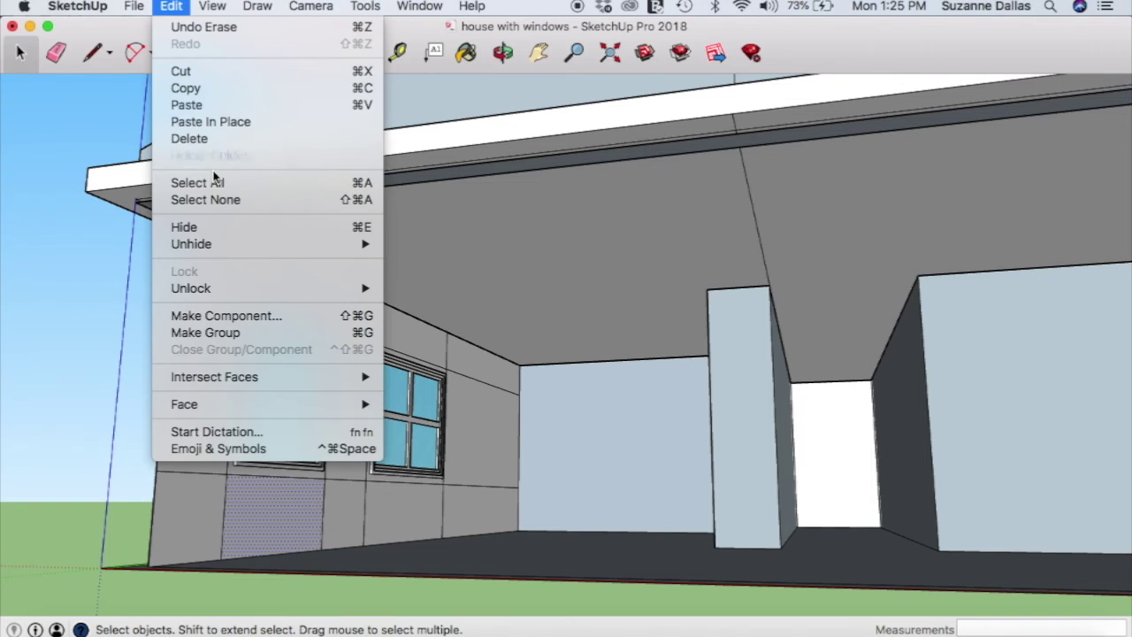
pyautogui.click(212, 157)
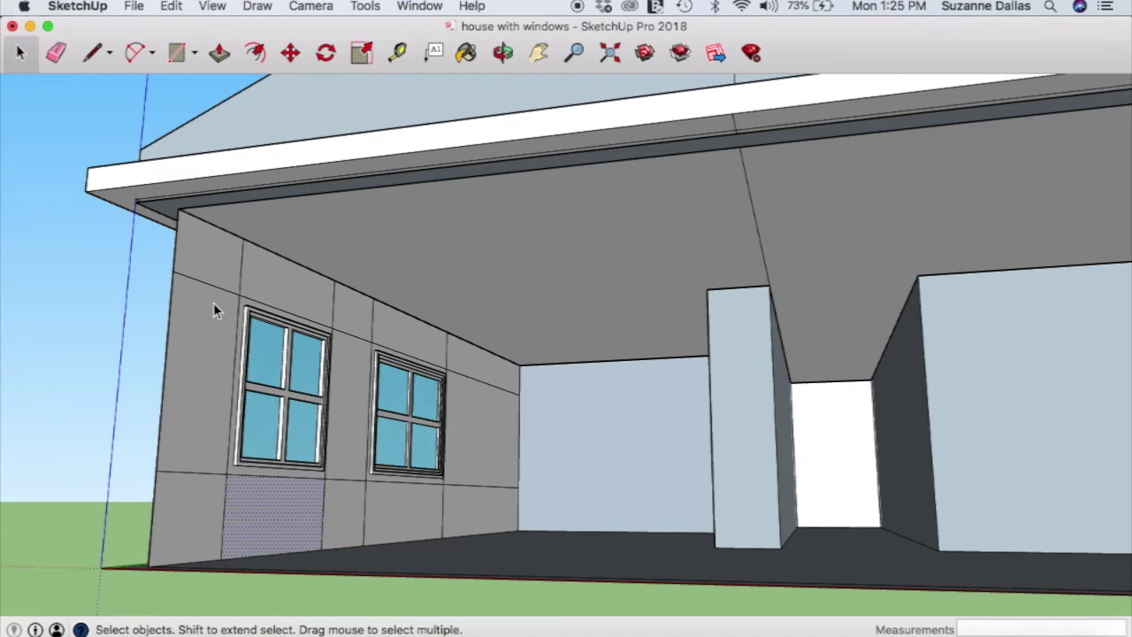
# Erase the layout lines across the side wall, keeping only the rectangular outline around each window
pyautogui.click(58, 55)
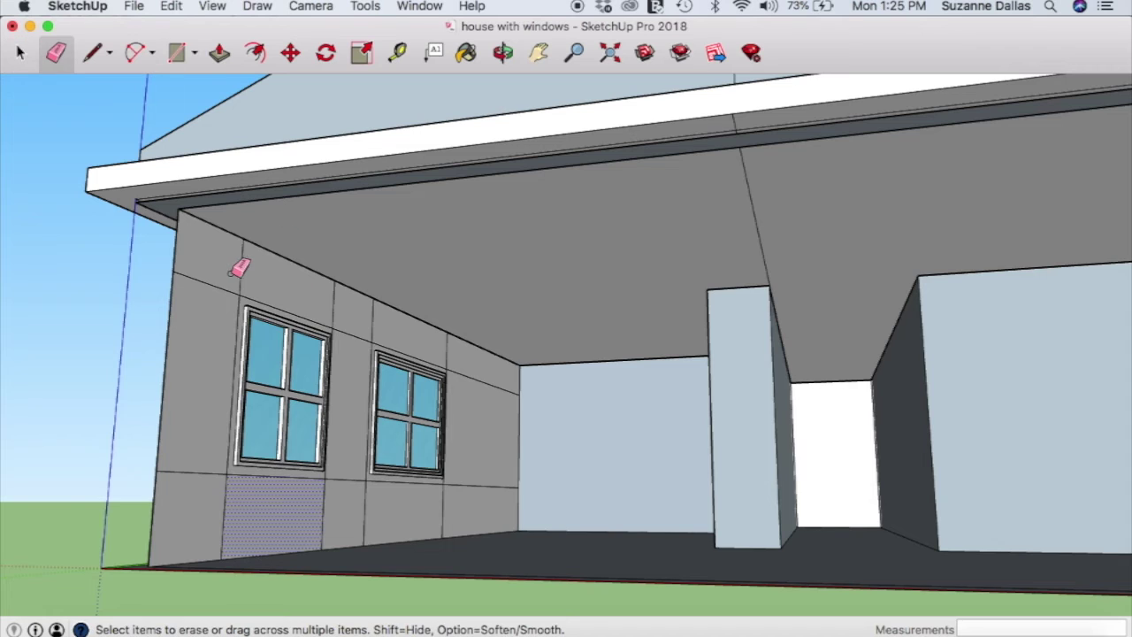
pyautogui.moveTo(233, 268)
pyautogui.mouseDown()
pyautogui.moveTo(309, 283)
pyautogui.moveTo(451, 344)
pyautogui.moveTo(480, 374)
pyautogui.moveTo(480, 511)
pyautogui.moveTo(450, 524)
pyautogui.moveTo(253, 517)
pyautogui.moveTo(197, 494)
pyautogui.moveTo(176, 458)
pyautogui.mouseUp()
pyautogui.moveTo(212, 301)
pyautogui.mouseDown()
pyautogui.moveTo(218, 271)
pyautogui.moveTo(356, 320)
pyautogui.mouseUp()
pyautogui.moveTo(363, 352); pyautogui.dragTo(354, 470)
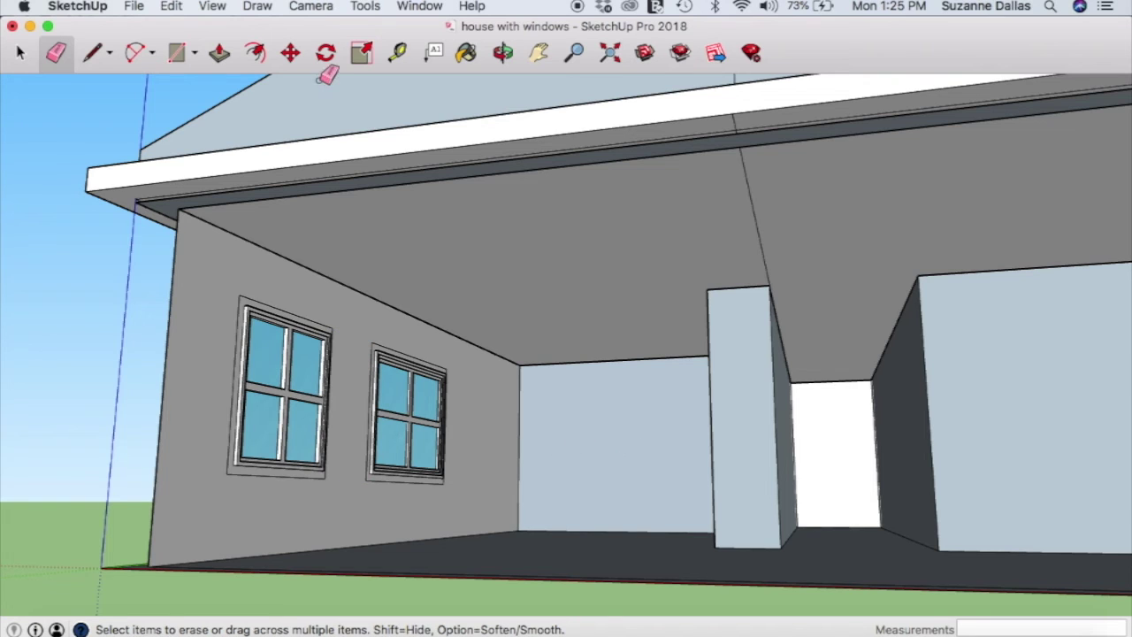
# Paint the side wall around the windows with the dark gray Color M06 from the Colors collection
pyautogui.click(466, 52)
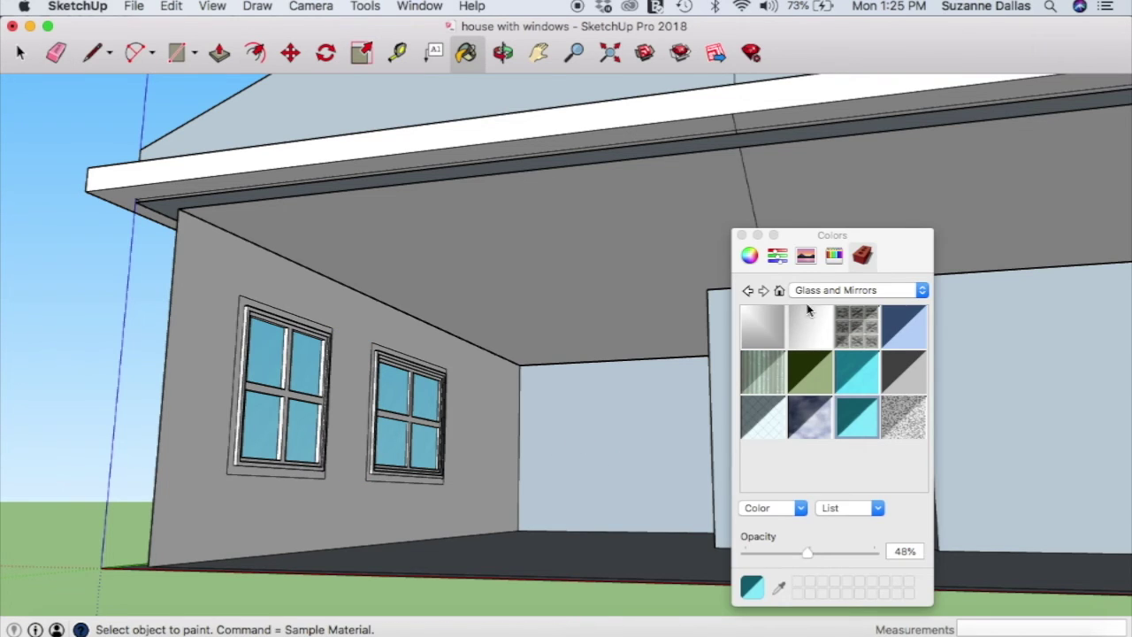
pyautogui.click(921, 292)
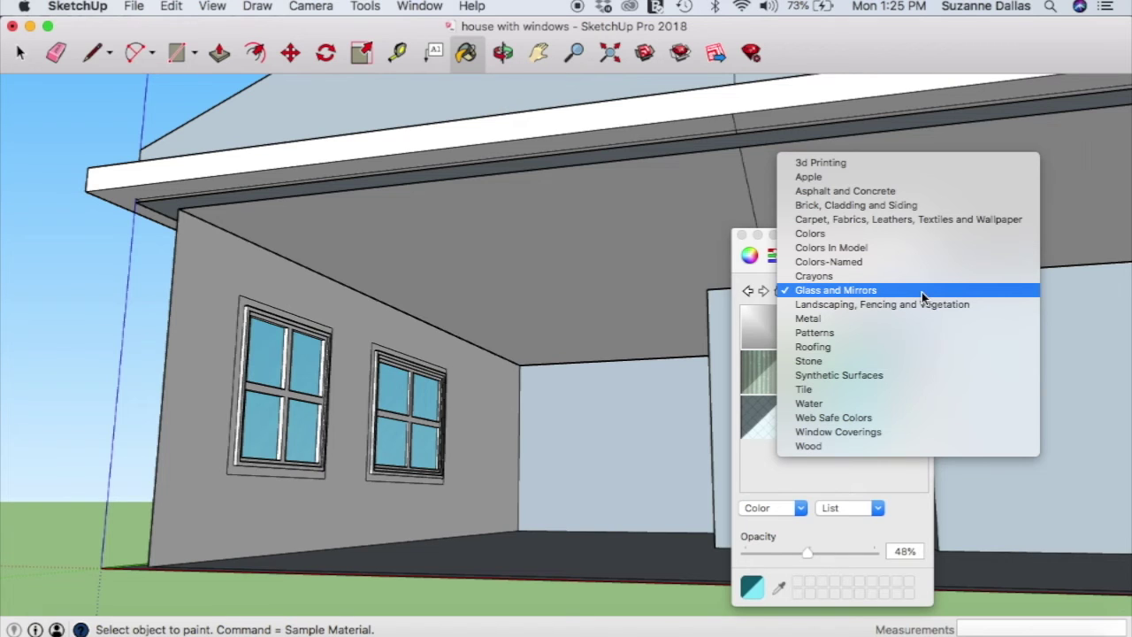
pyautogui.click(856, 238)
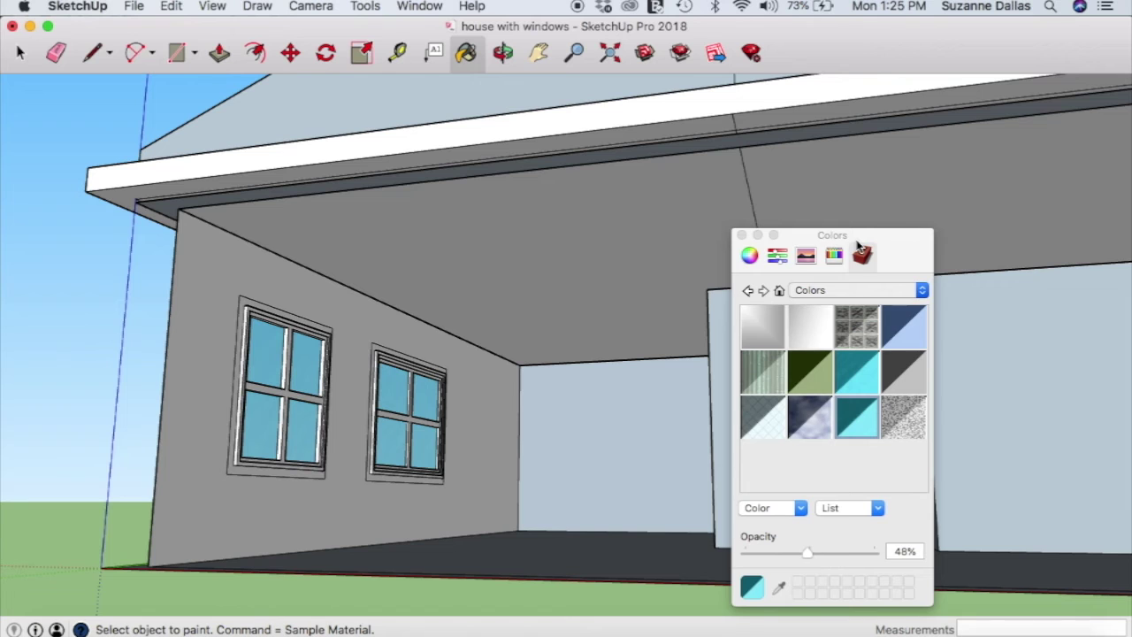
pyautogui.scroll(-10, 868, 427)
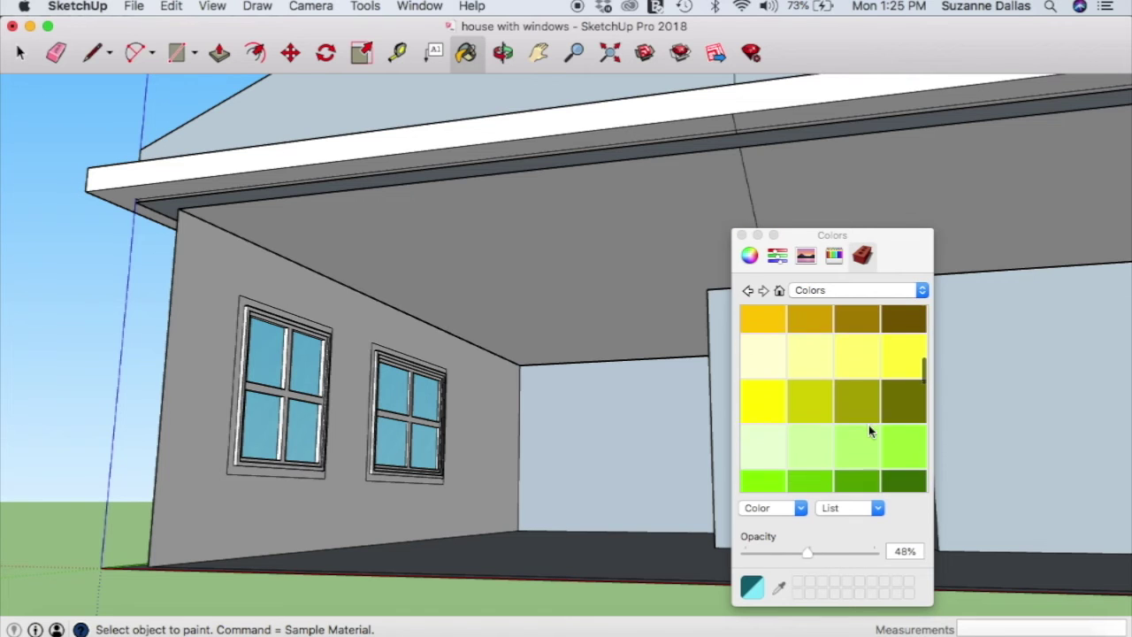
pyautogui.scroll(-10, 868, 427)
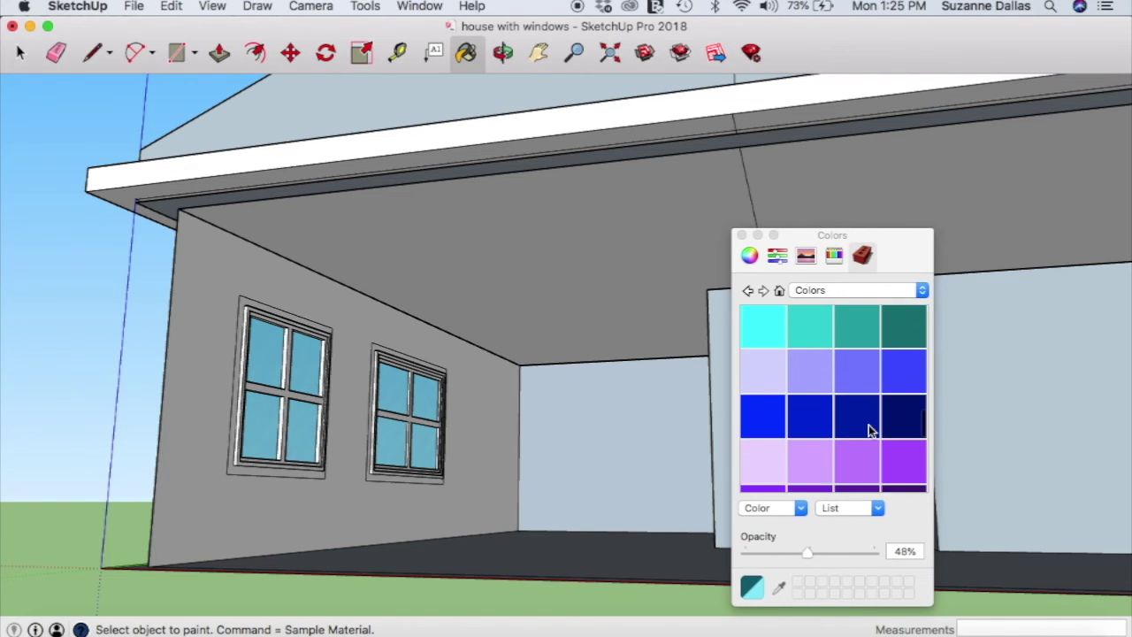
pyautogui.scroll(-4, 868, 429)
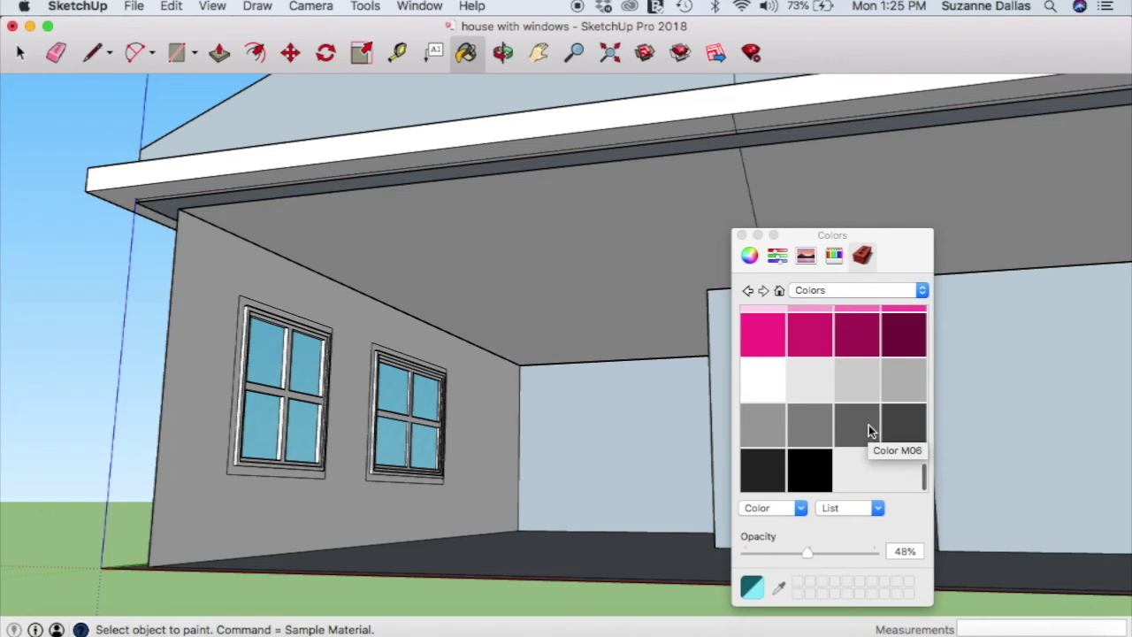
pyautogui.click(868, 429)
pyautogui.click(245, 503)
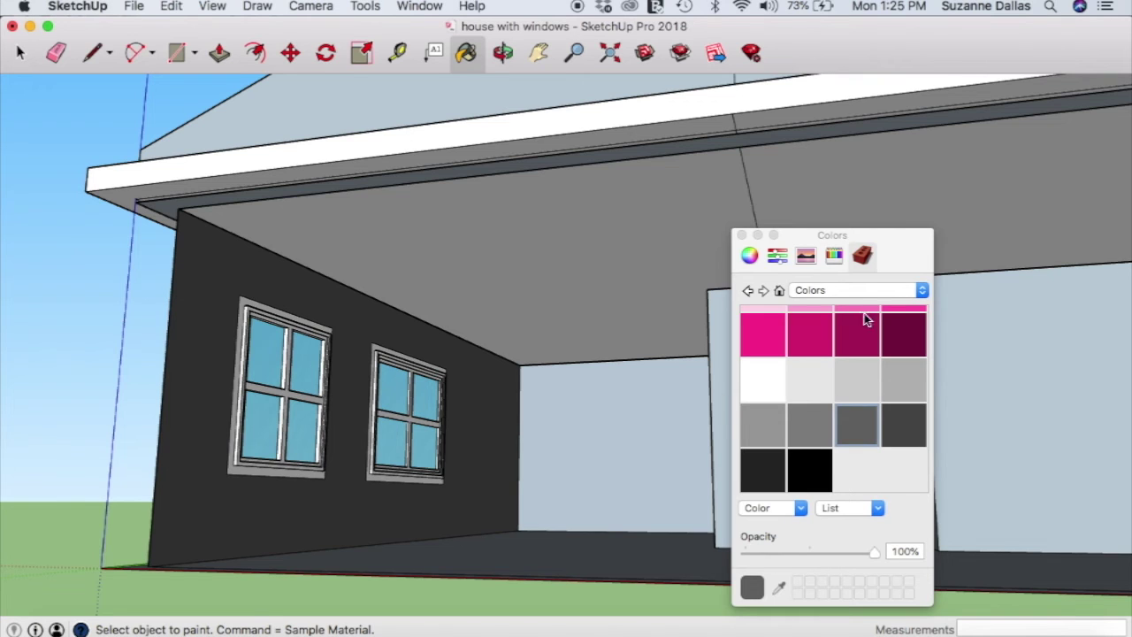
# Paint the room's floor with the multicolored strip plank material in the first row of the Wood collection
pyautogui.click(922, 291)
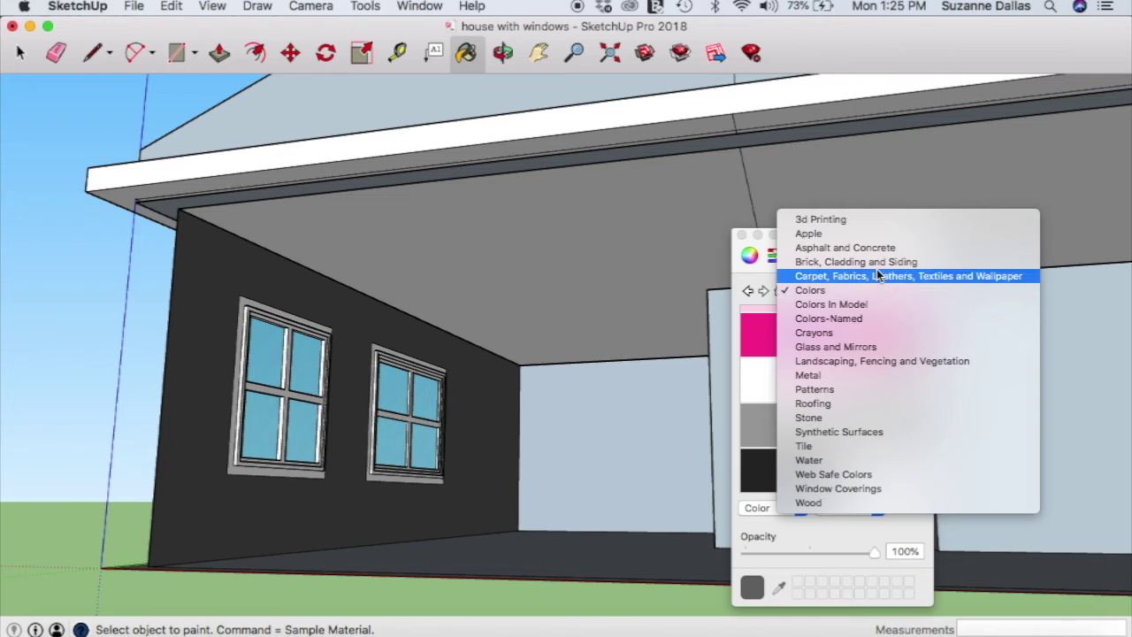
pyautogui.click(809, 503)
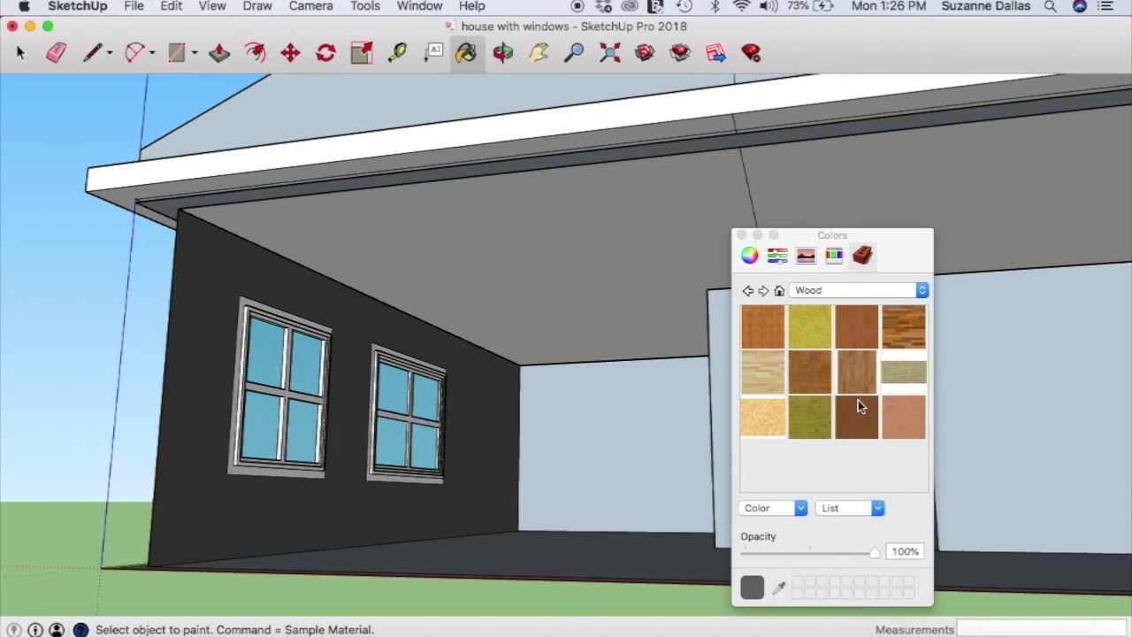
pyautogui.click(903, 323)
pyautogui.click(528, 559)
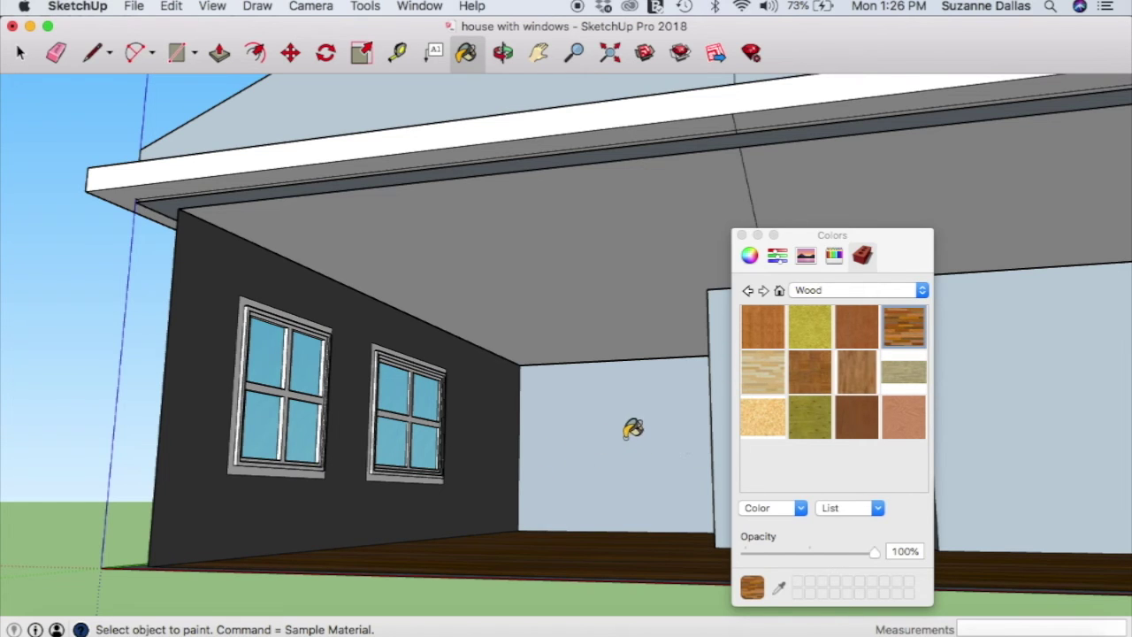
# Paint the room's back wall next to the windowed wall with a medium green from the Colors collection
pyautogui.click(917, 292)
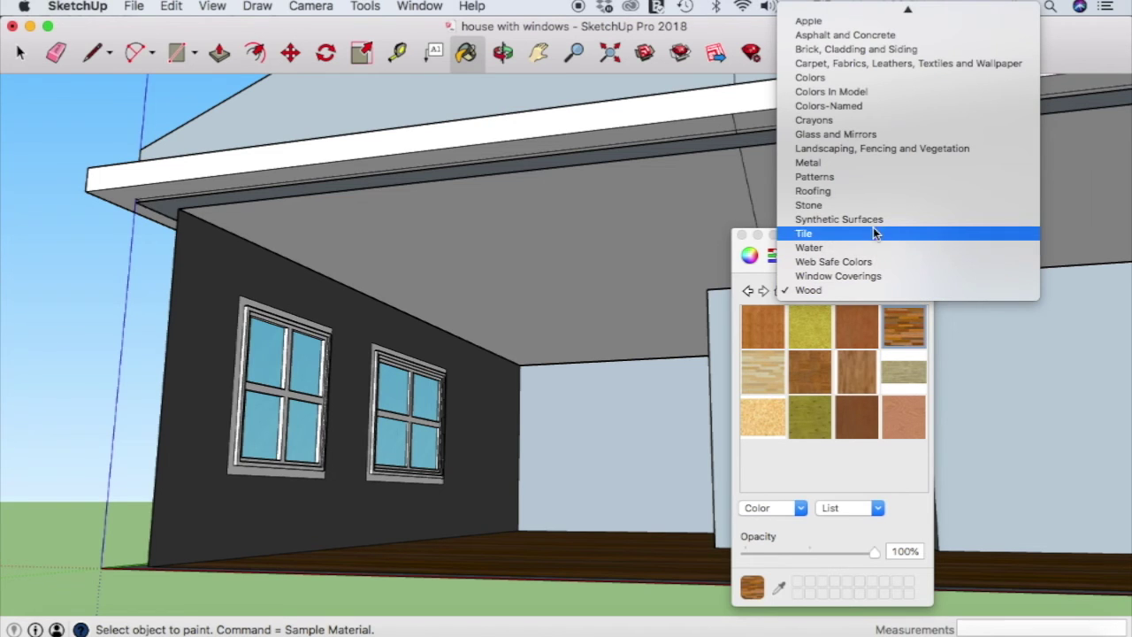
pyautogui.click(862, 83)
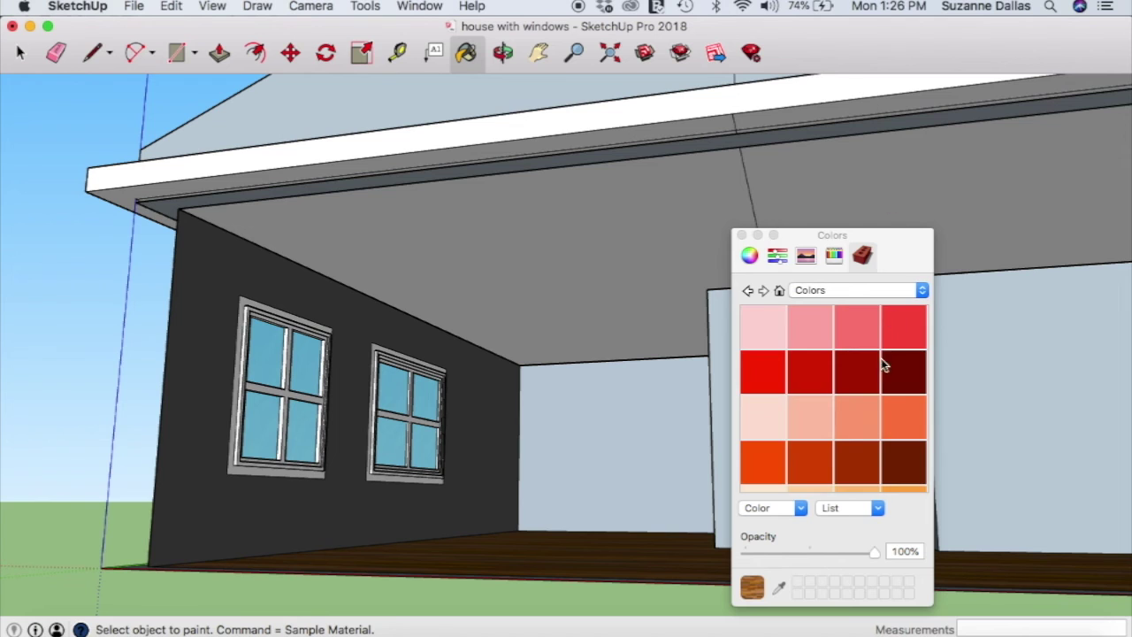
pyautogui.scroll(-2, 853, 428)
pyautogui.scroll(-10, 853, 428)
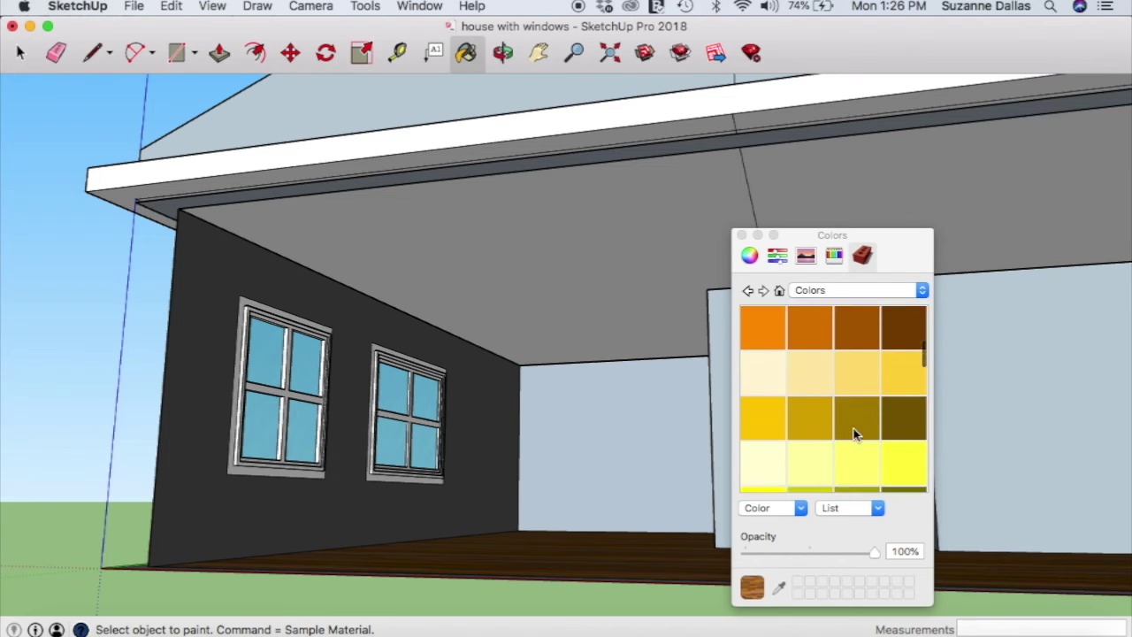
pyautogui.scroll(-3, 854, 433)
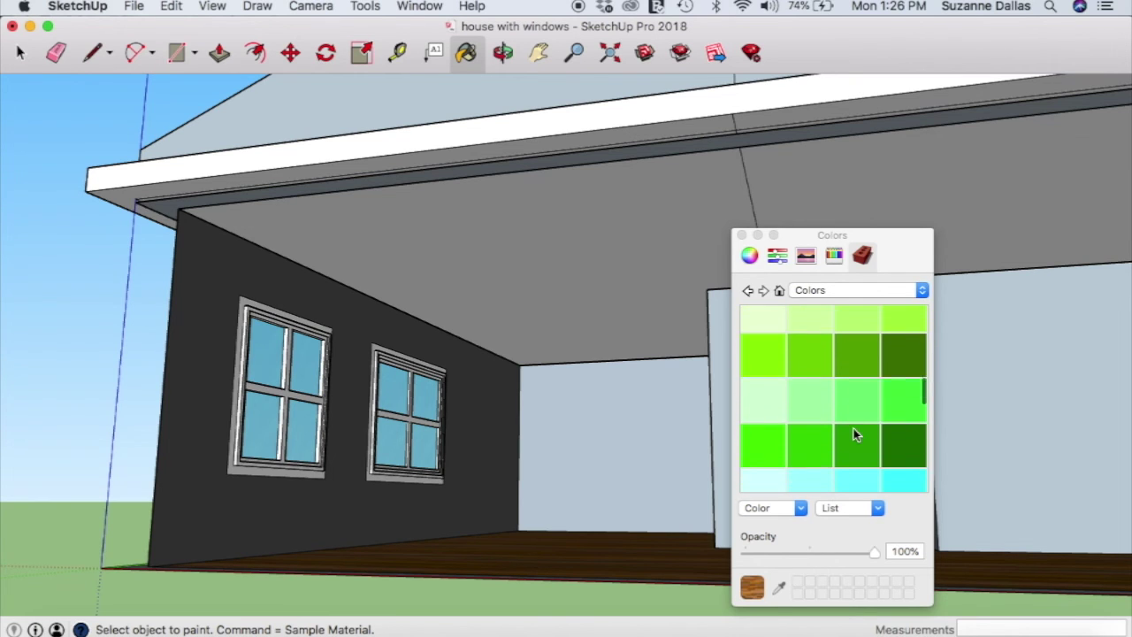
pyautogui.click(853, 430)
pyautogui.click(607, 456)
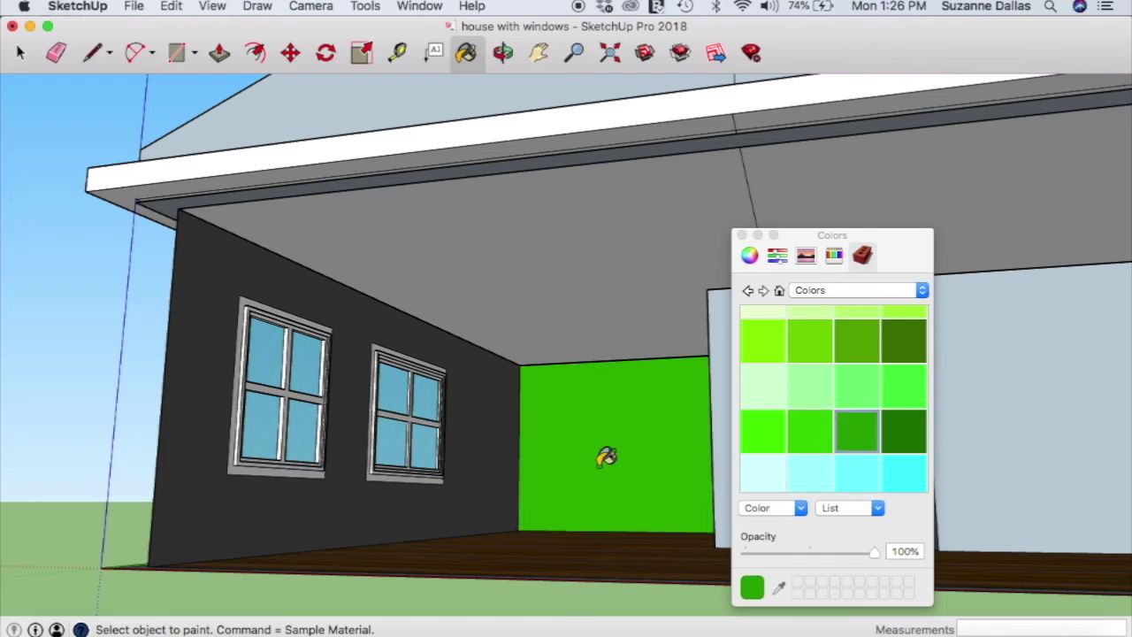
pyautogui.click(742, 235)
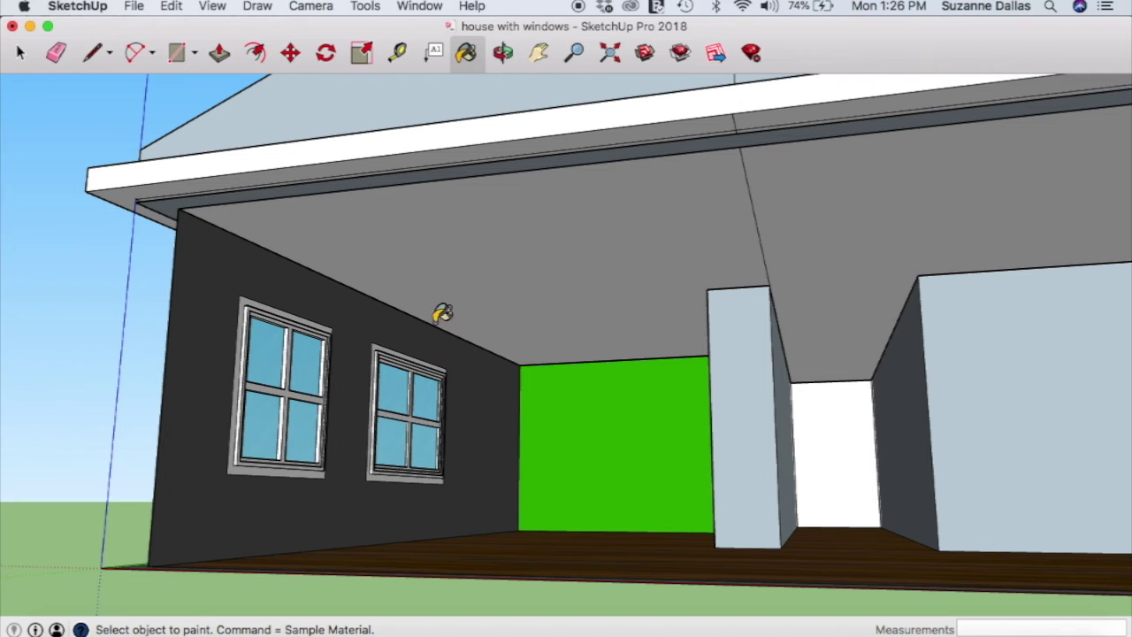
# Mix a dark brown on the color wheel and paint the outer trim, inner frame and crossbars of the window nearest the open front
pyautogui.click(466, 55)
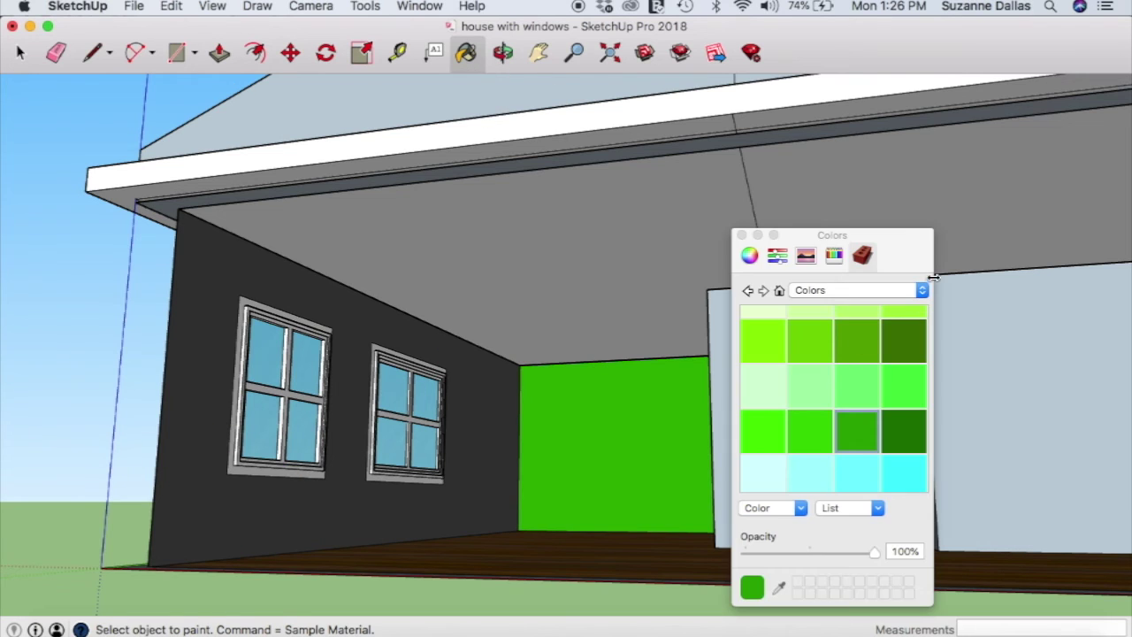
pyautogui.scroll(-10, 848, 435)
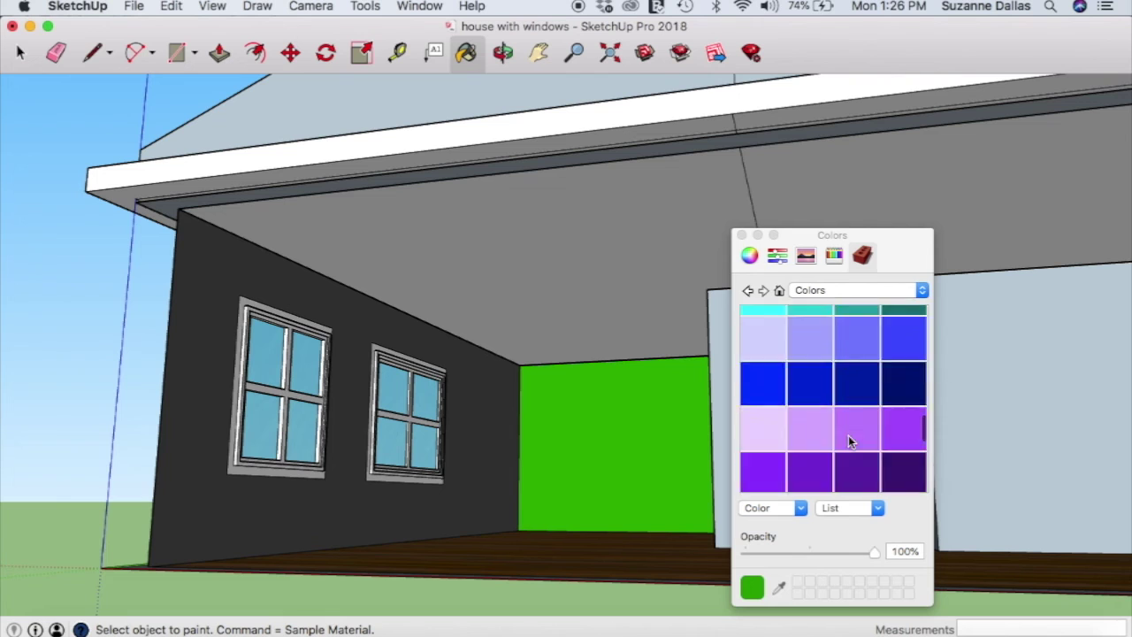
pyautogui.scroll(-3, 847, 435)
pyautogui.scroll(15, 848, 435)
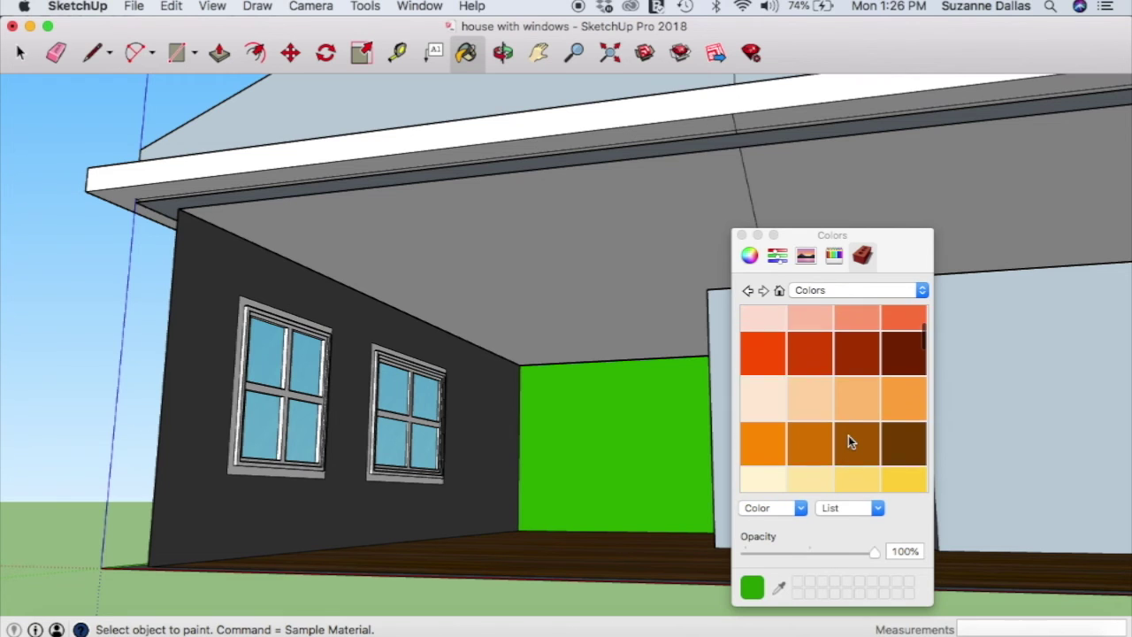
pyautogui.scroll(2, 848, 435)
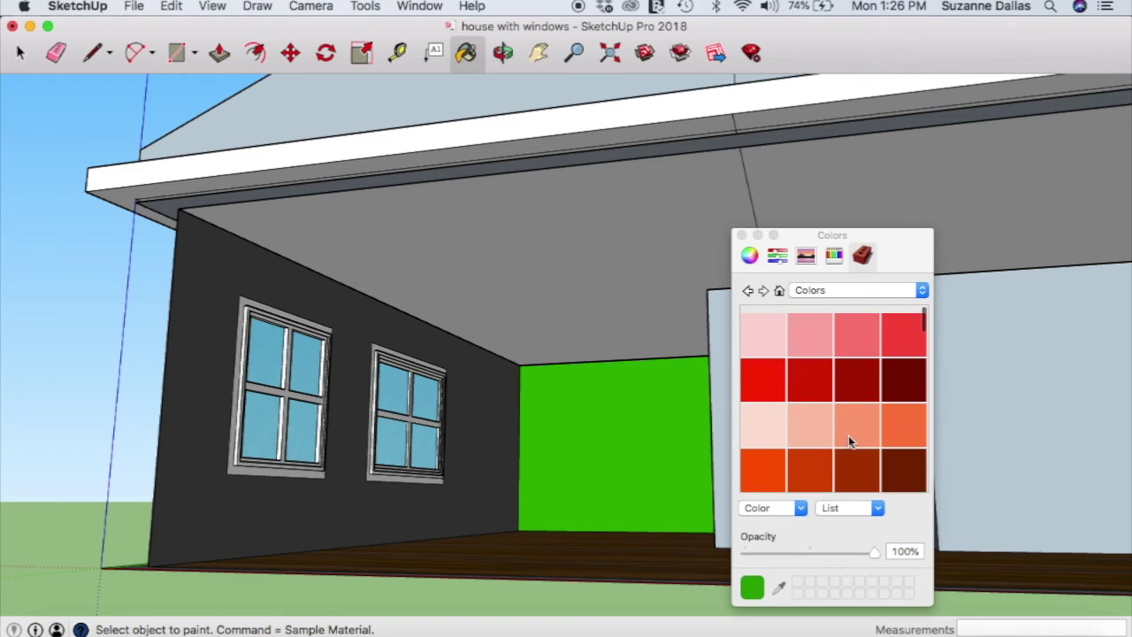
pyautogui.click(748, 255)
pyautogui.click(889, 388)
pyautogui.click(901, 350)
pyautogui.click(848, 507)
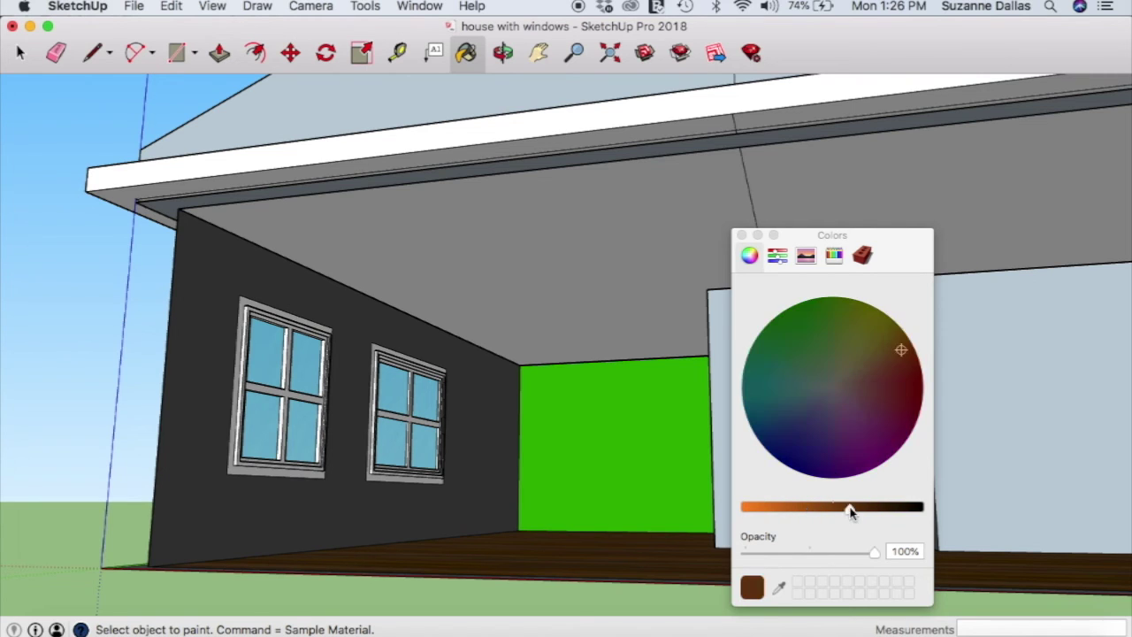
pyautogui.click(267, 463)
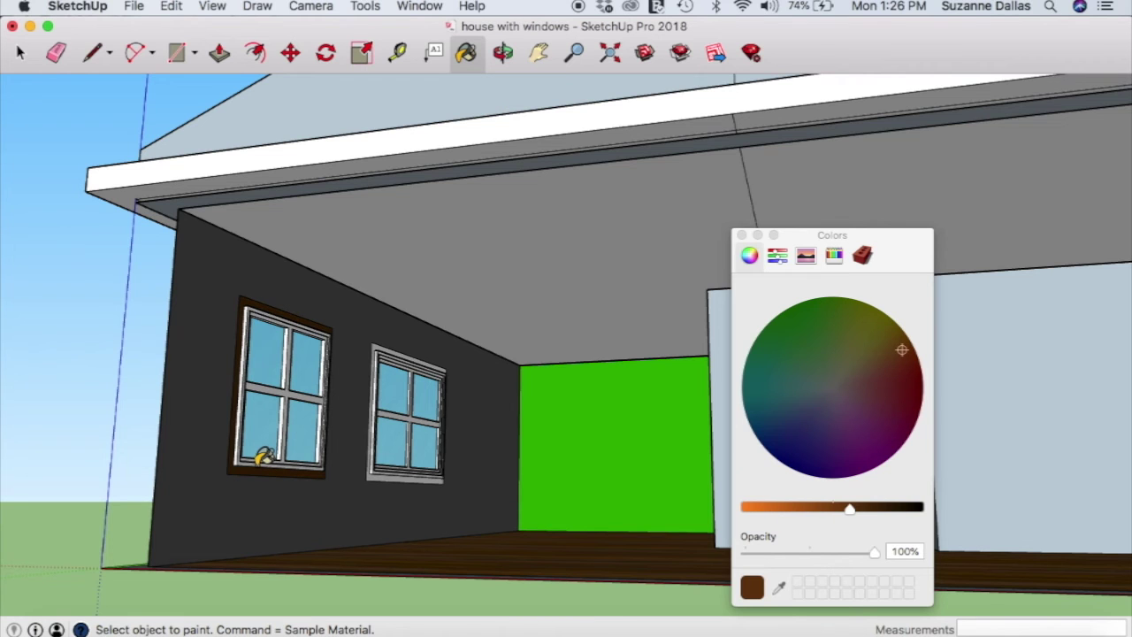
pyautogui.scroll(6, 281, 461)
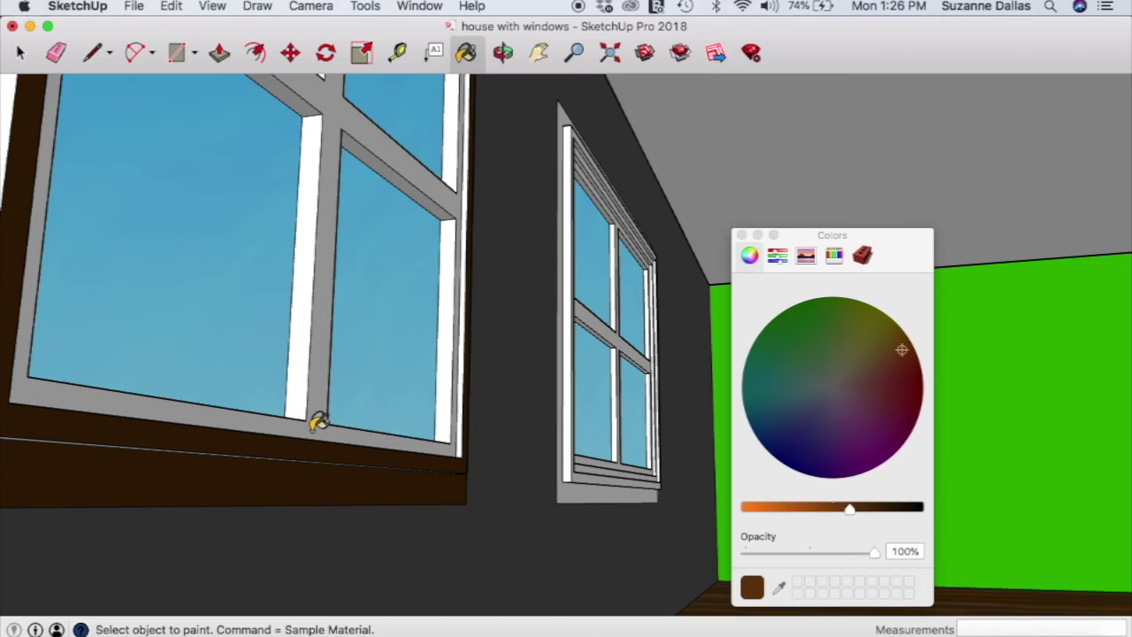
pyautogui.click(317, 422)
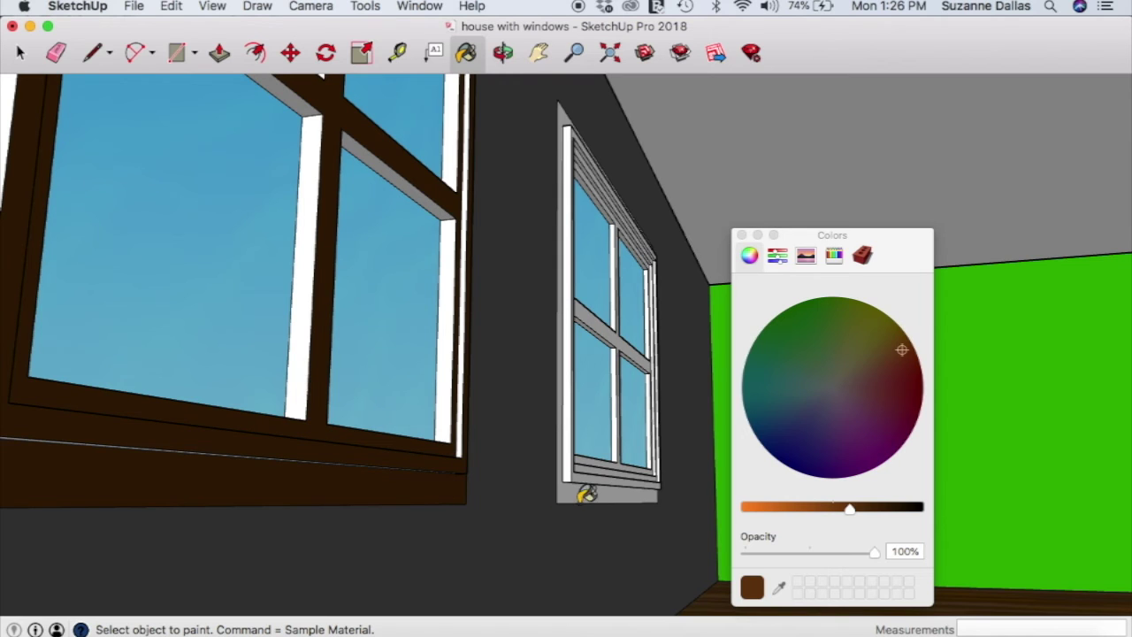
# Paint the second window's outer trim, stepped frames, crossbars and exposed side edge with the same dark brown
pyautogui.click(588, 473)
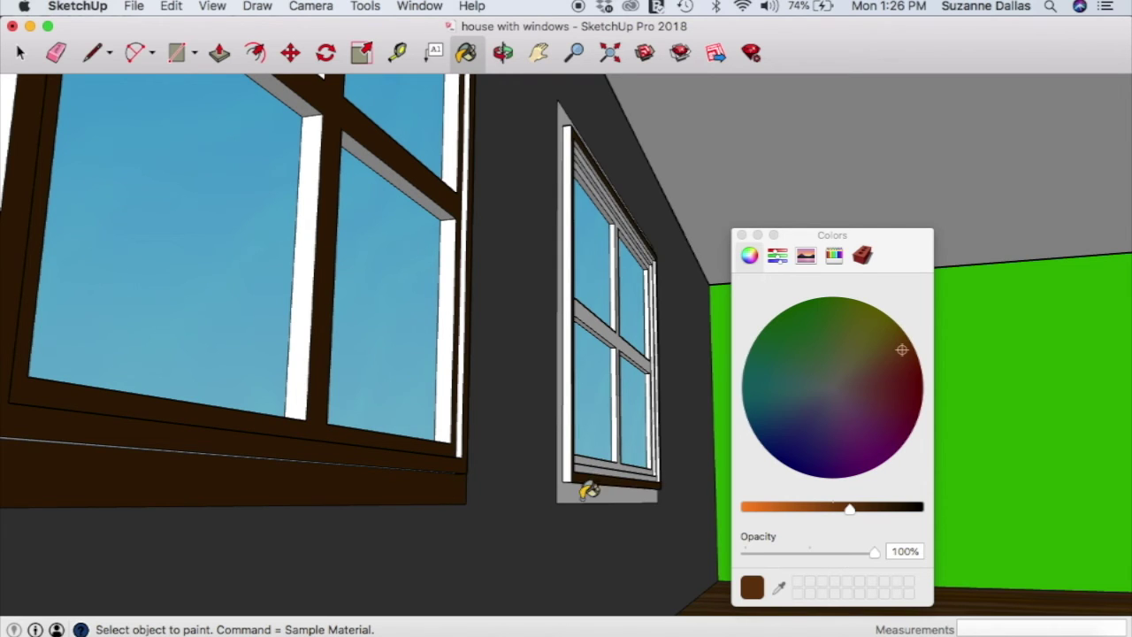
pyautogui.click(590, 486)
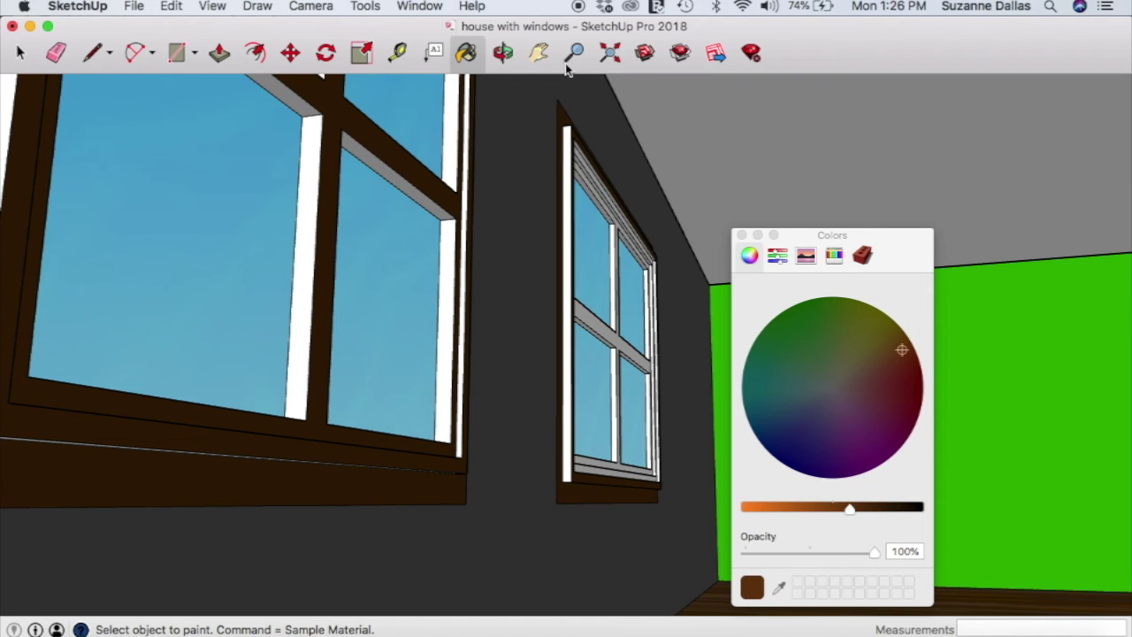
pyautogui.click(502, 53)
pyautogui.moveTo(565, 556); pyautogui.dragTo(606, 477)
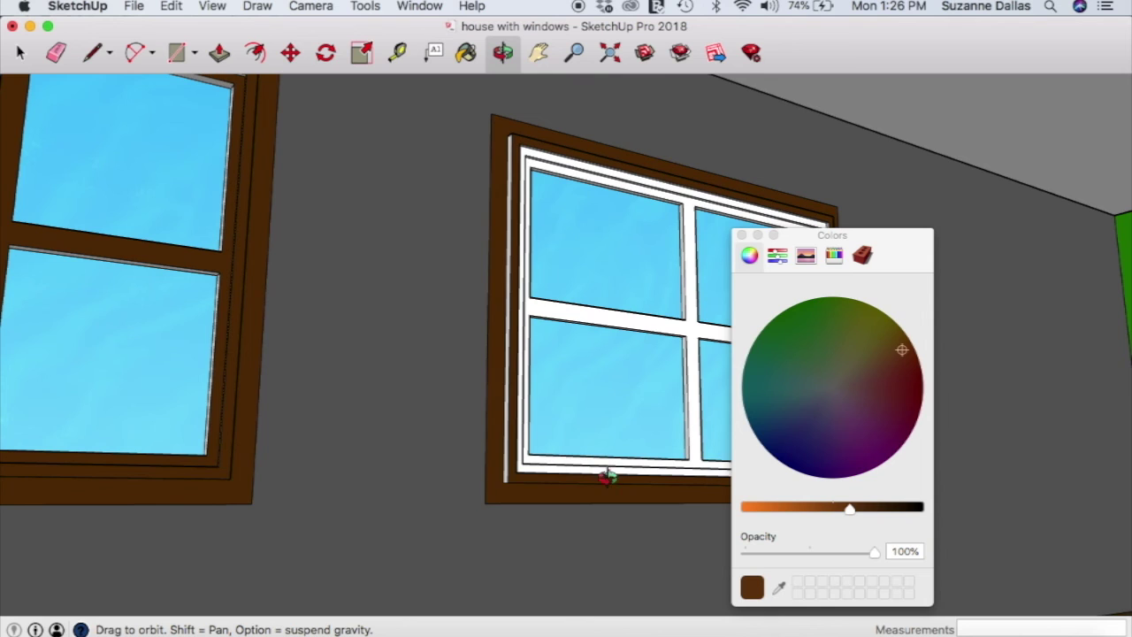
pyautogui.click(466, 53)
pyautogui.click(548, 459)
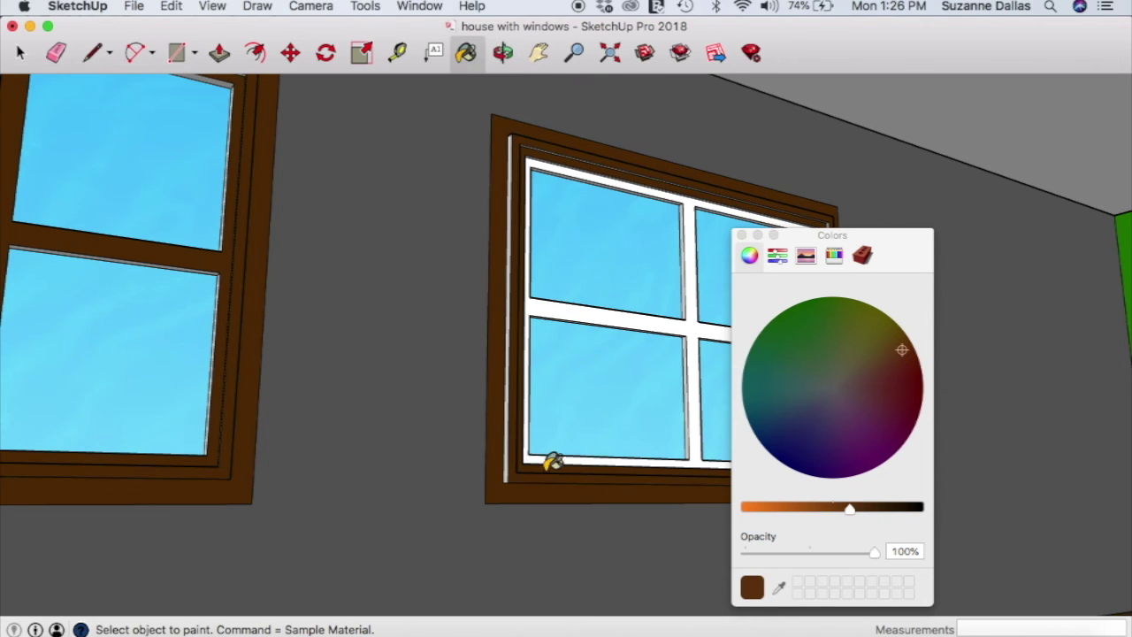
pyautogui.click(662, 317)
pyautogui.scroll(4, 570, 453)
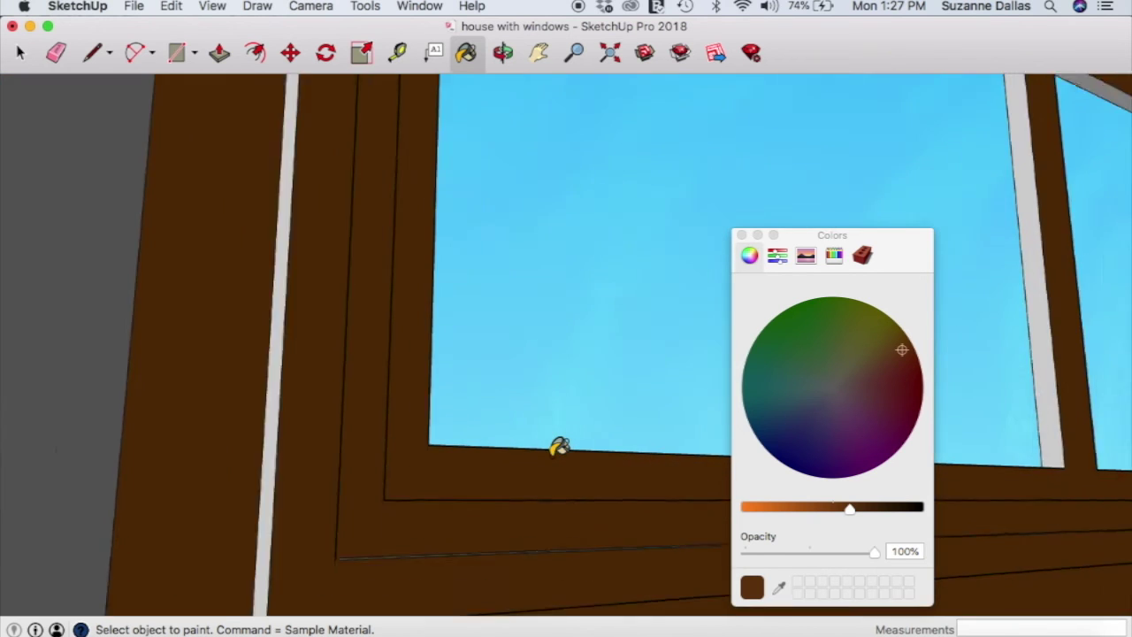
pyautogui.scroll(-2, 560, 447)
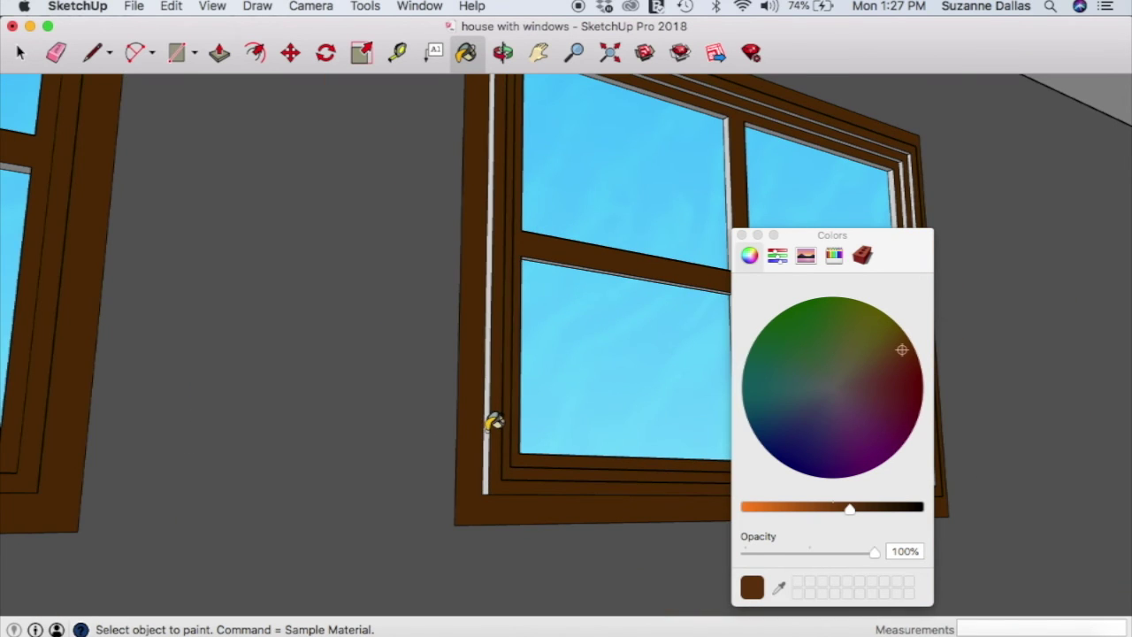
pyautogui.click(489, 424)
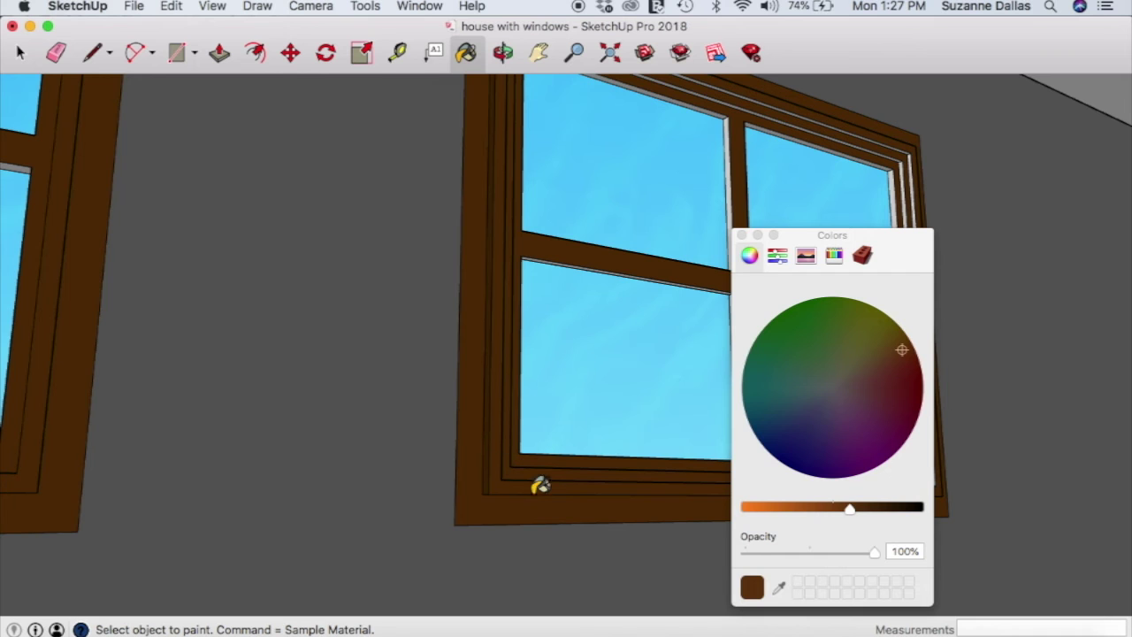
# Select the entire first window and paint all its faces at once with the dark brown
pyautogui.click(742, 235)
pyautogui.scroll(3, 985, 457)
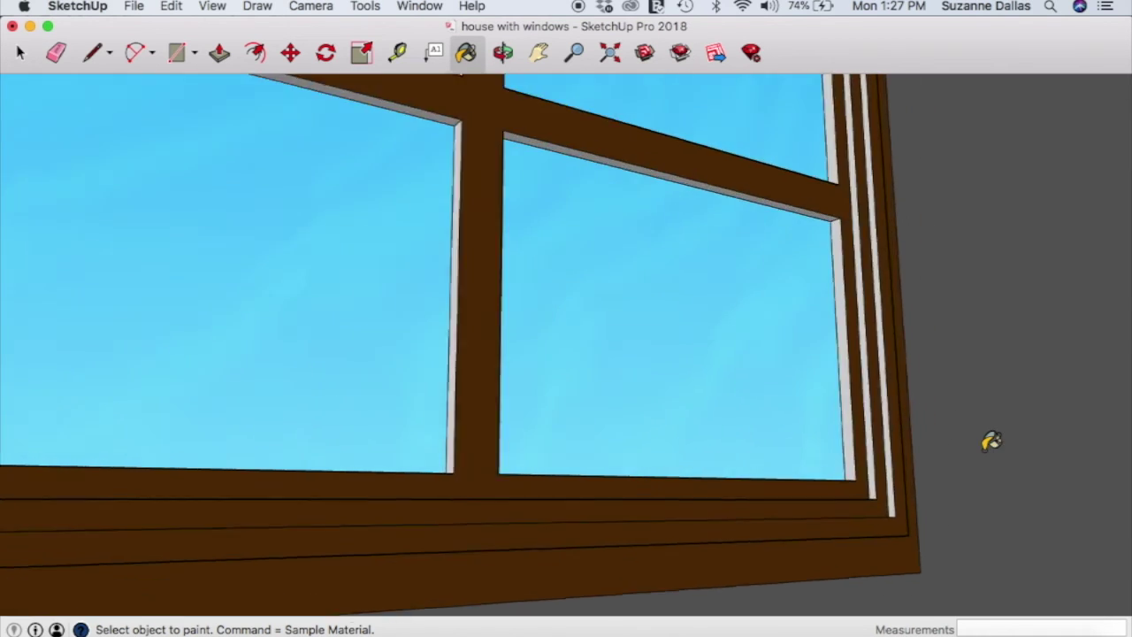
pyautogui.scroll(-10, 988, 446)
pyautogui.scroll(5, 990, 442)
pyautogui.scroll(-3, 988, 439)
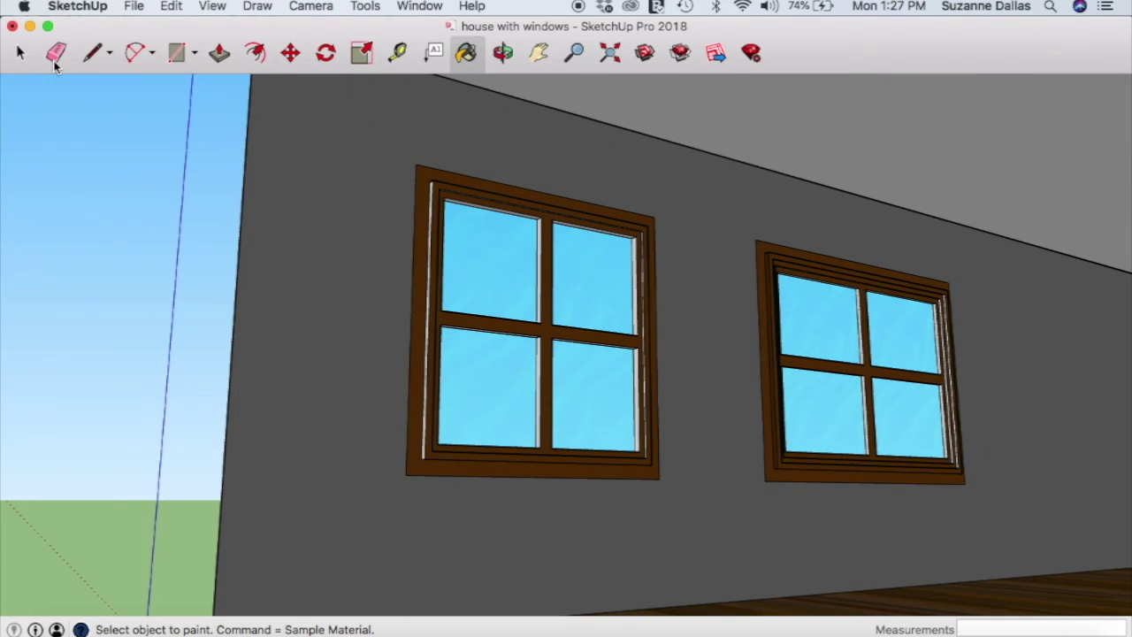
pyautogui.click(19, 54)
pyautogui.moveTo(399, 140); pyautogui.dragTo(678, 521)
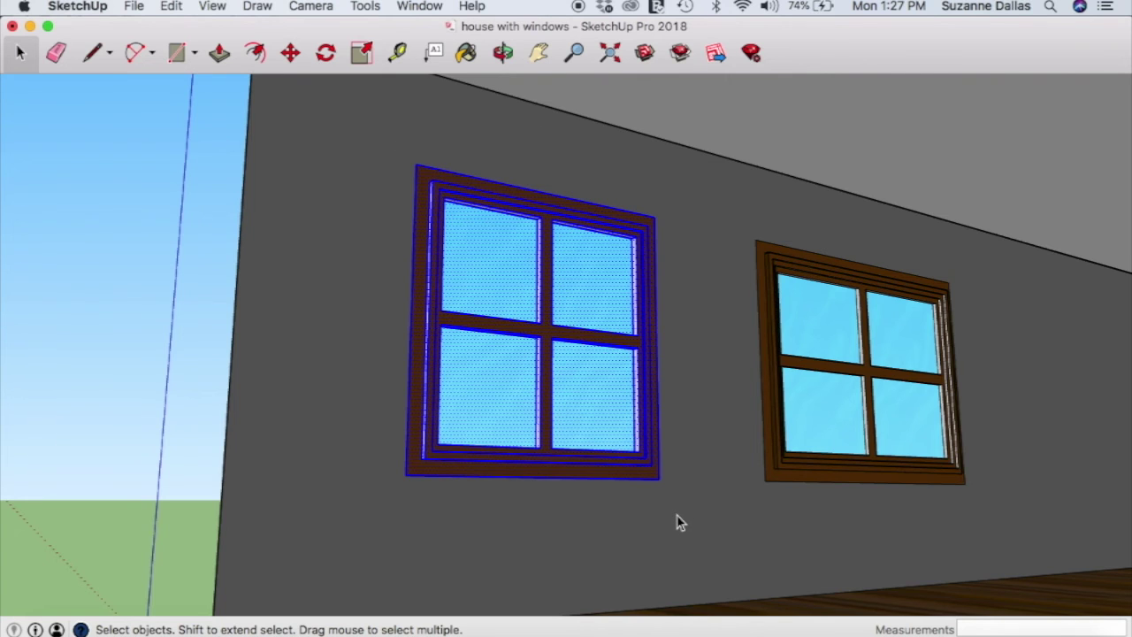
pyautogui.click(467, 53)
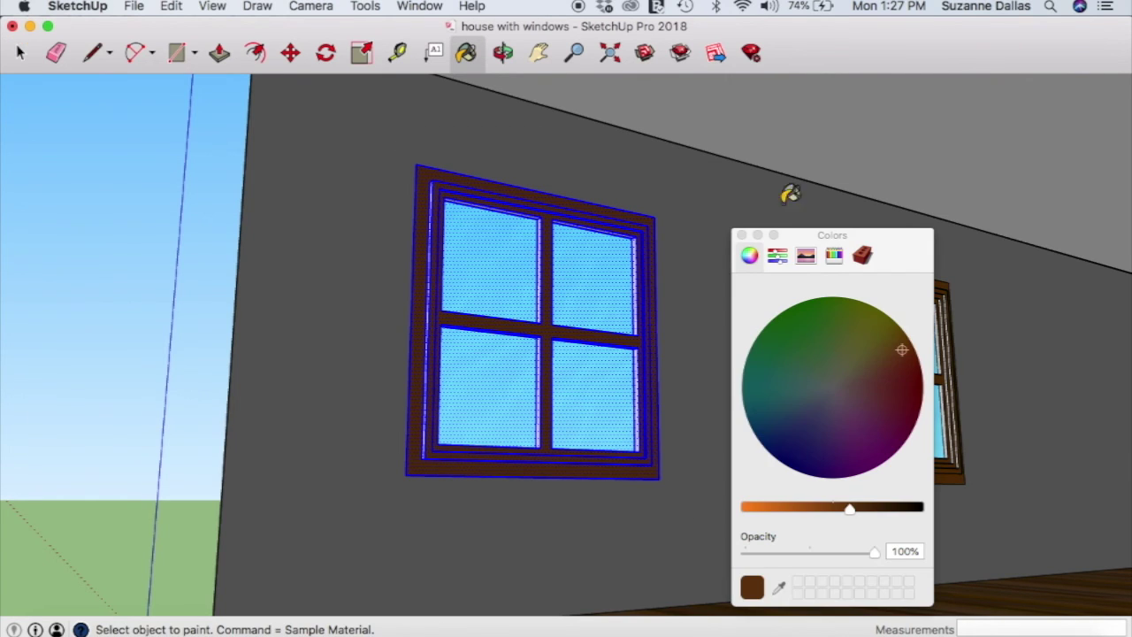
pyautogui.click(551, 439)
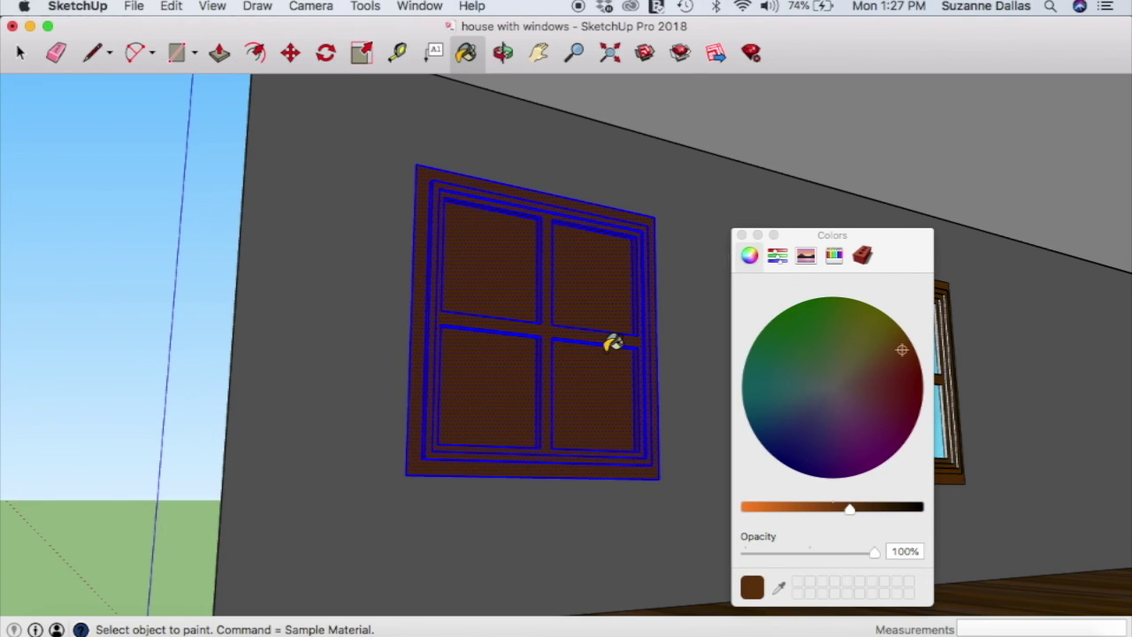
# Repaint the first window's four panes with the translucent light blue glass in the third row of the Glass and Mirrors collection
pyautogui.click(862, 257)
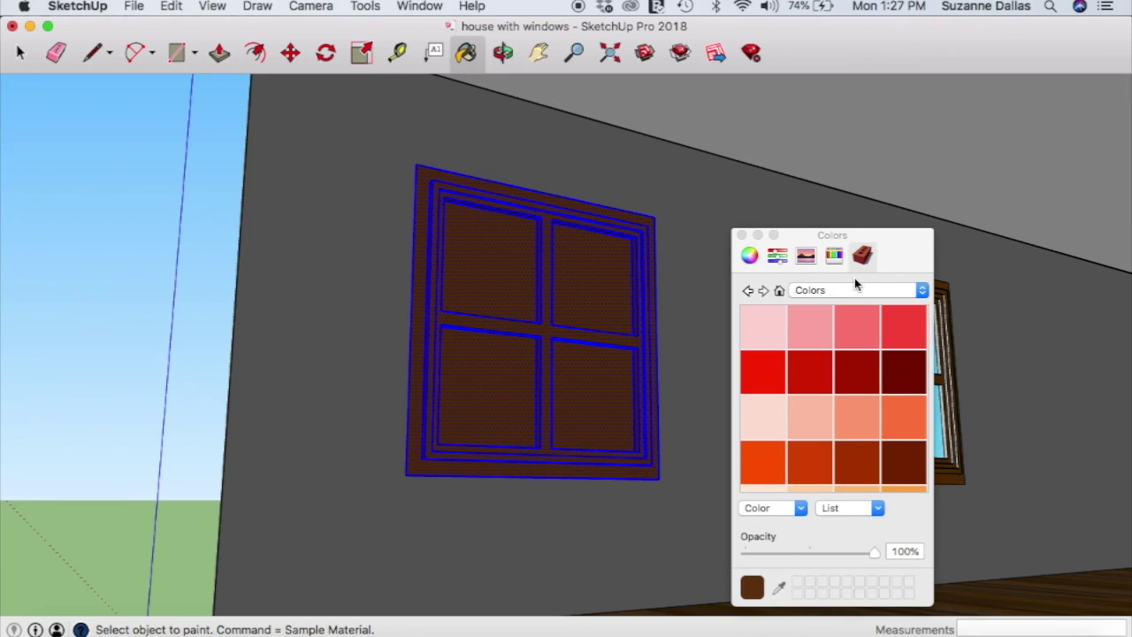
pyautogui.click(918, 292)
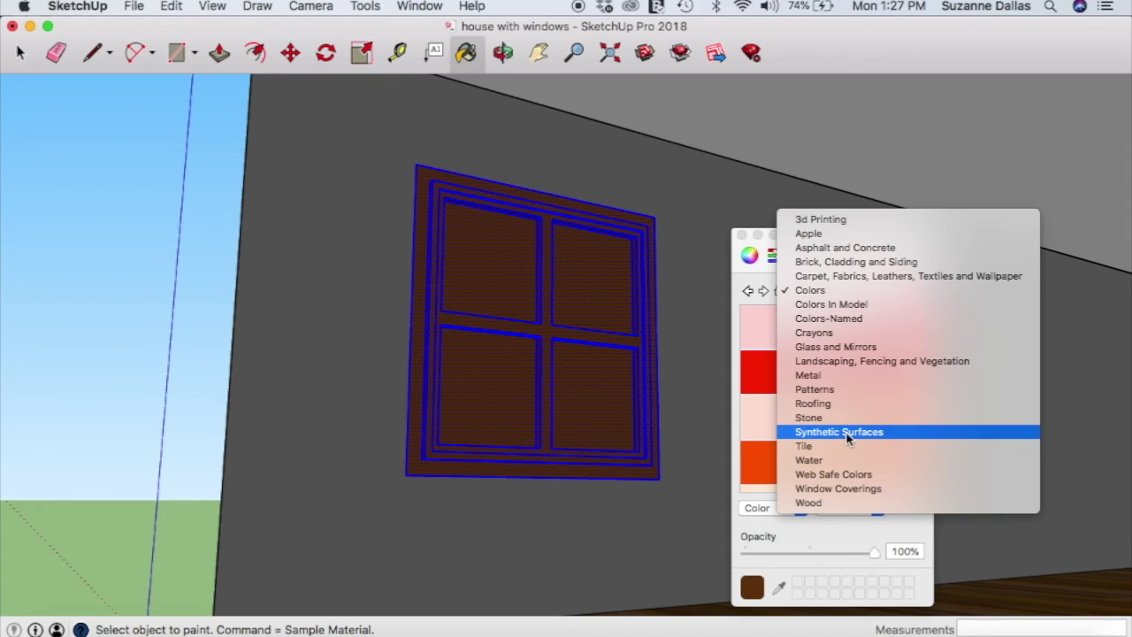
pyautogui.click(871, 488)
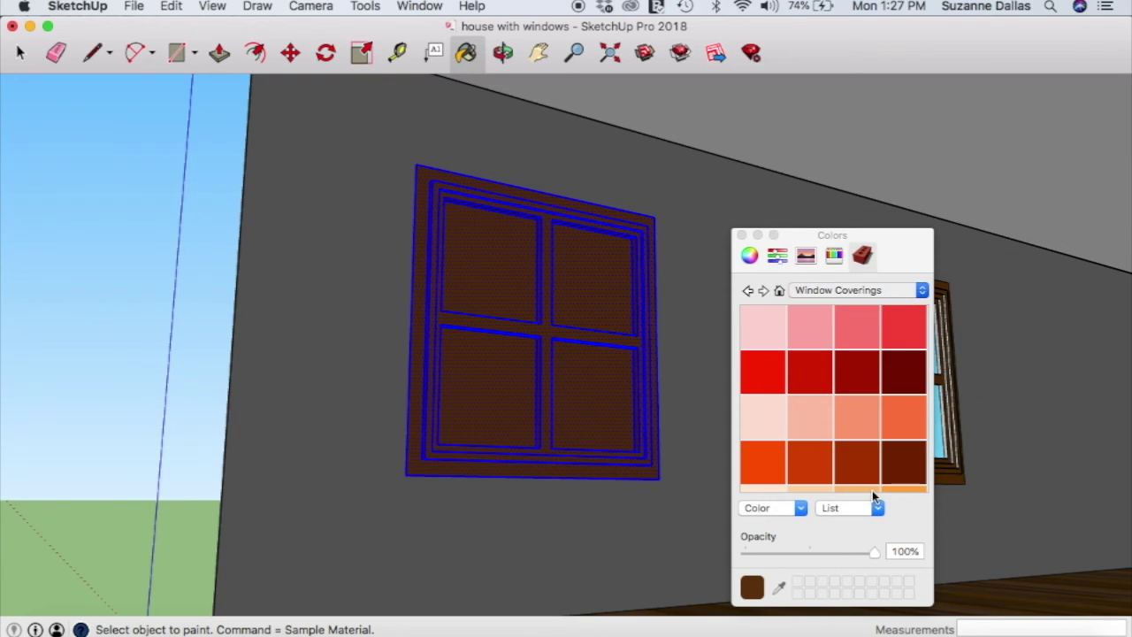
pyautogui.click(923, 291)
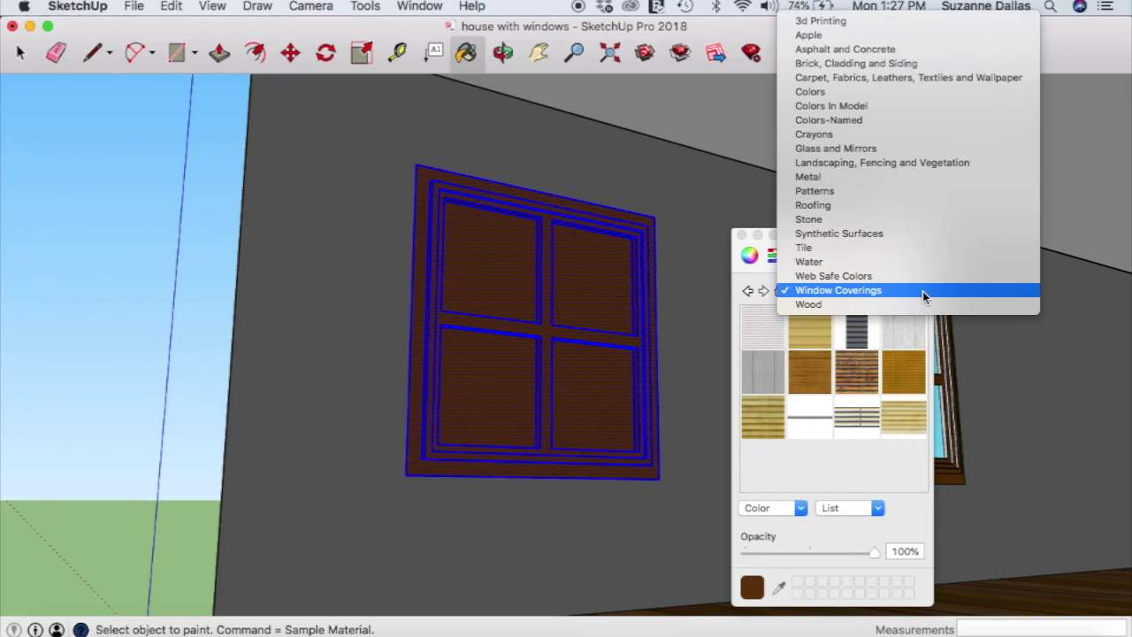
pyautogui.click(871, 148)
pyautogui.click(864, 417)
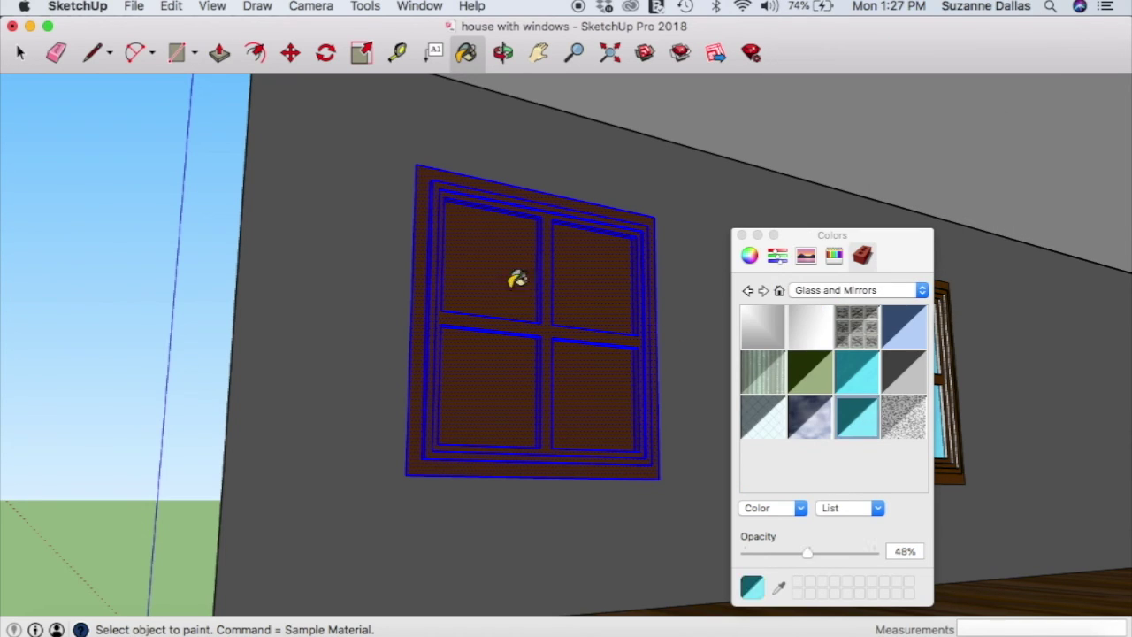
pyautogui.click(21, 55)
pyautogui.click(322, 281)
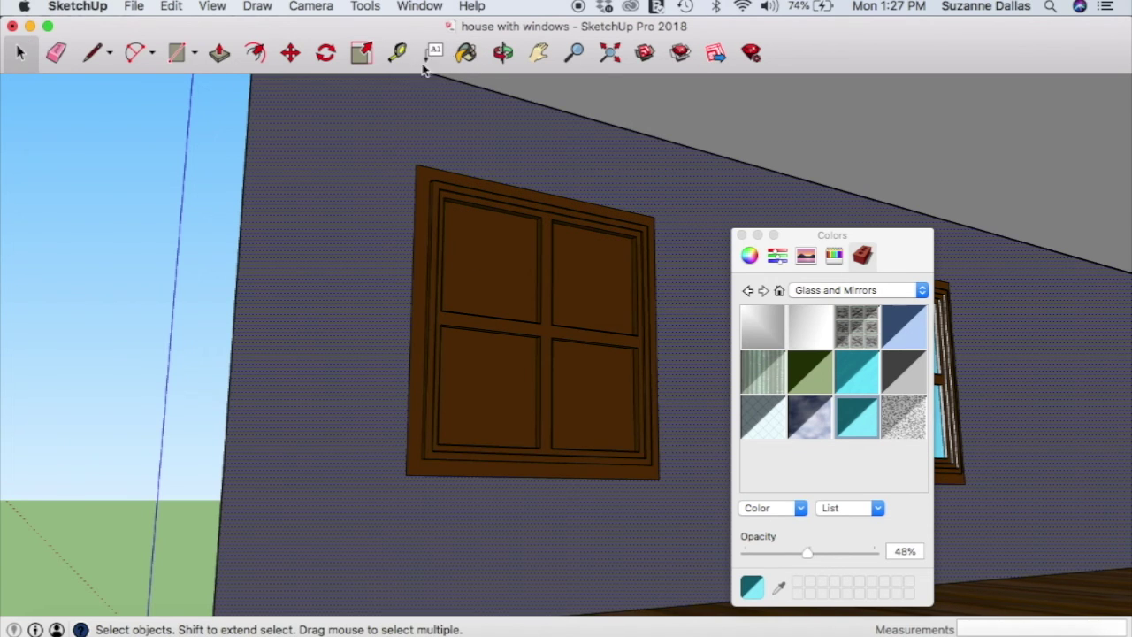
pyautogui.click(466, 55)
pyautogui.click(470, 259)
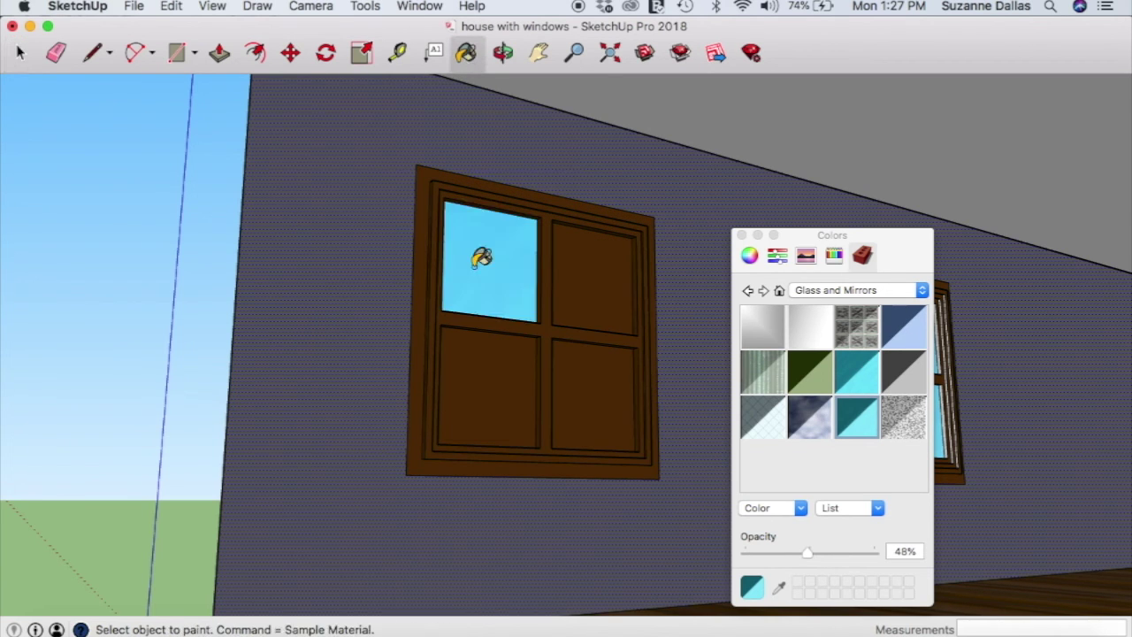
pyautogui.click(598, 277)
pyautogui.click(510, 394)
pyautogui.click(602, 405)
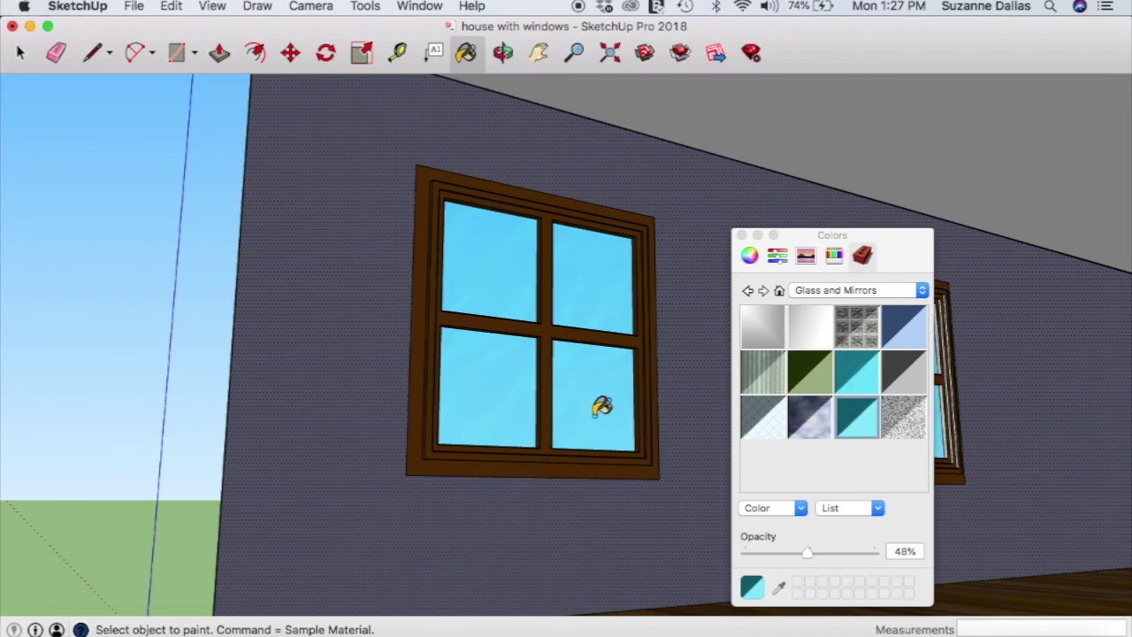
pyautogui.click(742, 235)
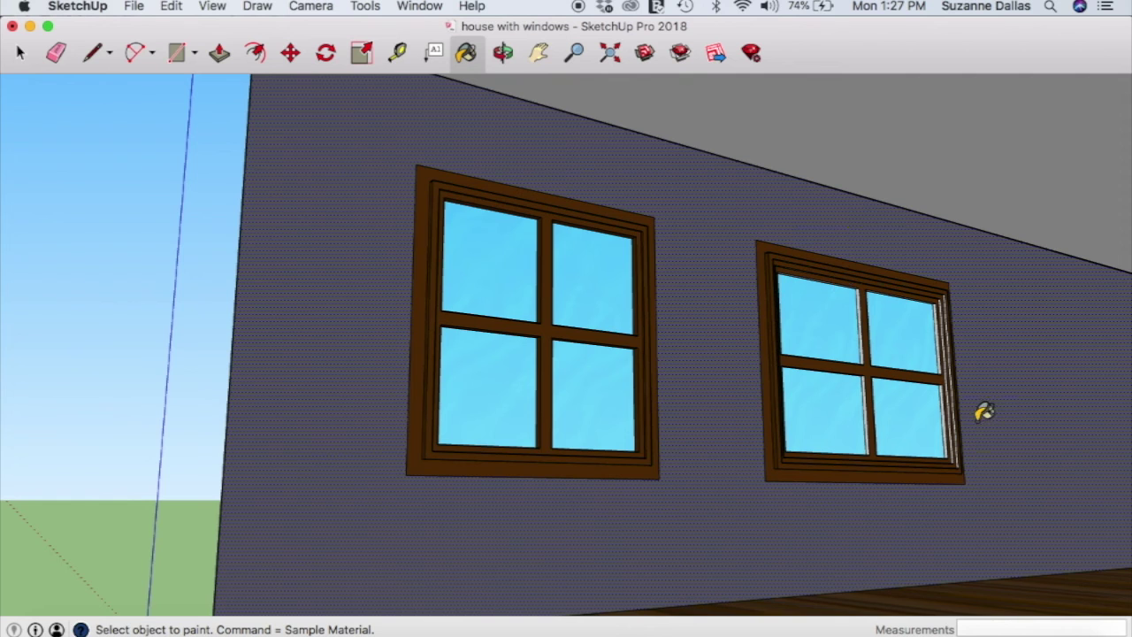
# Select the entire second window and paint all its faces with the dark brown sampled from the first window's frame
pyautogui.press('o')
pyautogui.moveTo(1046, 452); pyautogui.dragTo(822, 491)
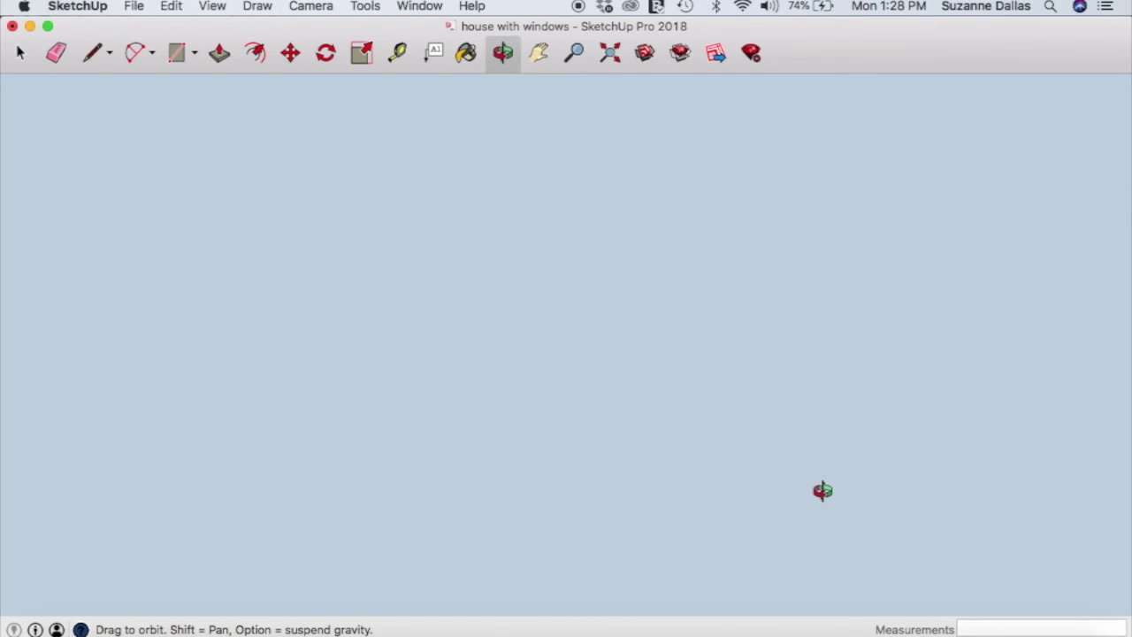
pyautogui.scroll(-10, 823, 490)
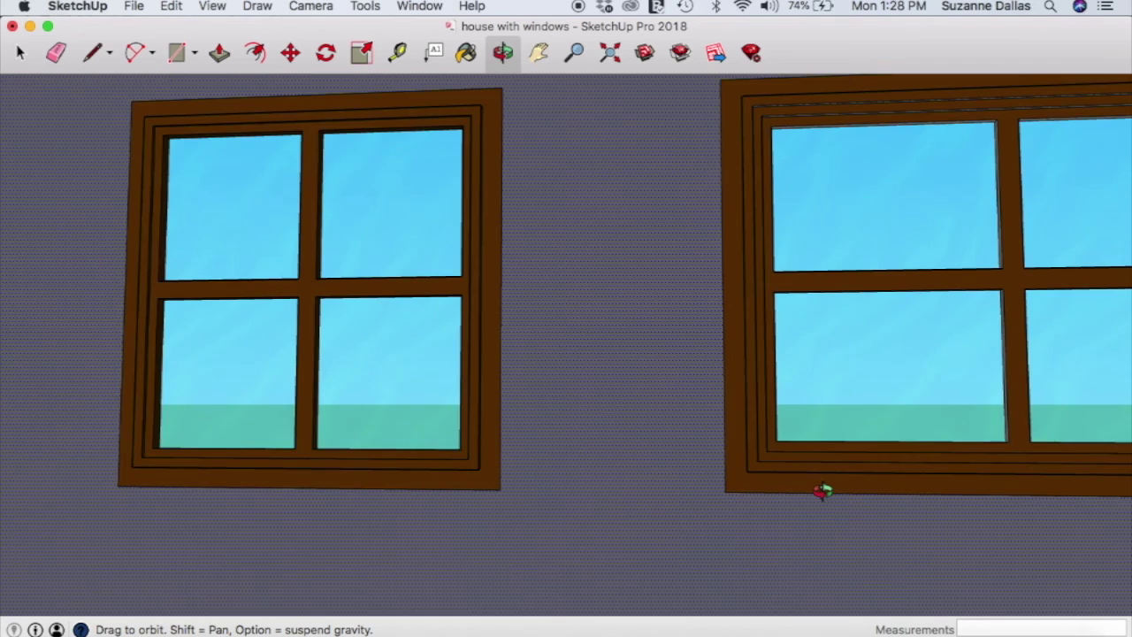
pyautogui.scroll(-1, 822, 491)
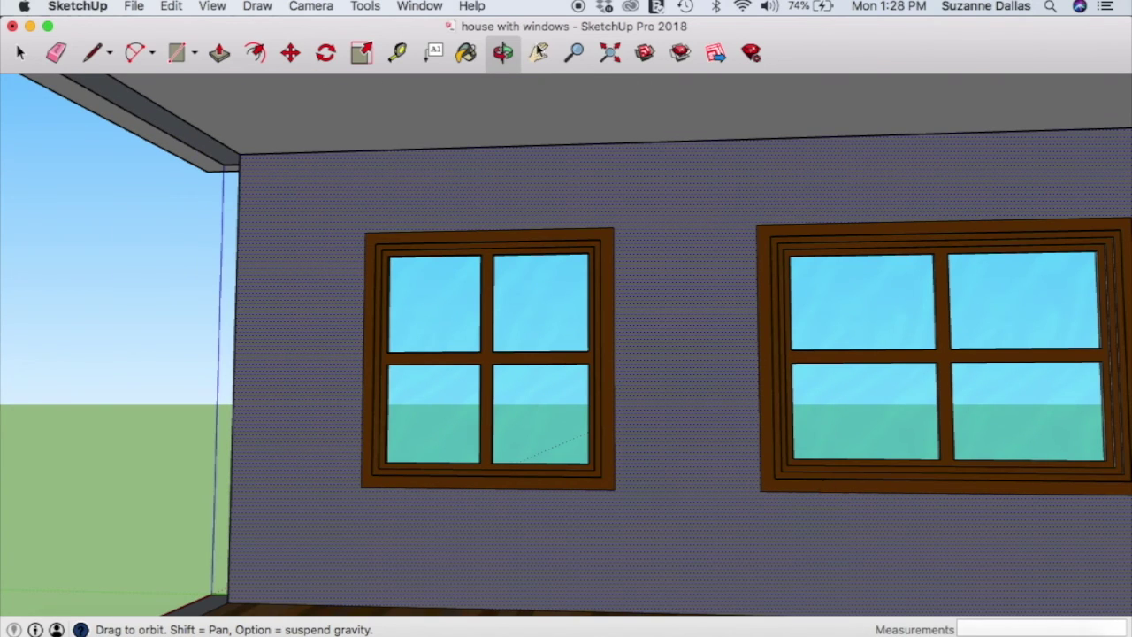
pyautogui.click(539, 52)
pyautogui.moveTo(678, 268); pyautogui.dragTo(595, 294)
pyautogui.click(18, 53)
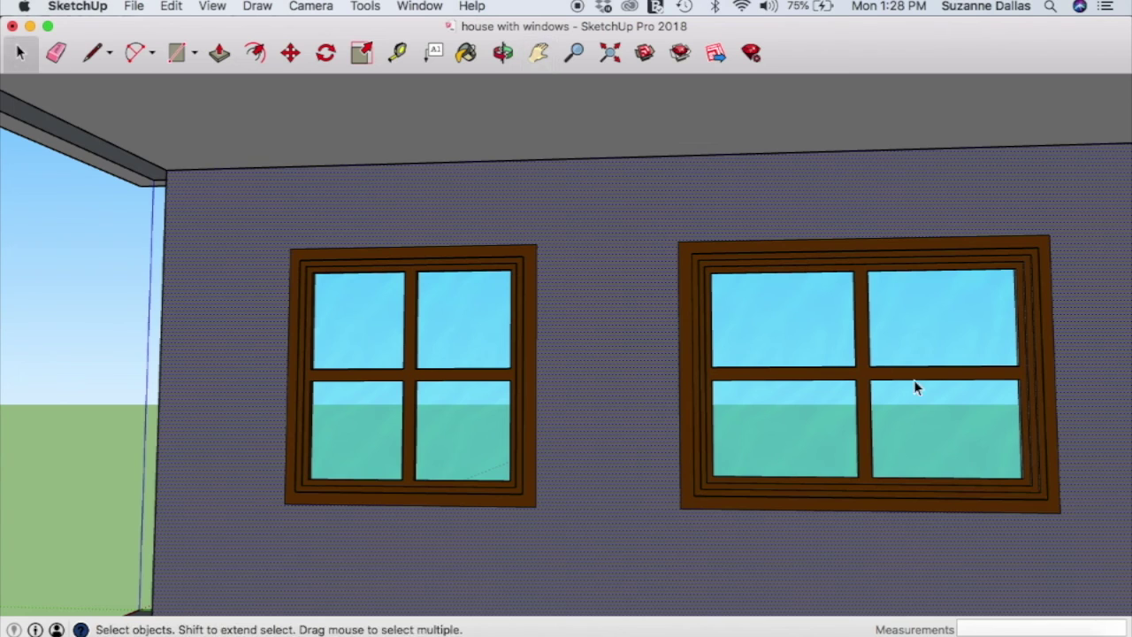
pyautogui.moveTo(650, 223); pyautogui.dragTo(1096, 538)
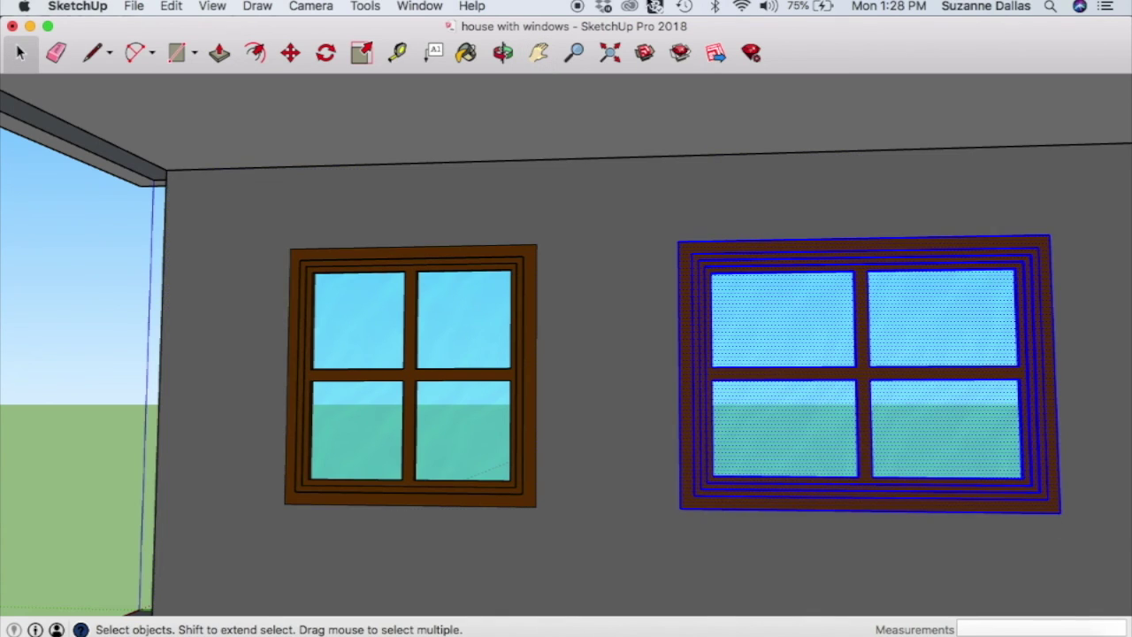
pyautogui.click(466, 53)
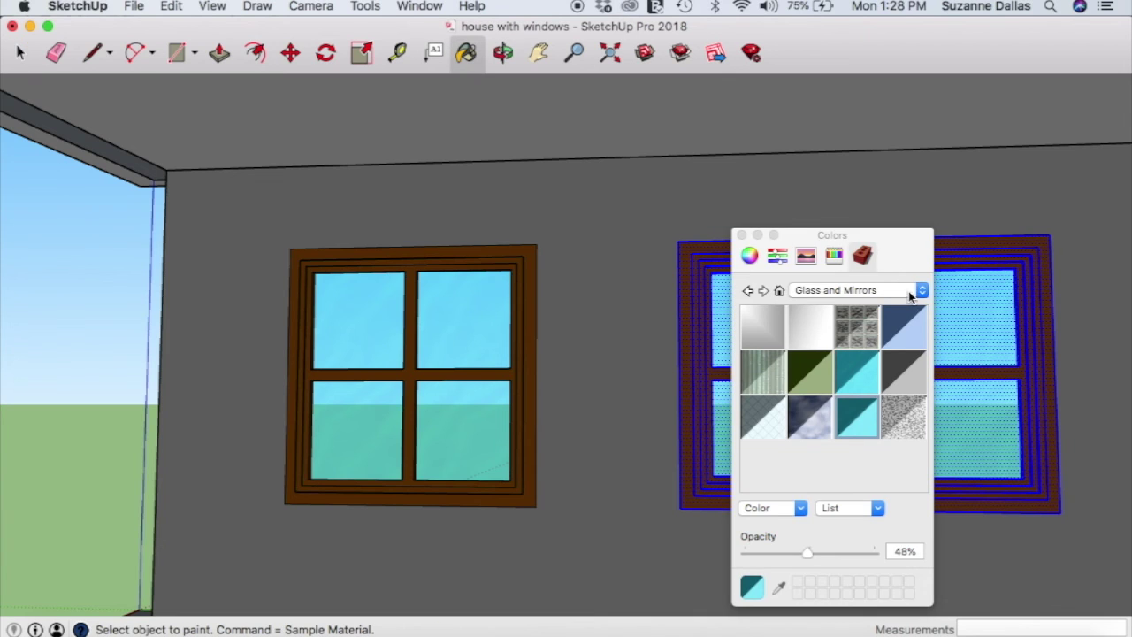
pyautogui.click(910, 297)
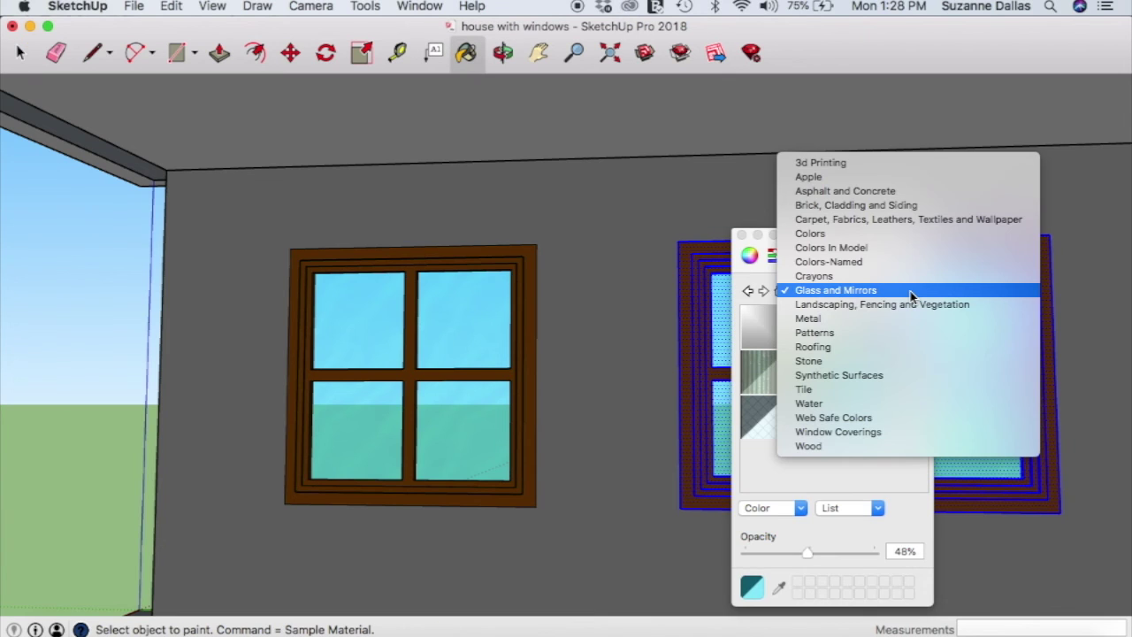
pyautogui.click(890, 234)
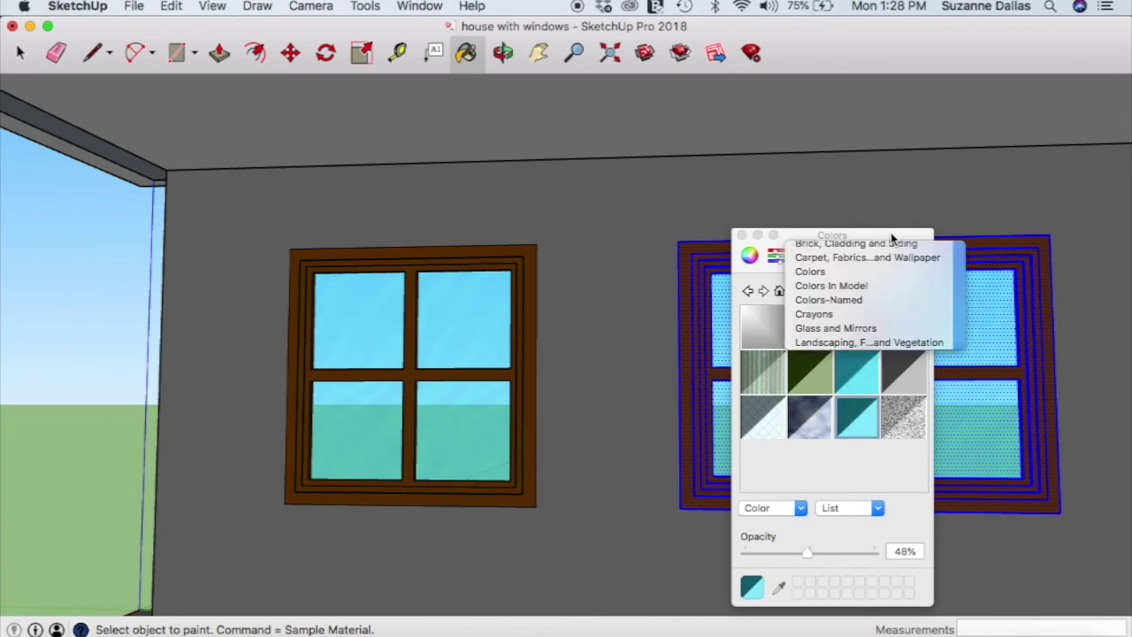
pyautogui.click(749, 255)
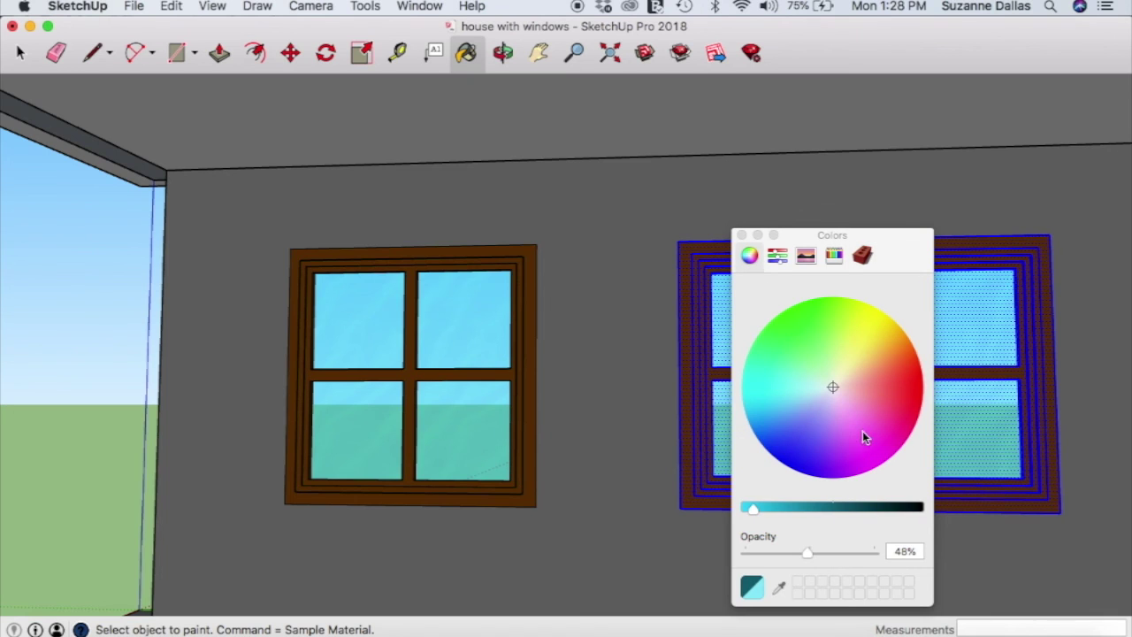
pyautogui.click(783, 590)
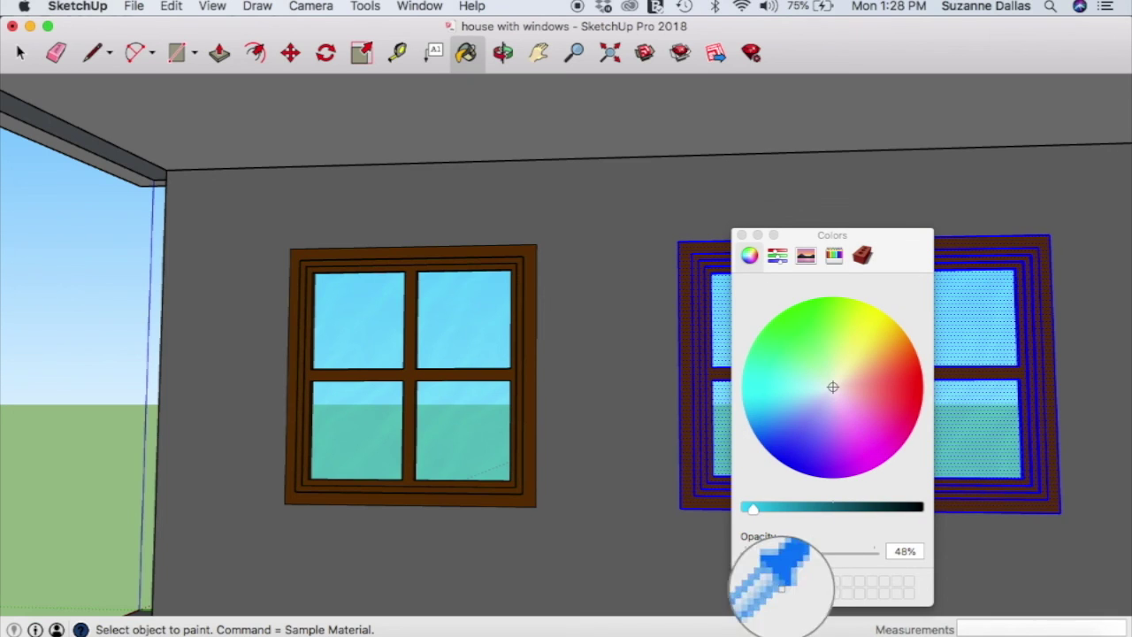
pyautogui.click(782, 587)
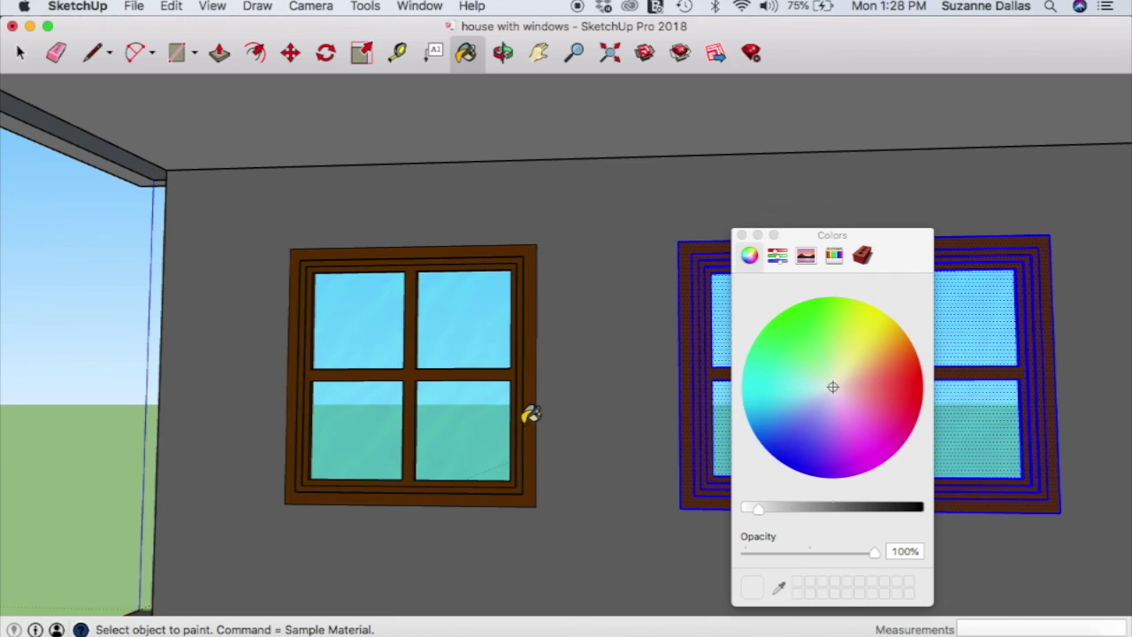
pyautogui.click(779, 590)
pyautogui.click(534, 433)
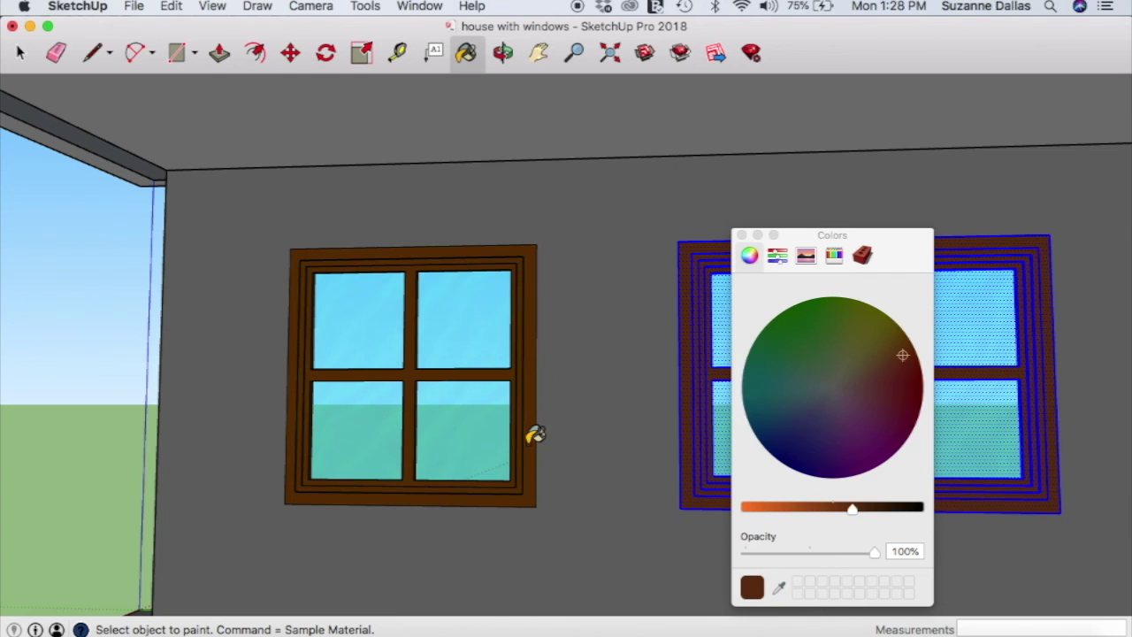
pyautogui.click(1045, 477)
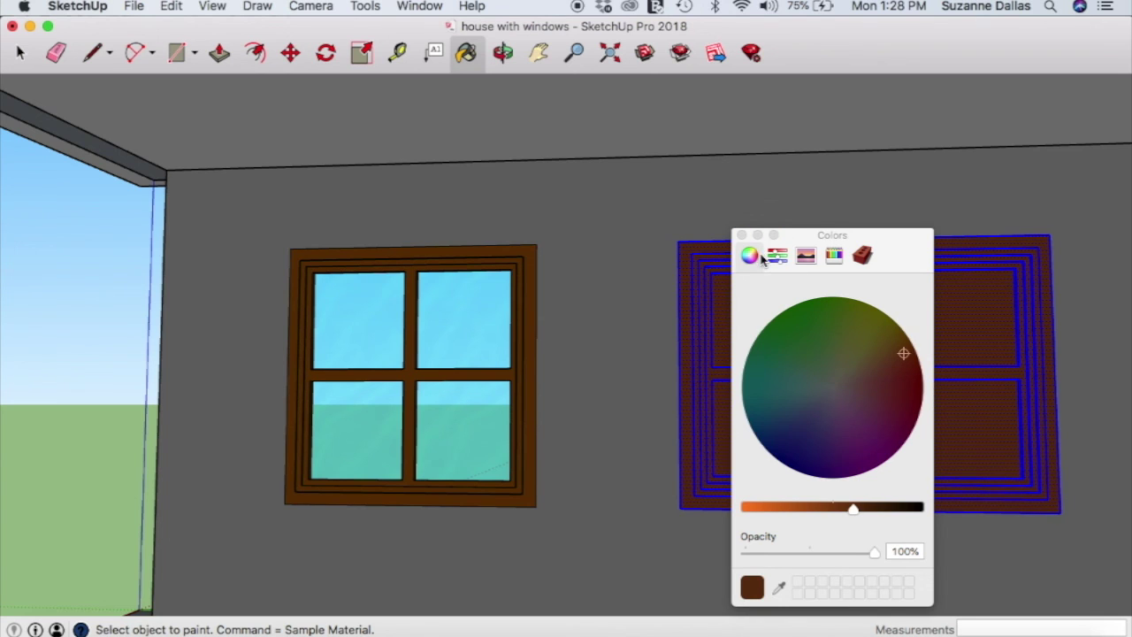
# Repaint the second window's four panes with the translucent light blue glass in the third row of the Glass and Mirrors collection
pyautogui.click(20, 53)
pyautogui.click(1105, 327)
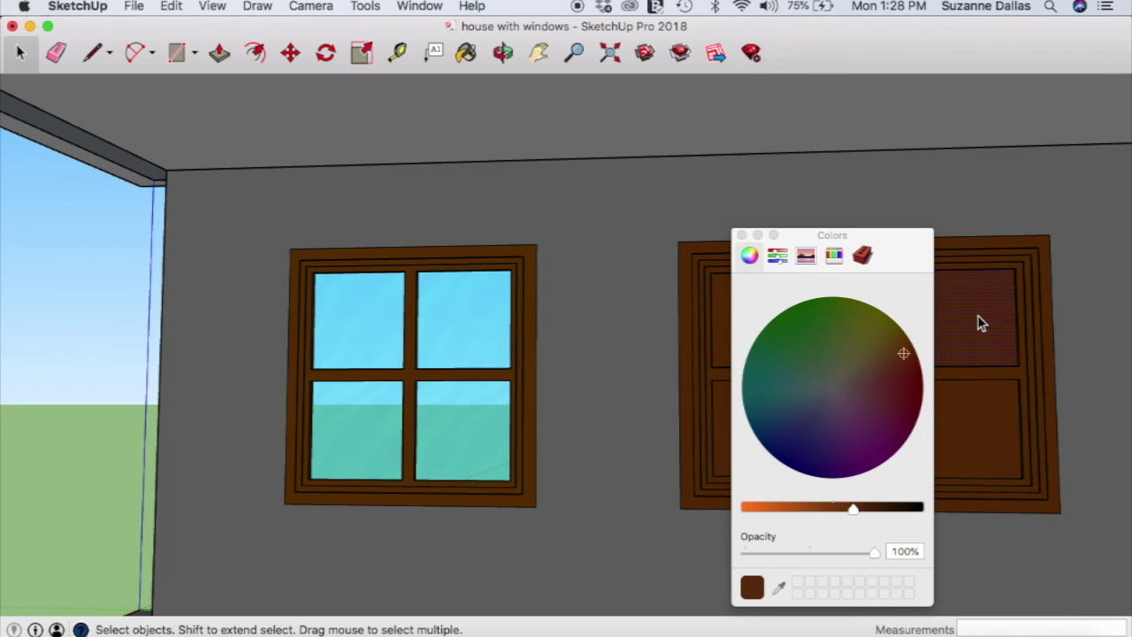
pyautogui.click(862, 256)
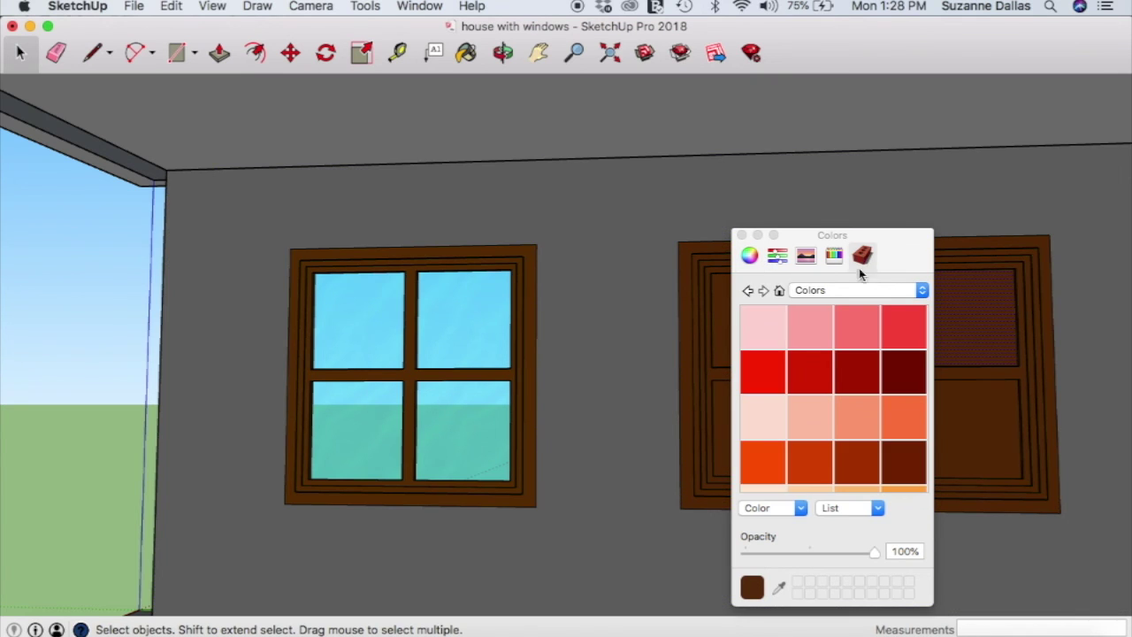
pyautogui.click(887, 292)
pyautogui.click(864, 345)
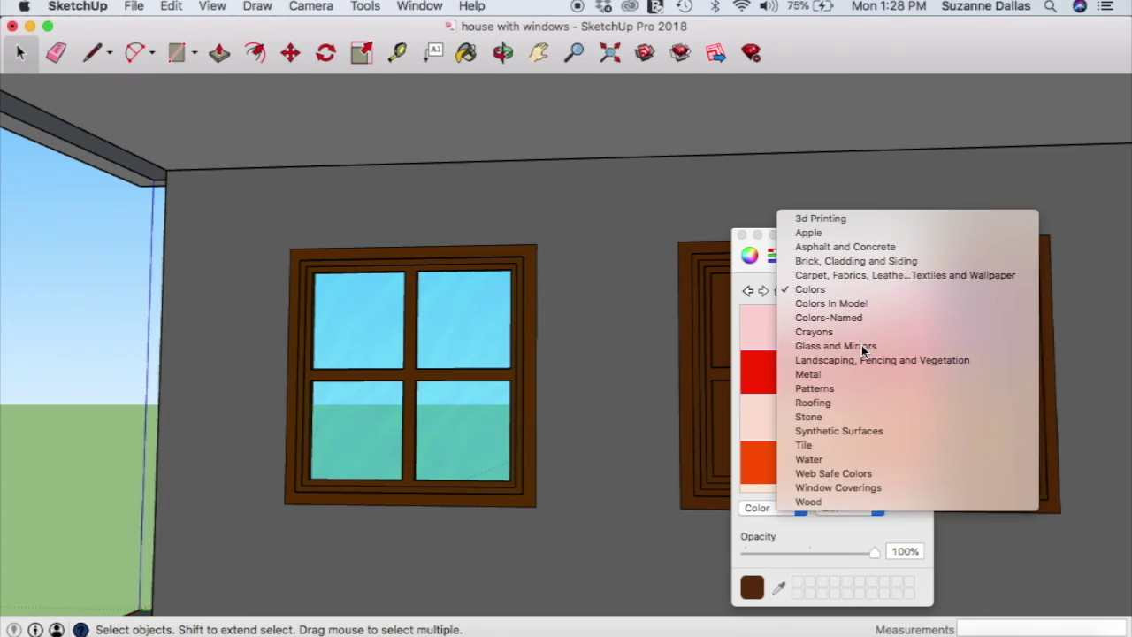
pyautogui.press('b')
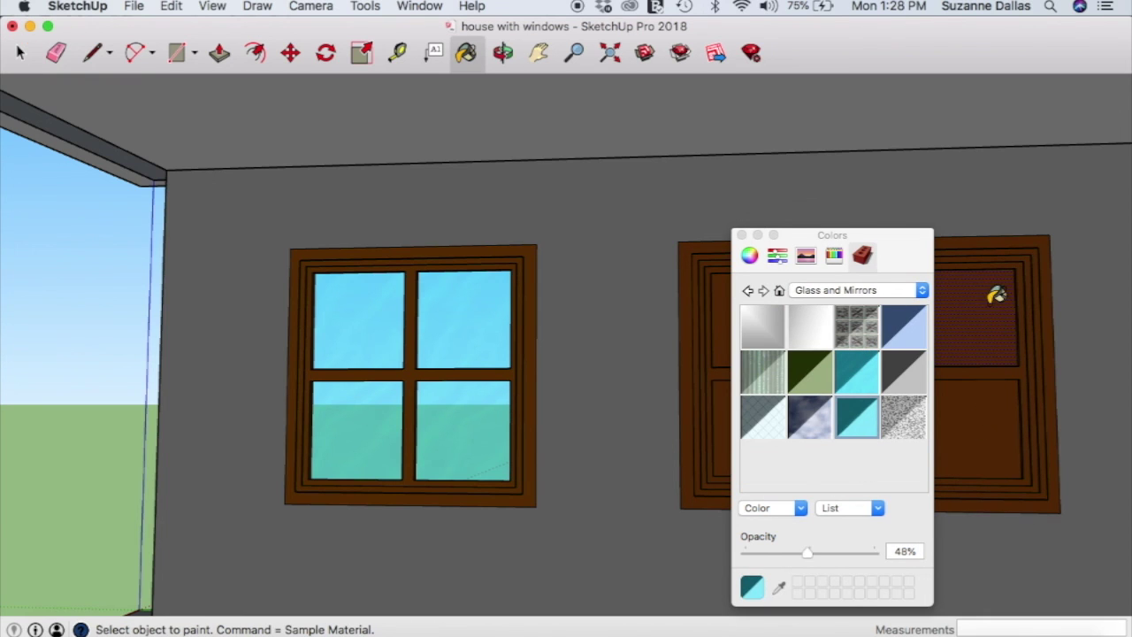
pyautogui.click(996, 295)
pyautogui.click(992, 421)
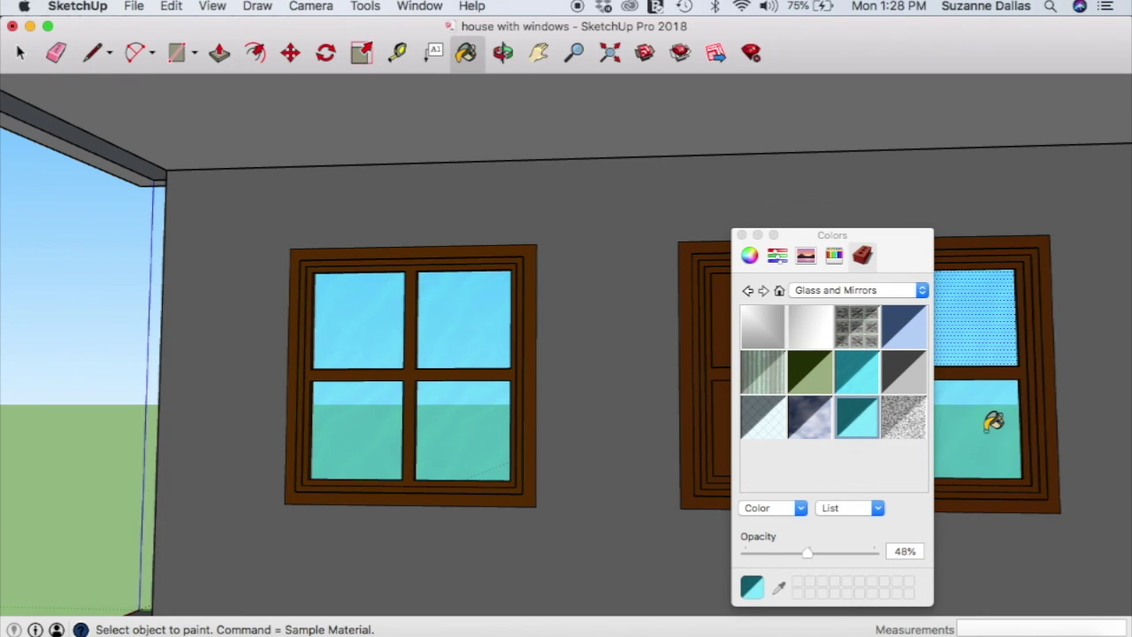
pyautogui.click(742, 235)
pyautogui.click(762, 311)
pyautogui.click(786, 426)
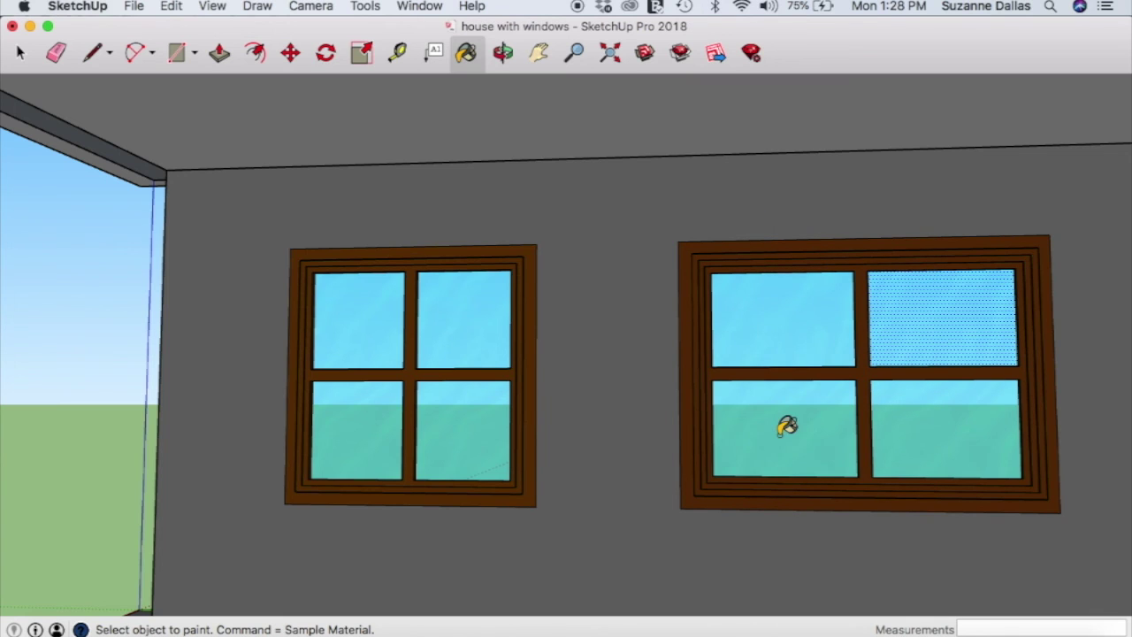
# Examine both painted windows from the room's open front and from outside the house
pyautogui.click(502, 53)
pyautogui.moveTo(607, 525)
pyautogui.mouseDown()
pyautogui.moveTo(867, 536)
pyautogui.moveTo(917, 549)
pyautogui.mouseUp()
pyautogui.scroll(-10, 917, 549)
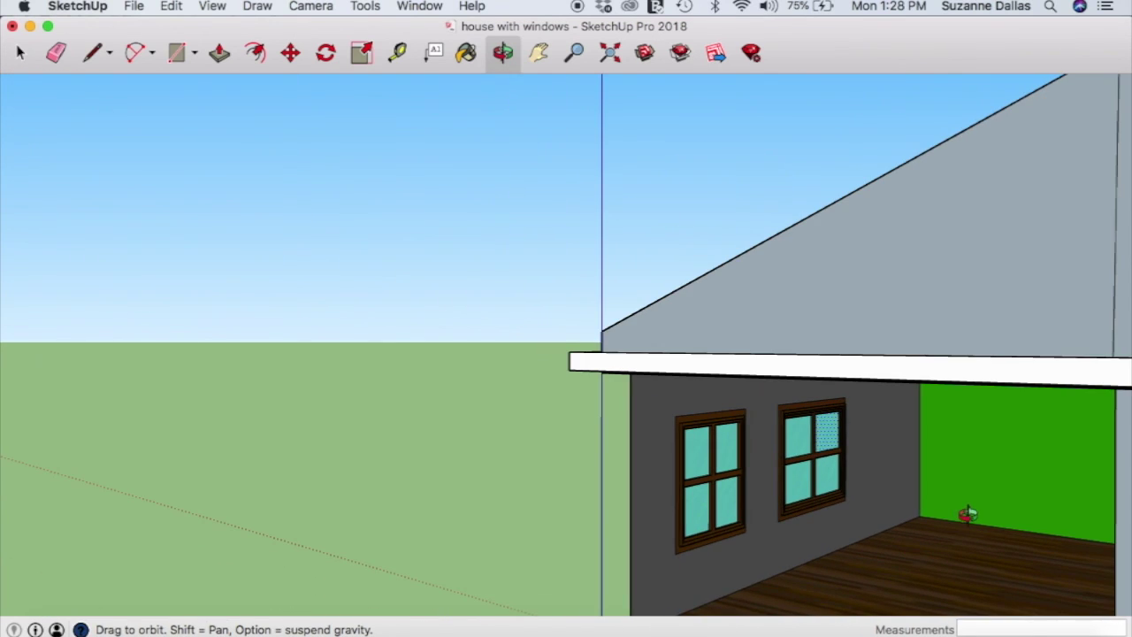
pyautogui.moveTo(968, 513); pyautogui.dragTo(992, 439)
pyautogui.click(539, 53)
pyautogui.moveTo(1002, 523); pyautogui.dragTo(797, 495)
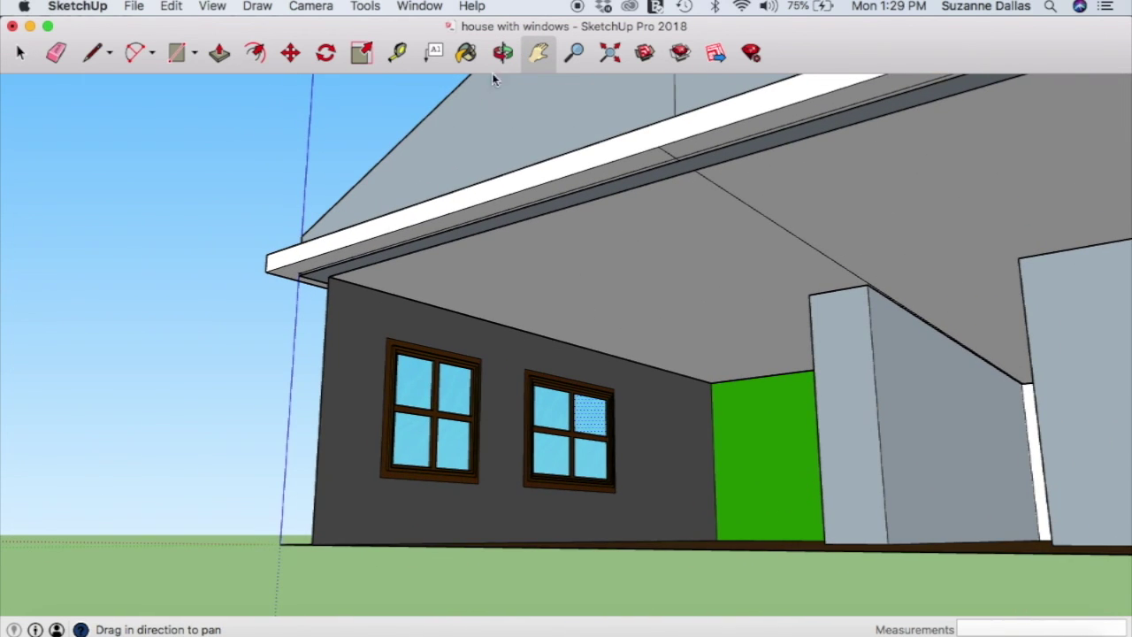
pyautogui.click(502, 53)
pyautogui.moveTo(610, 505); pyautogui.dragTo(884, 458)
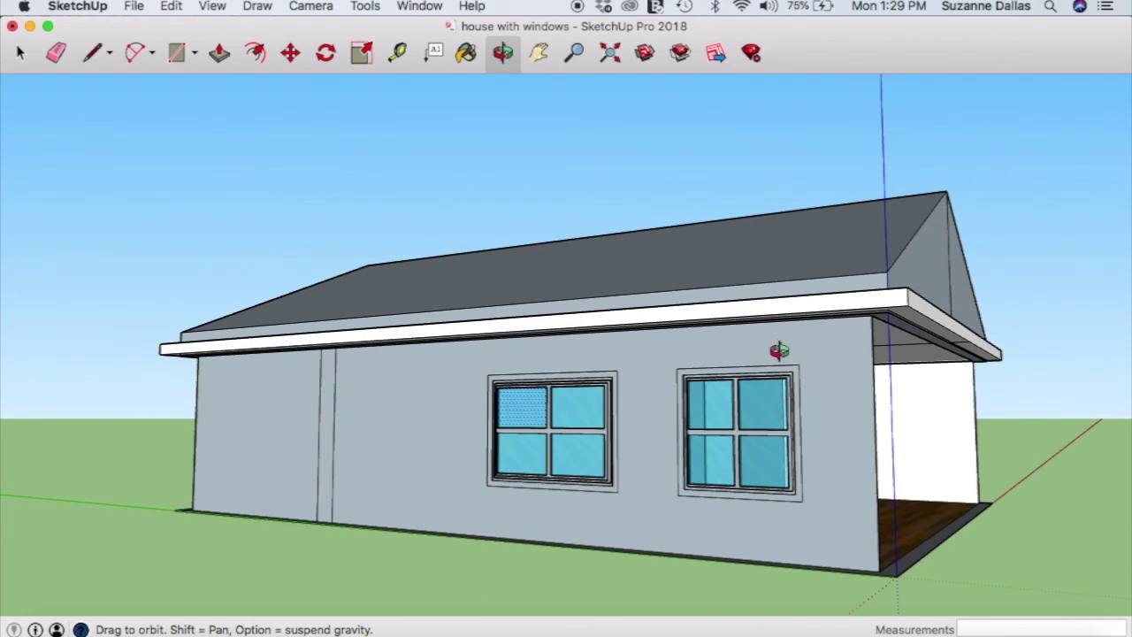
# Try the yellow brick from the second row of Brick, Cladding and Siding on the exterior wall around the two windows
pyautogui.click(466, 53)
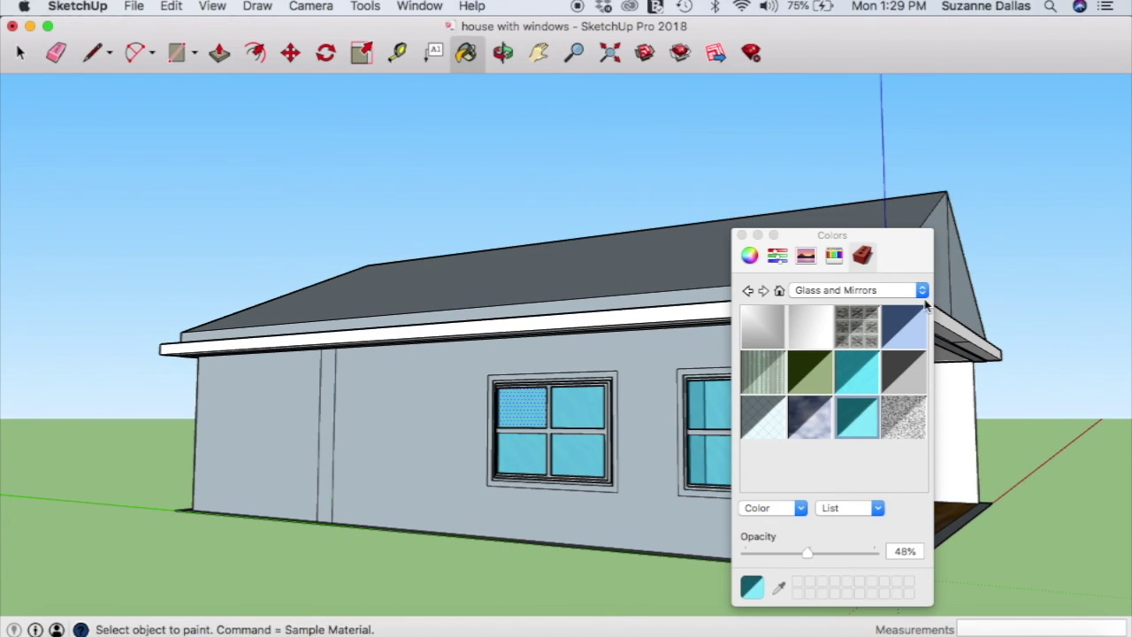
pyautogui.click(921, 291)
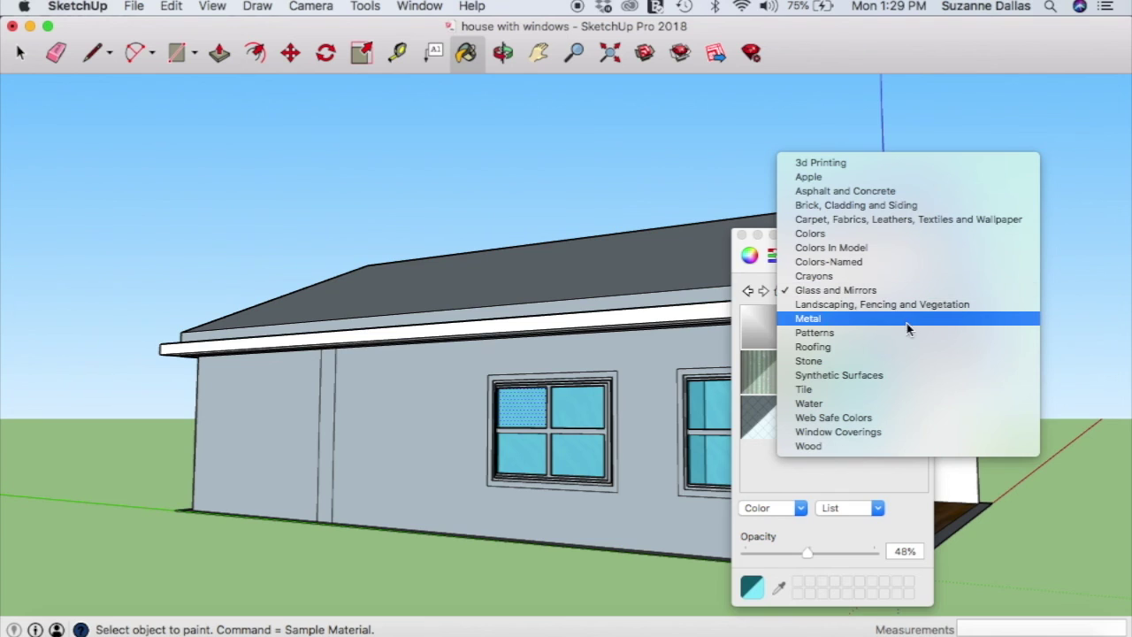
pyautogui.click(901, 210)
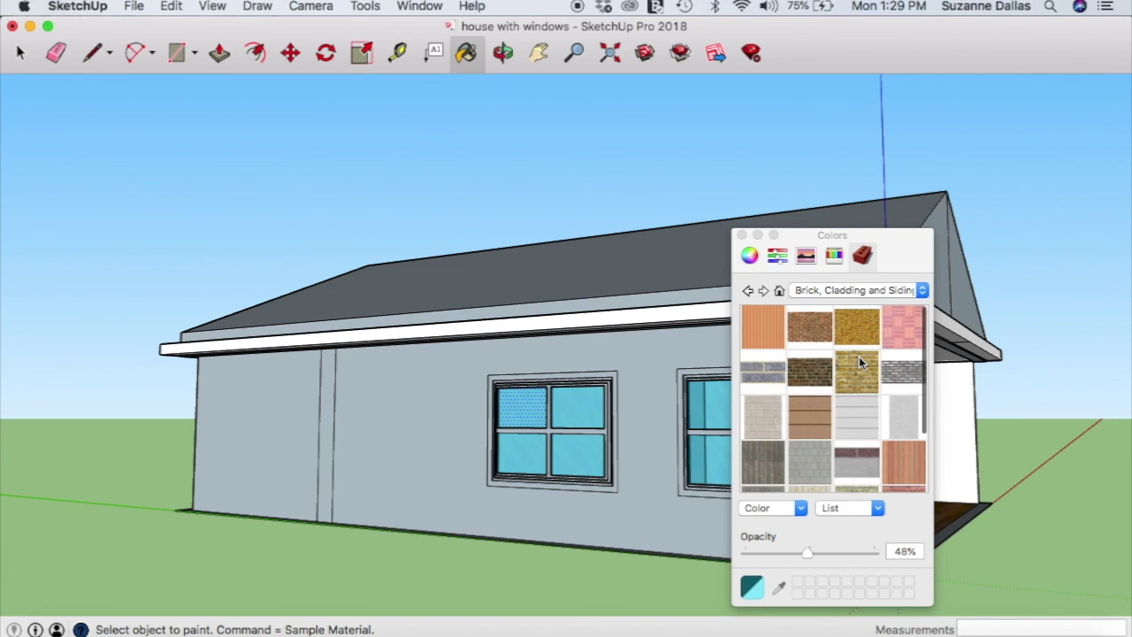
pyautogui.scroll(-3, 858, 357)
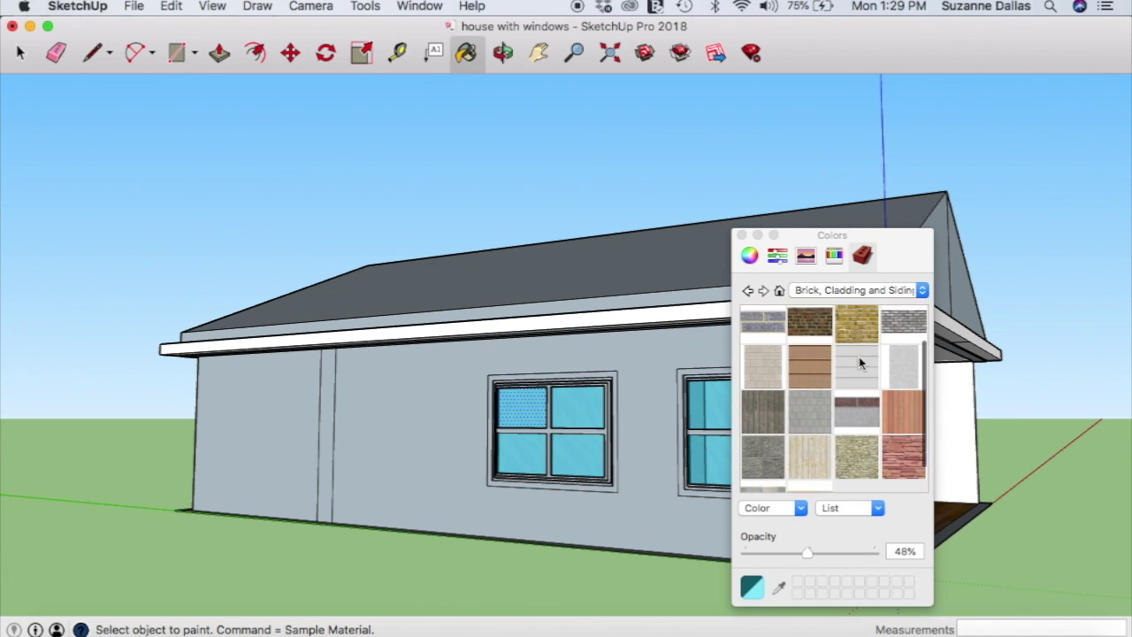
pyautogui.scroll(1, 851, 367)
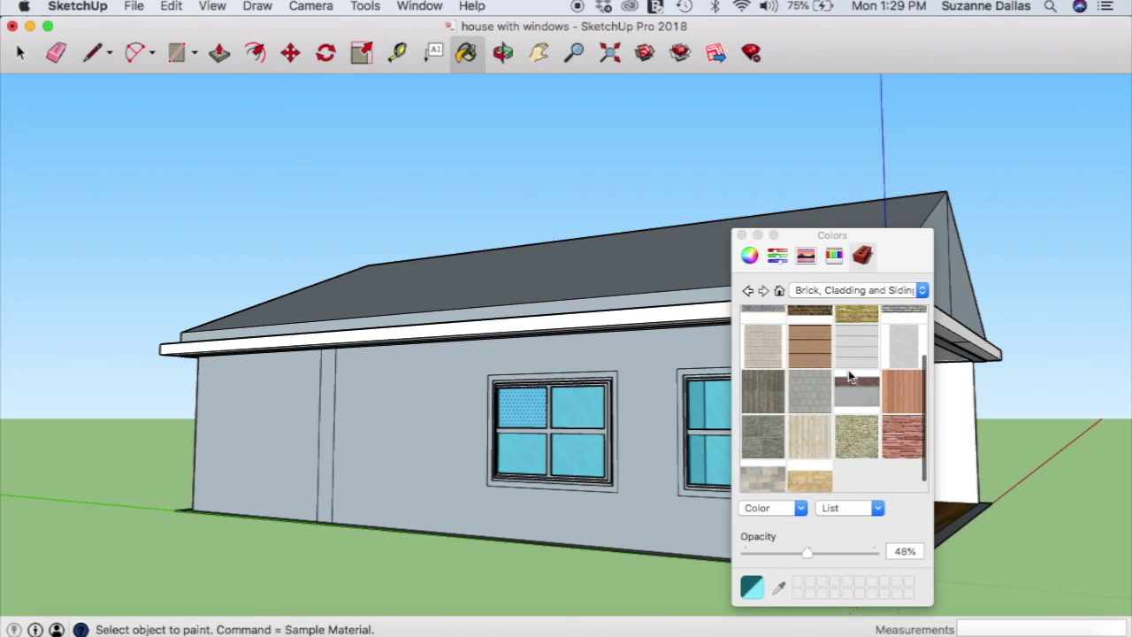
pyautogui.scroll(2, 848, 375)
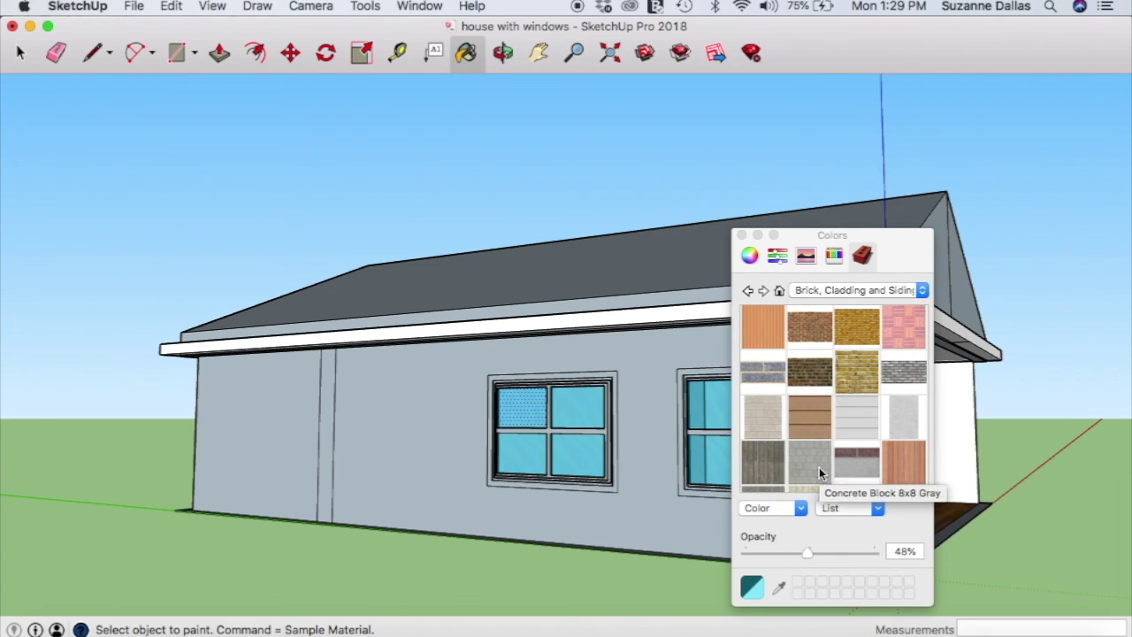
pyautogui.click(854, 366)
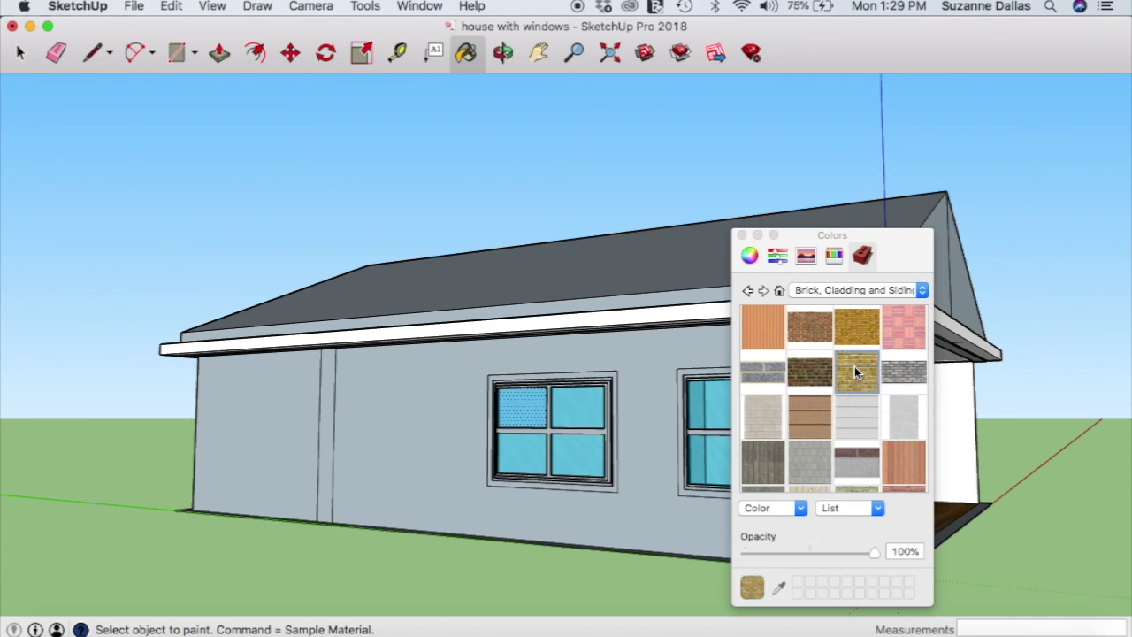
pyautogui.click(426, 407)
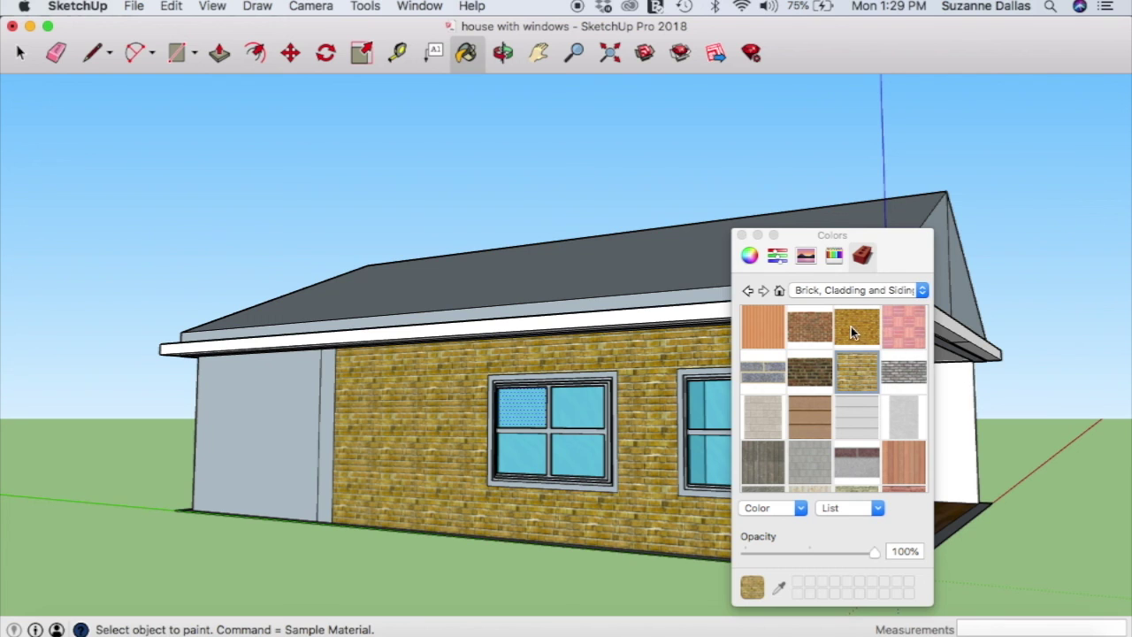
# Try the orange vertical siding and the gray-beige stone block on the same exterior wall
pyautogui.click(765, 328)
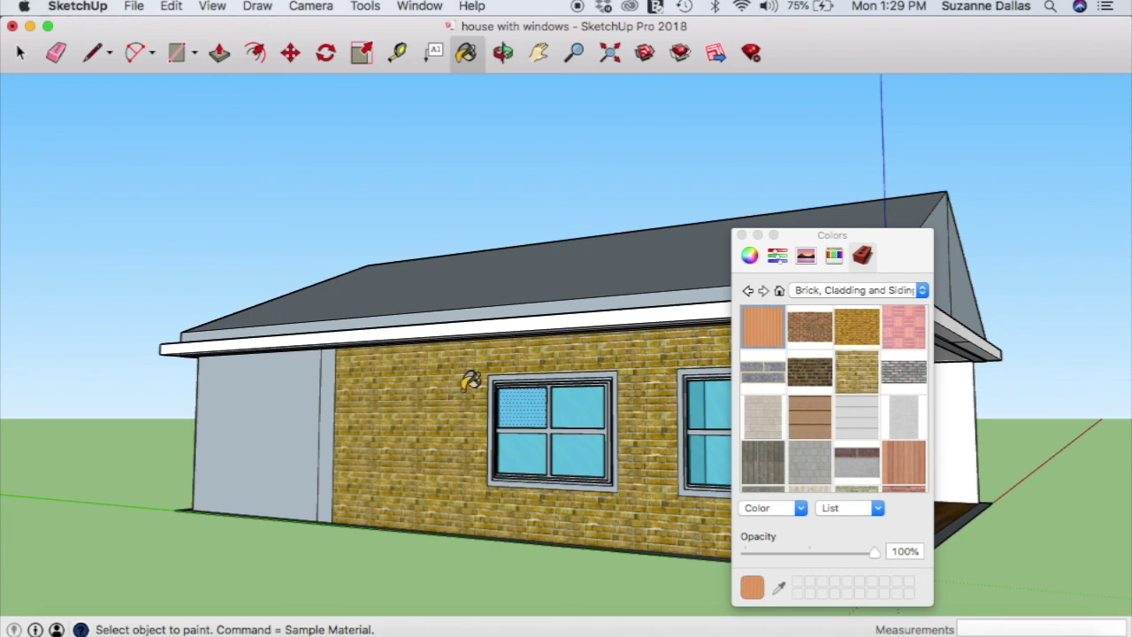
pyautogui.click(384, 402)
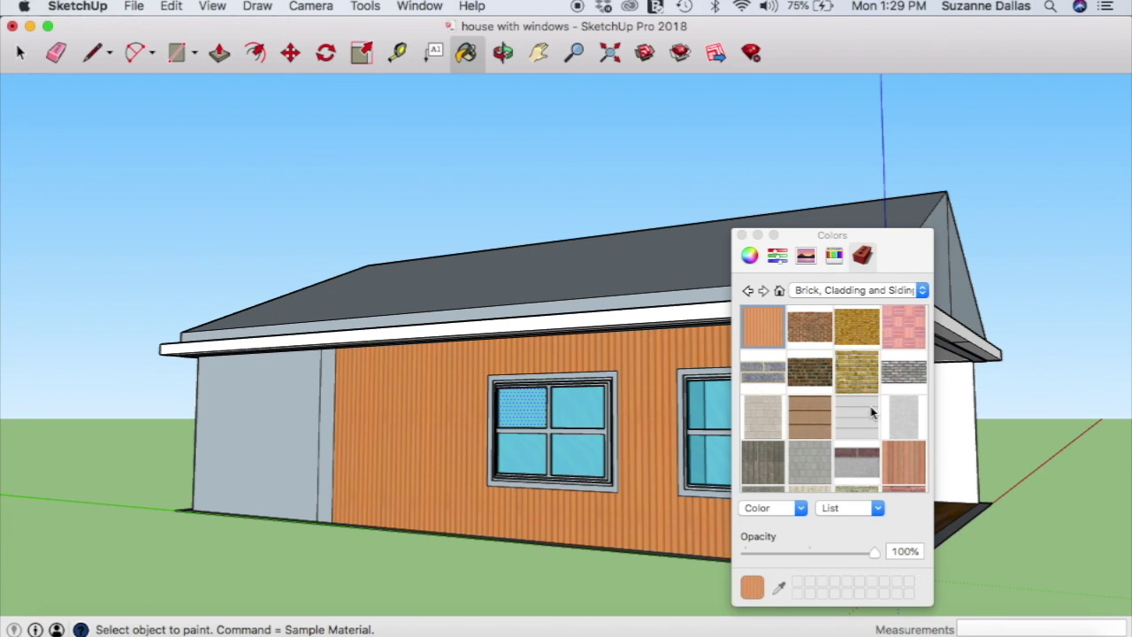
pyautogui.scroll(-2, 871, 412)
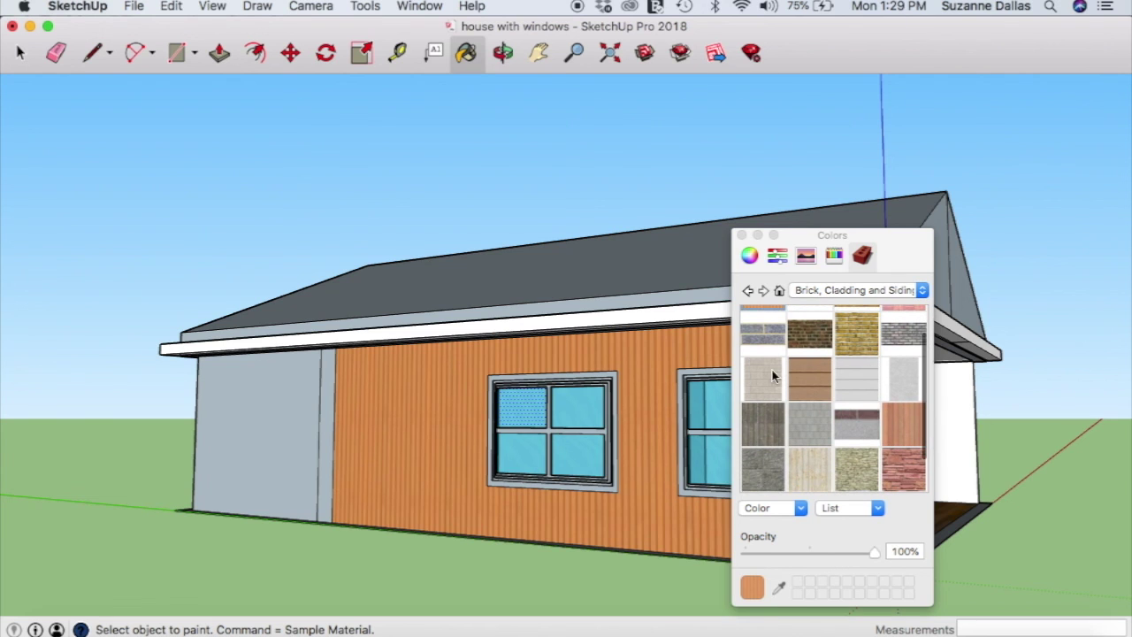
pyautogui.scroll(-2, 879, 417)
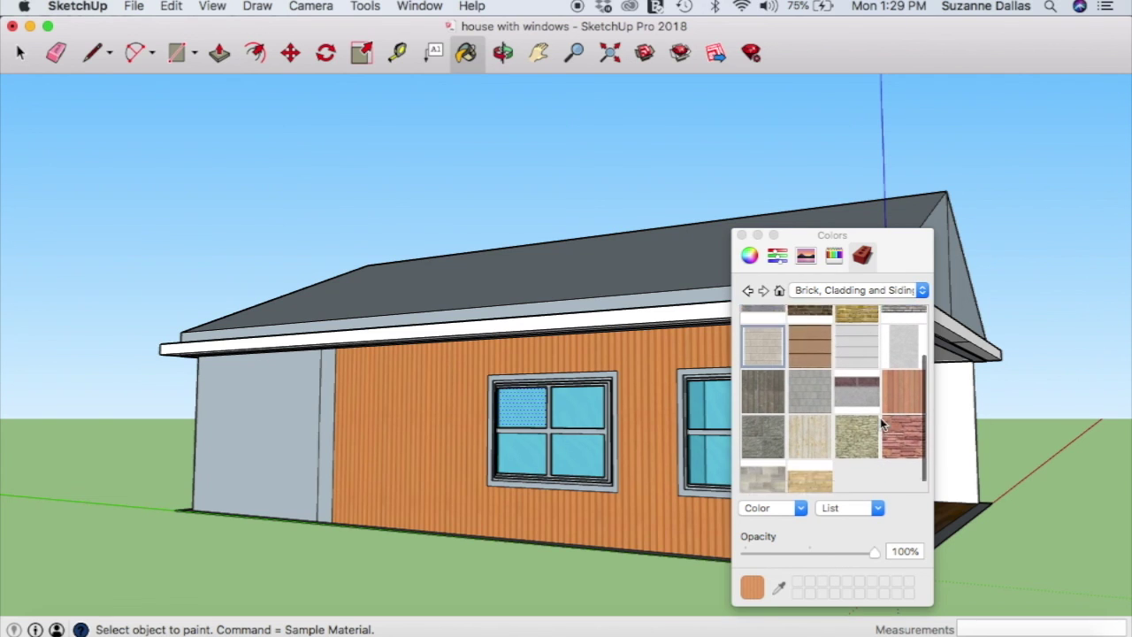
pyautogui.click(770, 470)
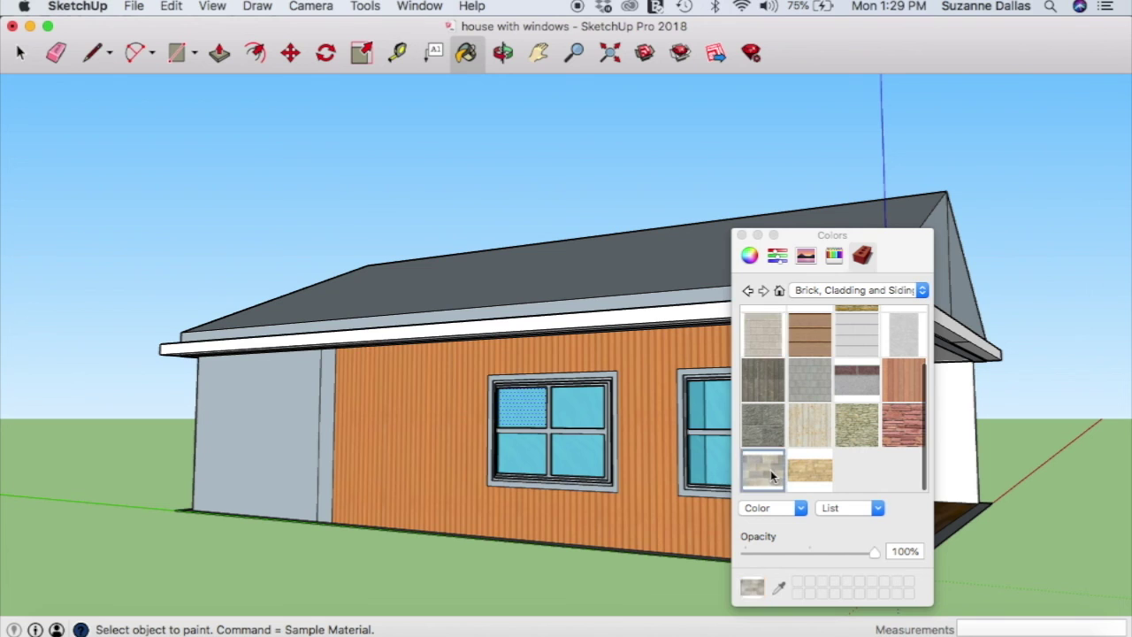
pyautogui.click(399, 427)
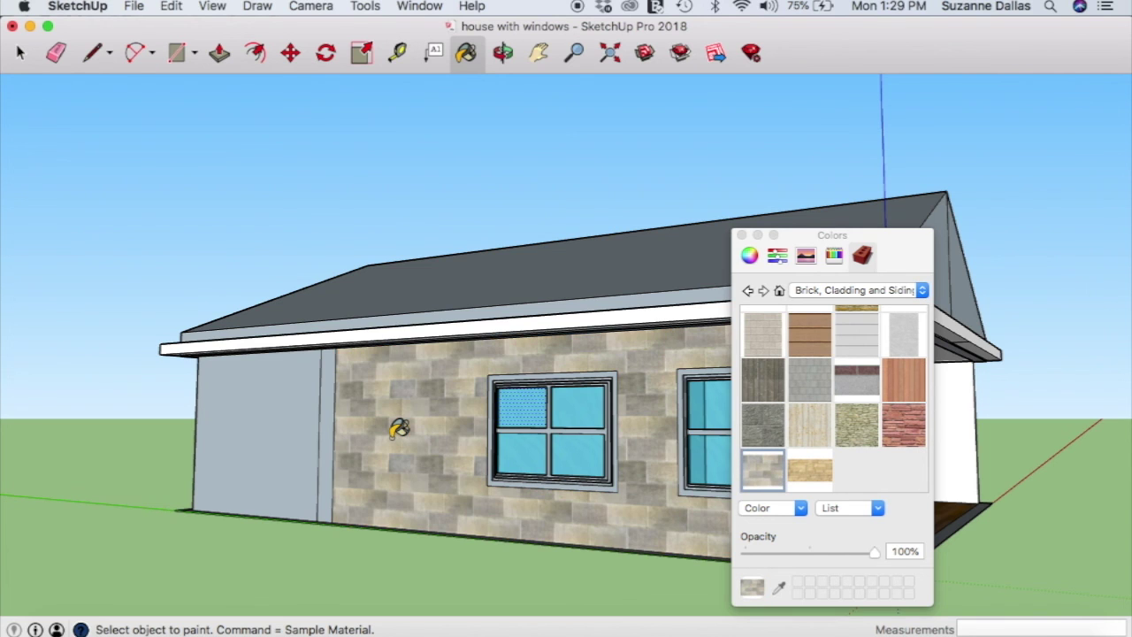
# Paint the exterior wall around the two windows with the tan stone in the last row of Brick, Cladding and Siding
pyautogui.click(814, 467)
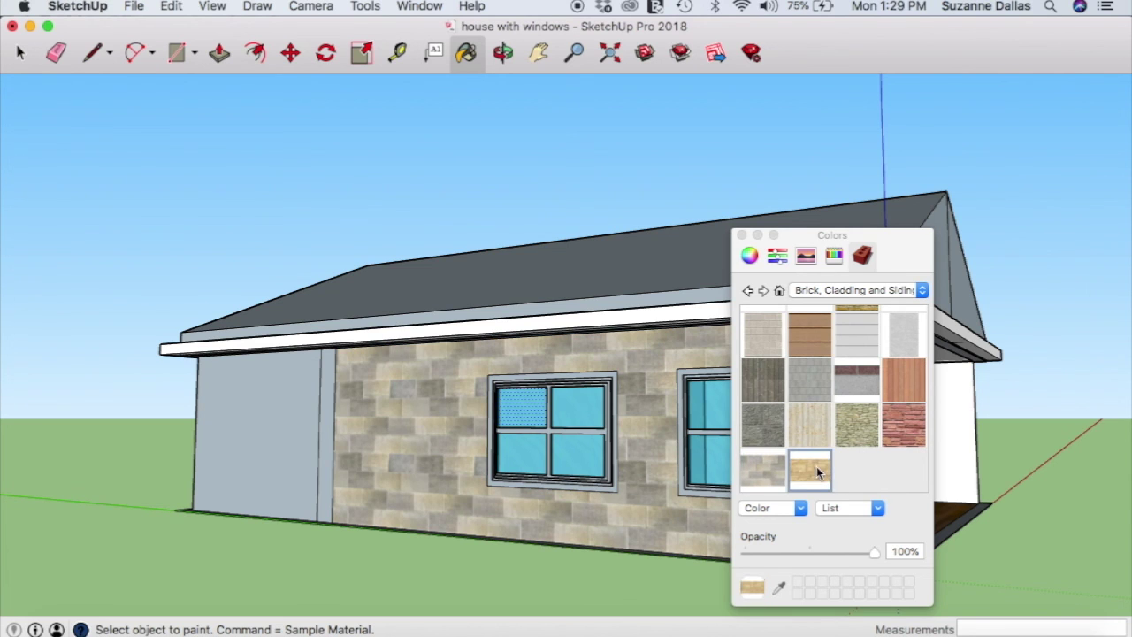
pyautogui.click(443, 411)
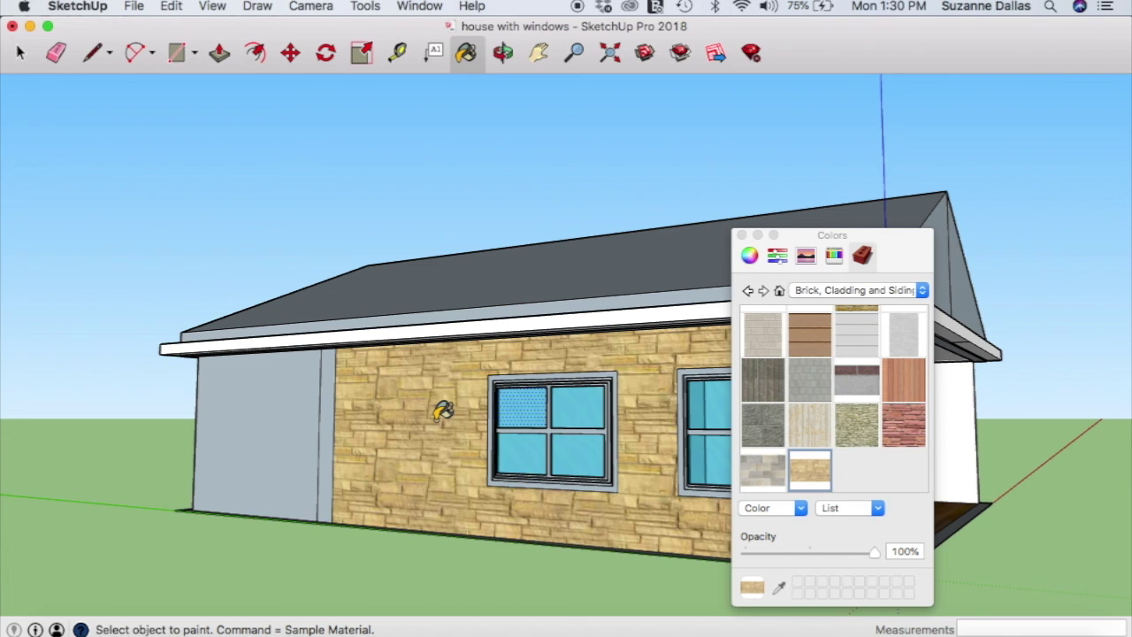
pyautogui.click(741, 235)
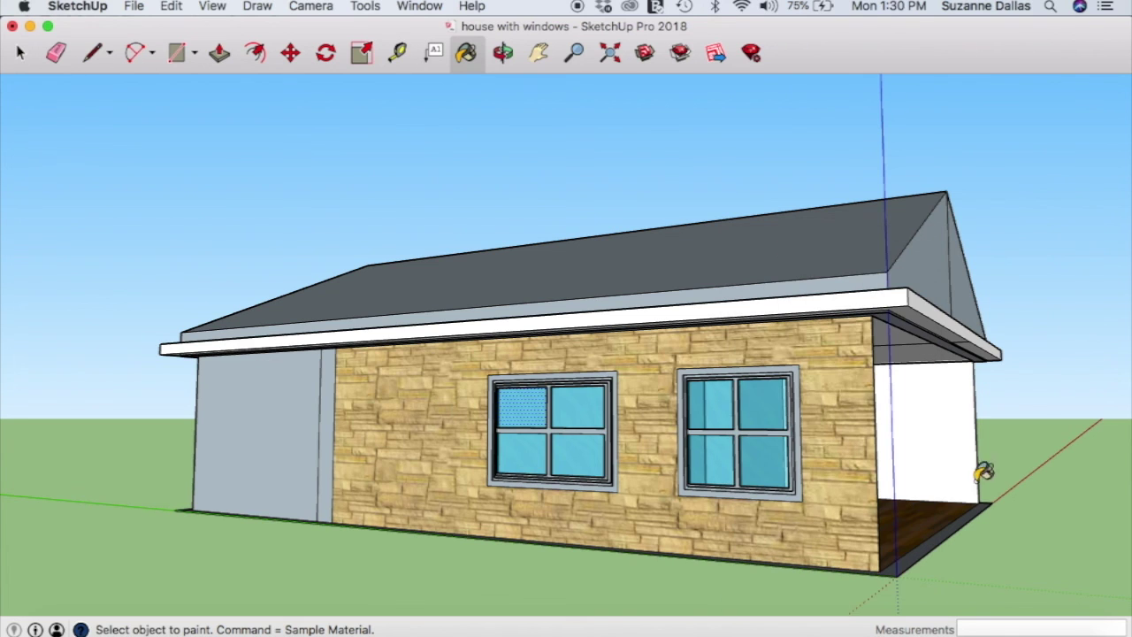
pyautogui.click(501, 51)
pyautogui.moveTo(1036, 537); pyautogui.dragTo(624, 543)
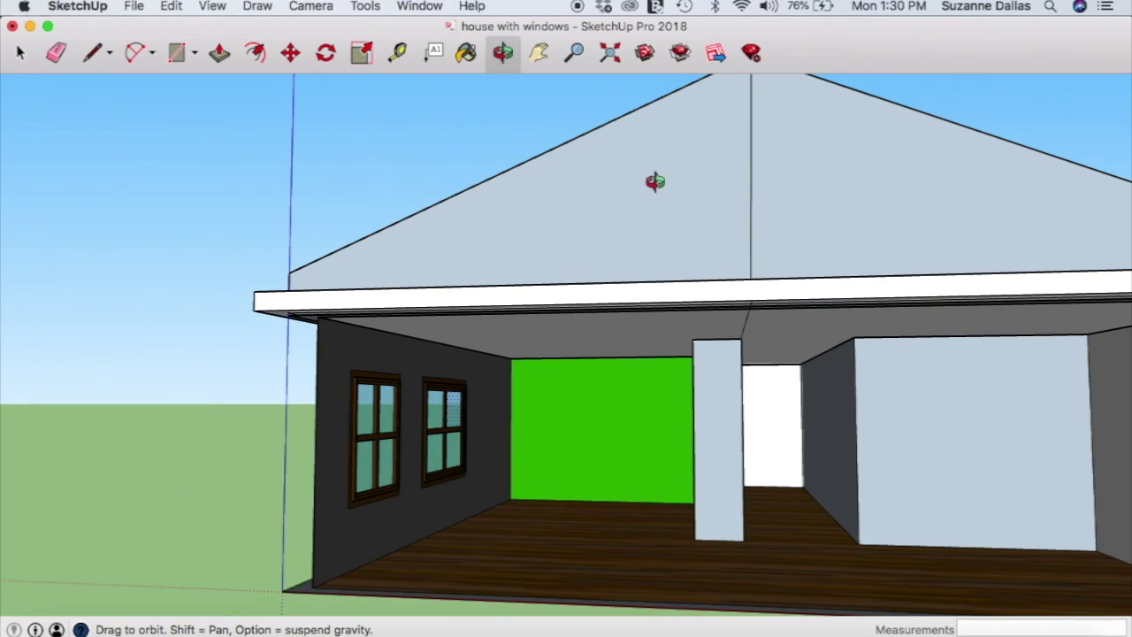